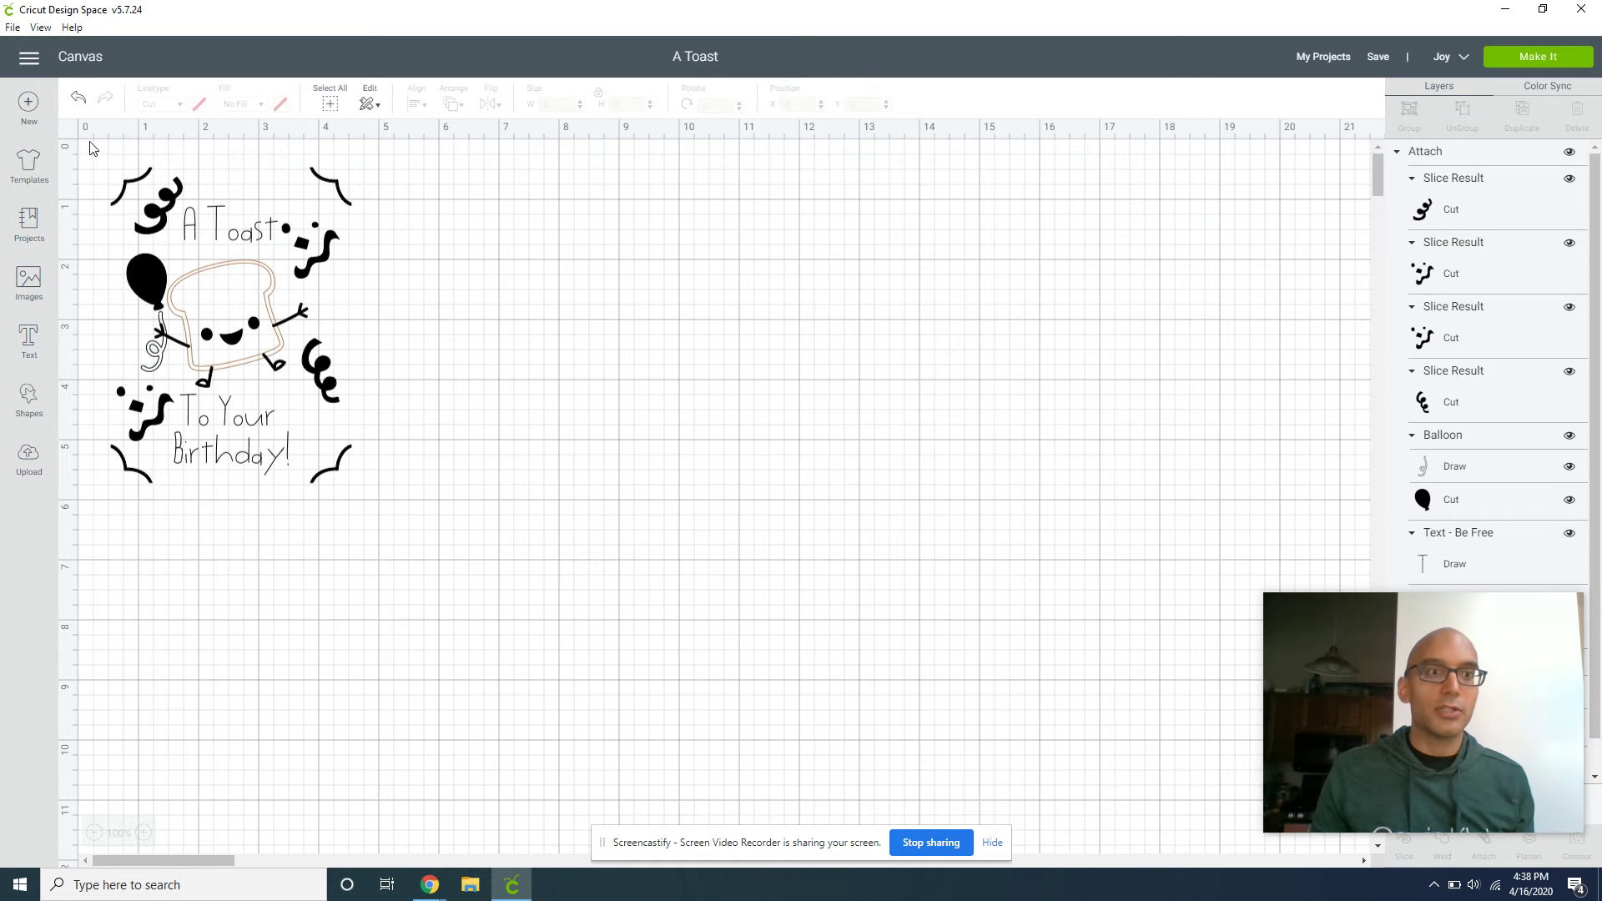
Open the main navigation menu from the finished A Toast card canvas
left_click(29, 58)
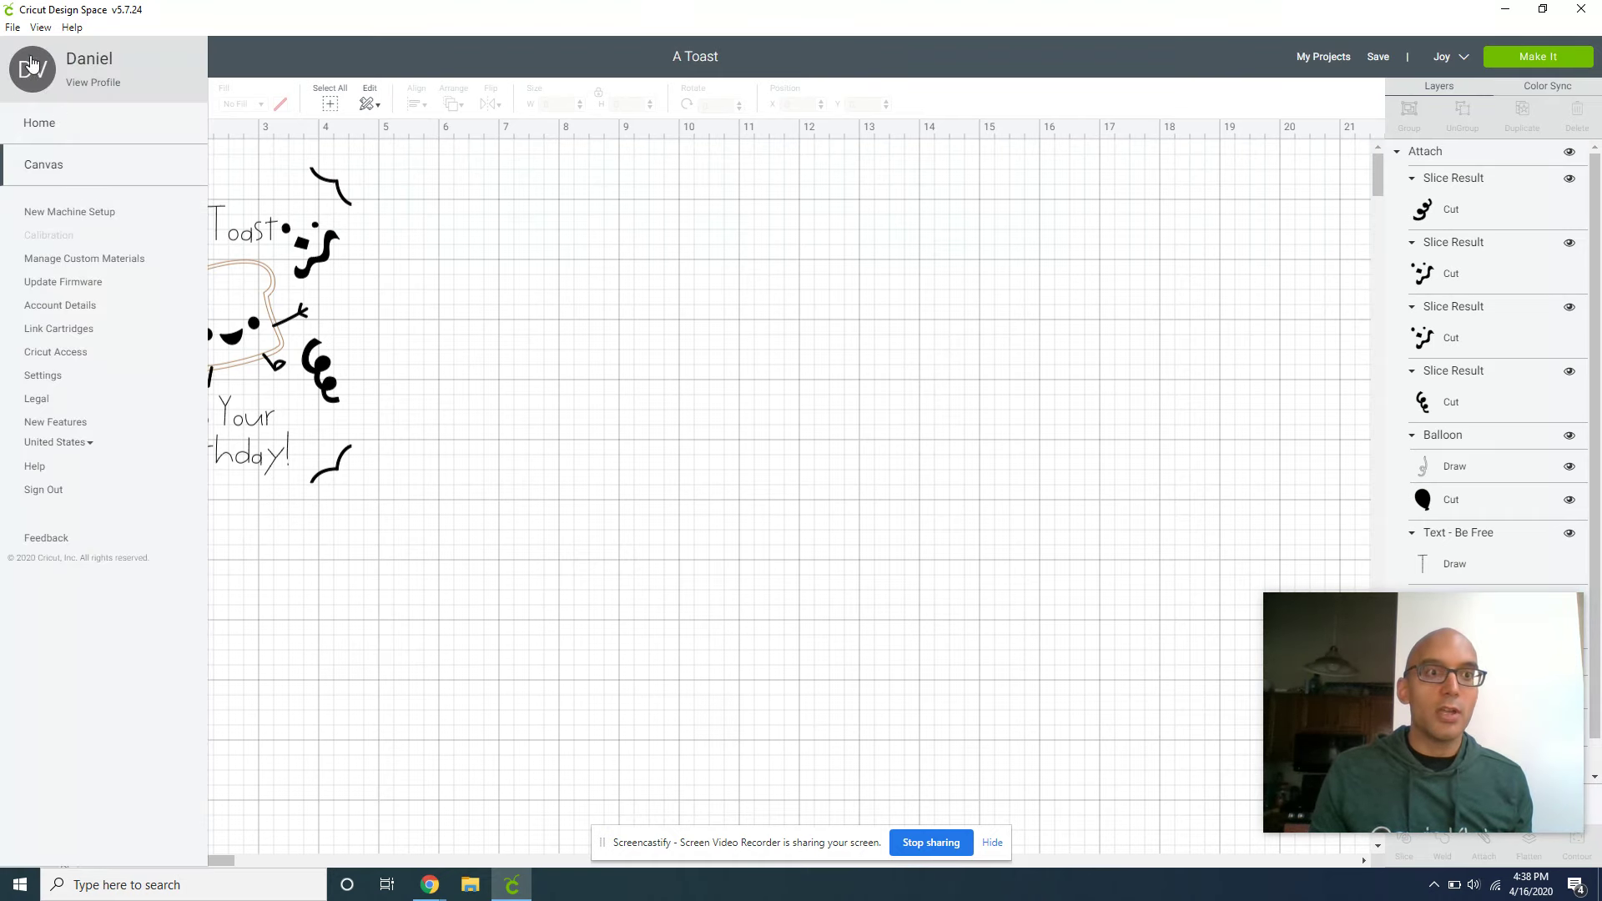
Start a new project from Home and search the image library for 'cut'
left_click(61, 134)
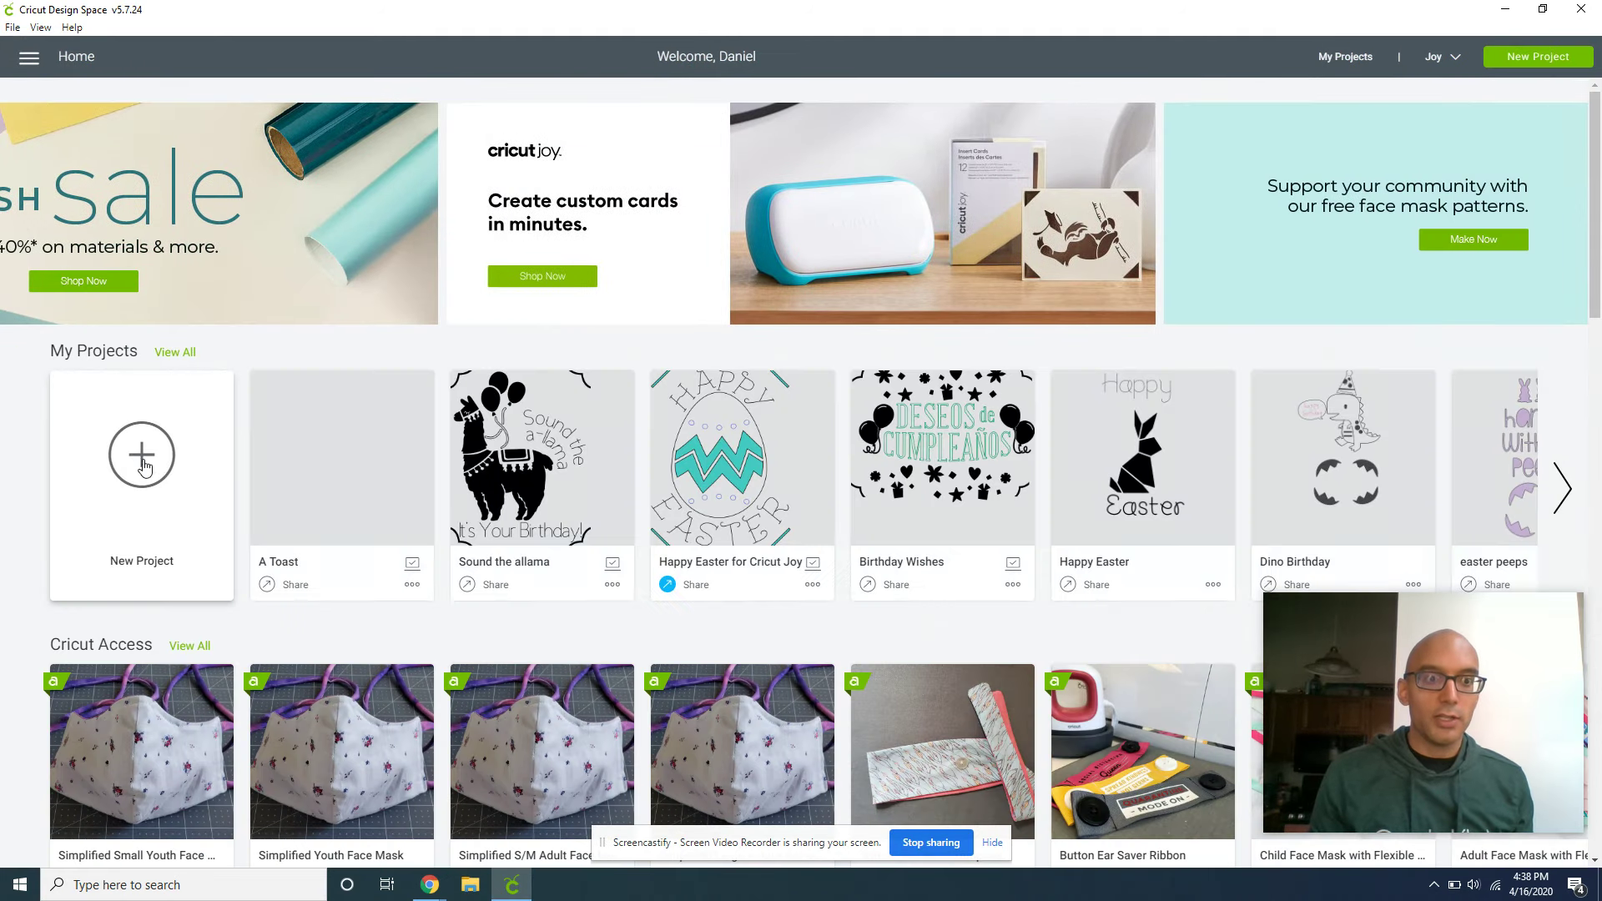
left_click(140, 464)
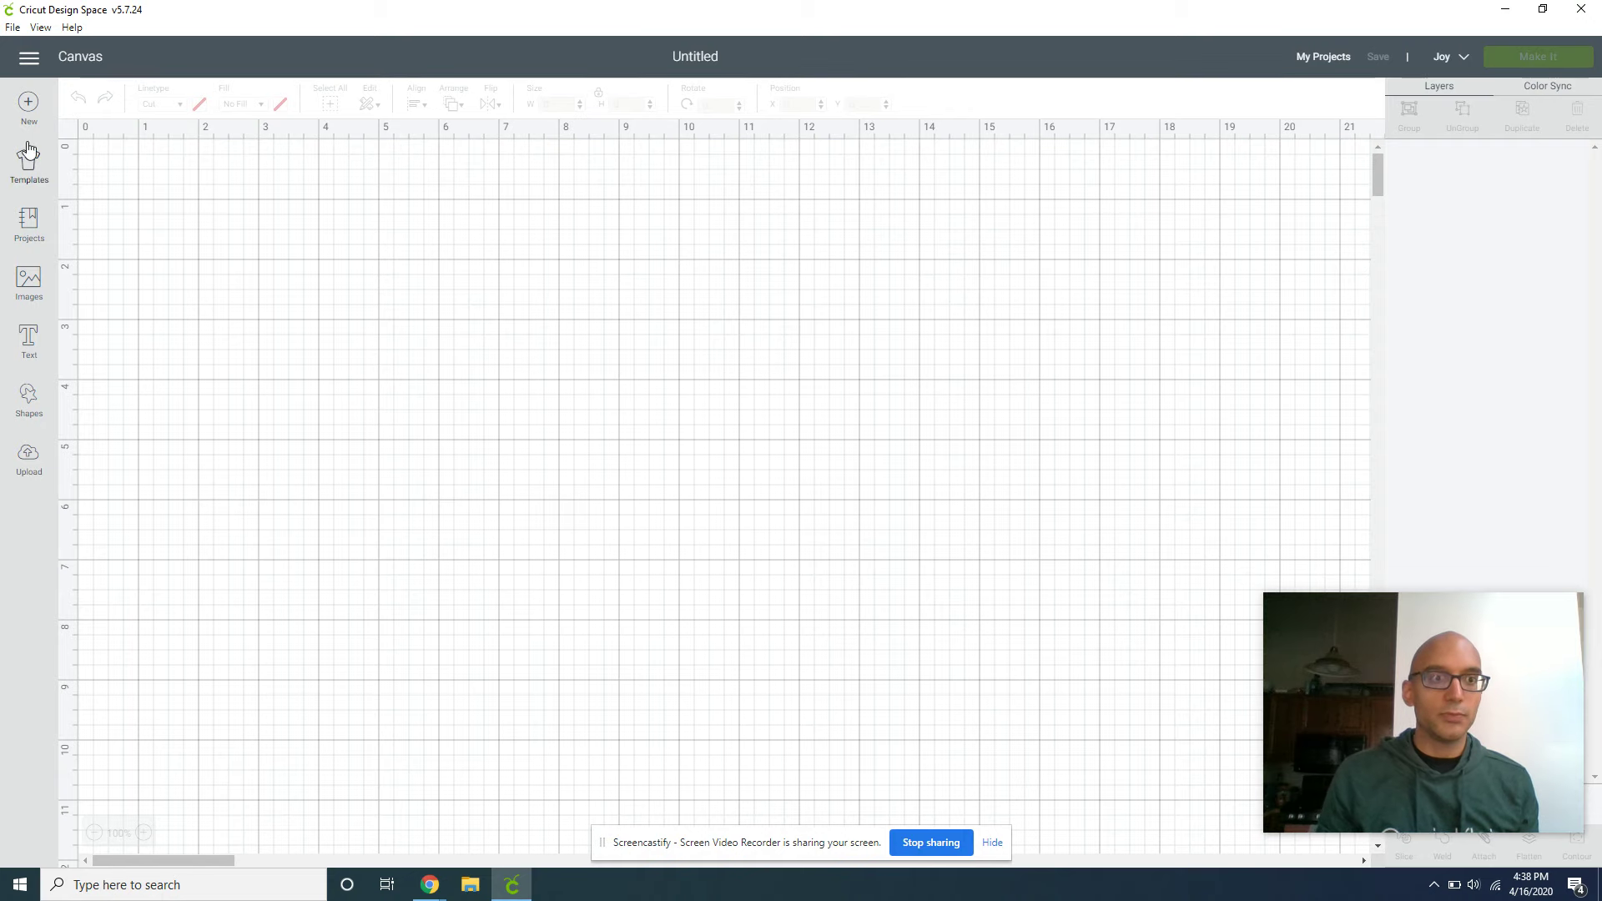
left_click(32, 284)
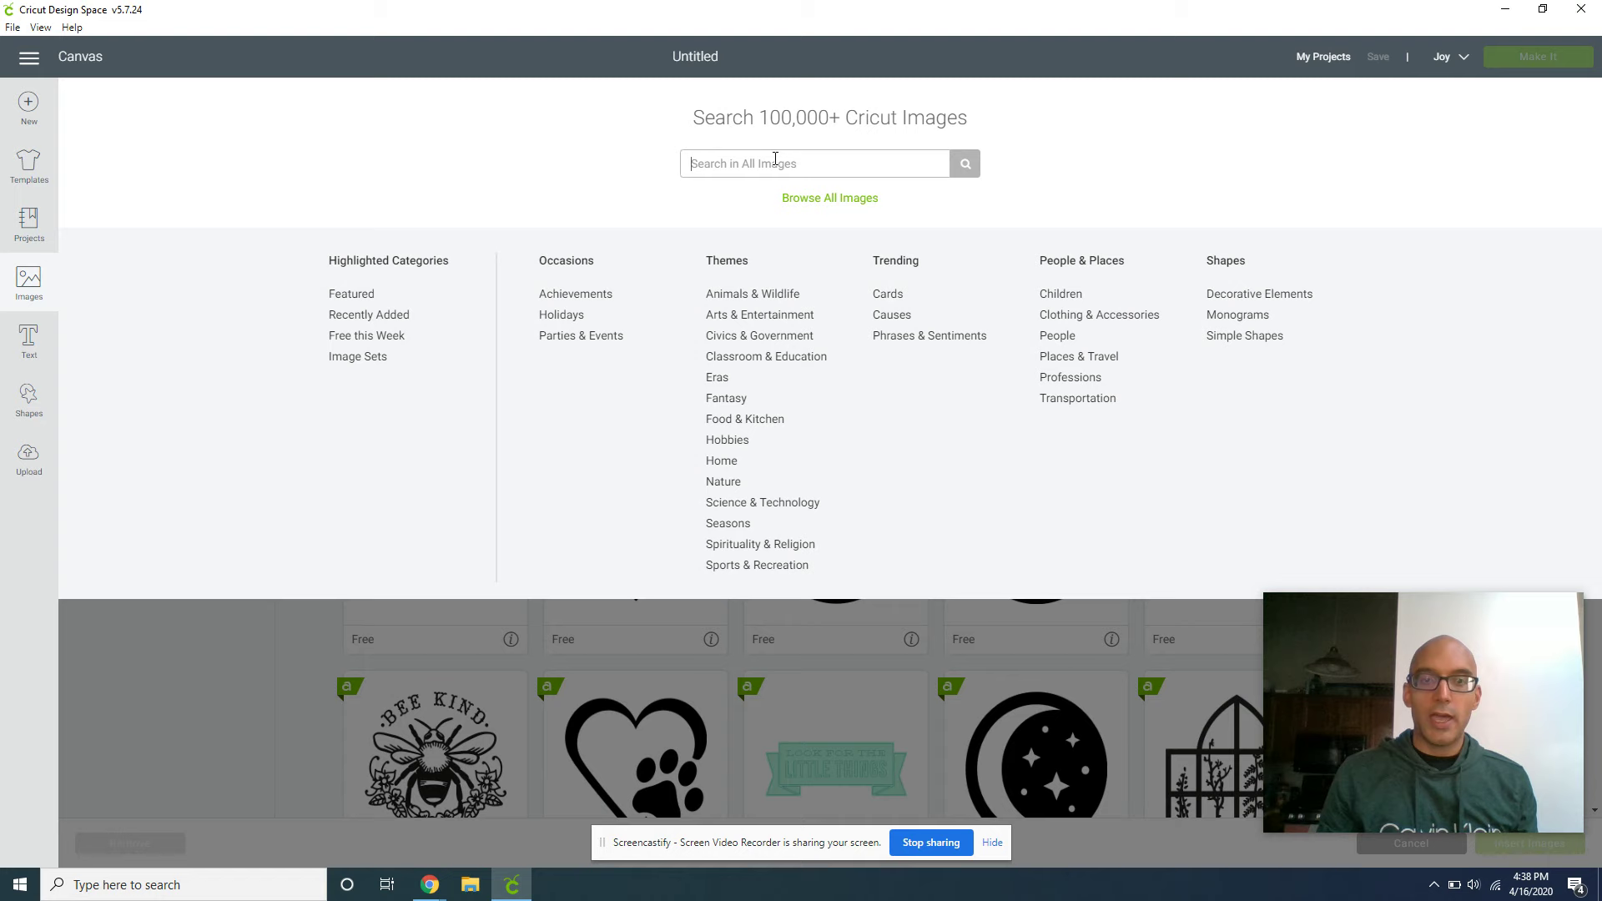
type("cut")
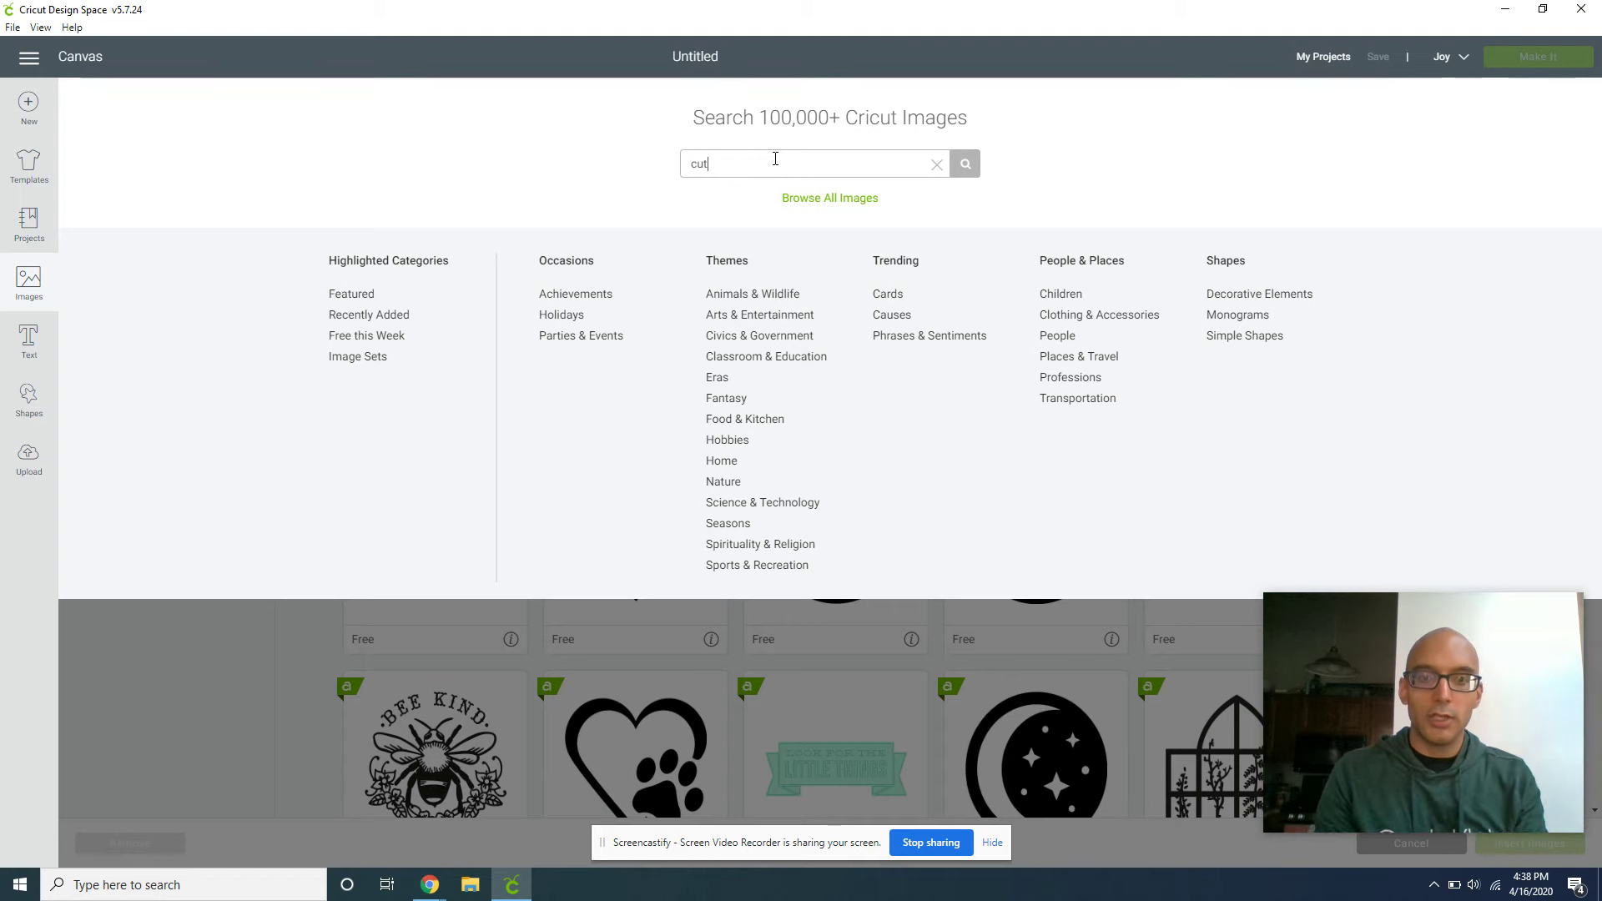
key("Return")
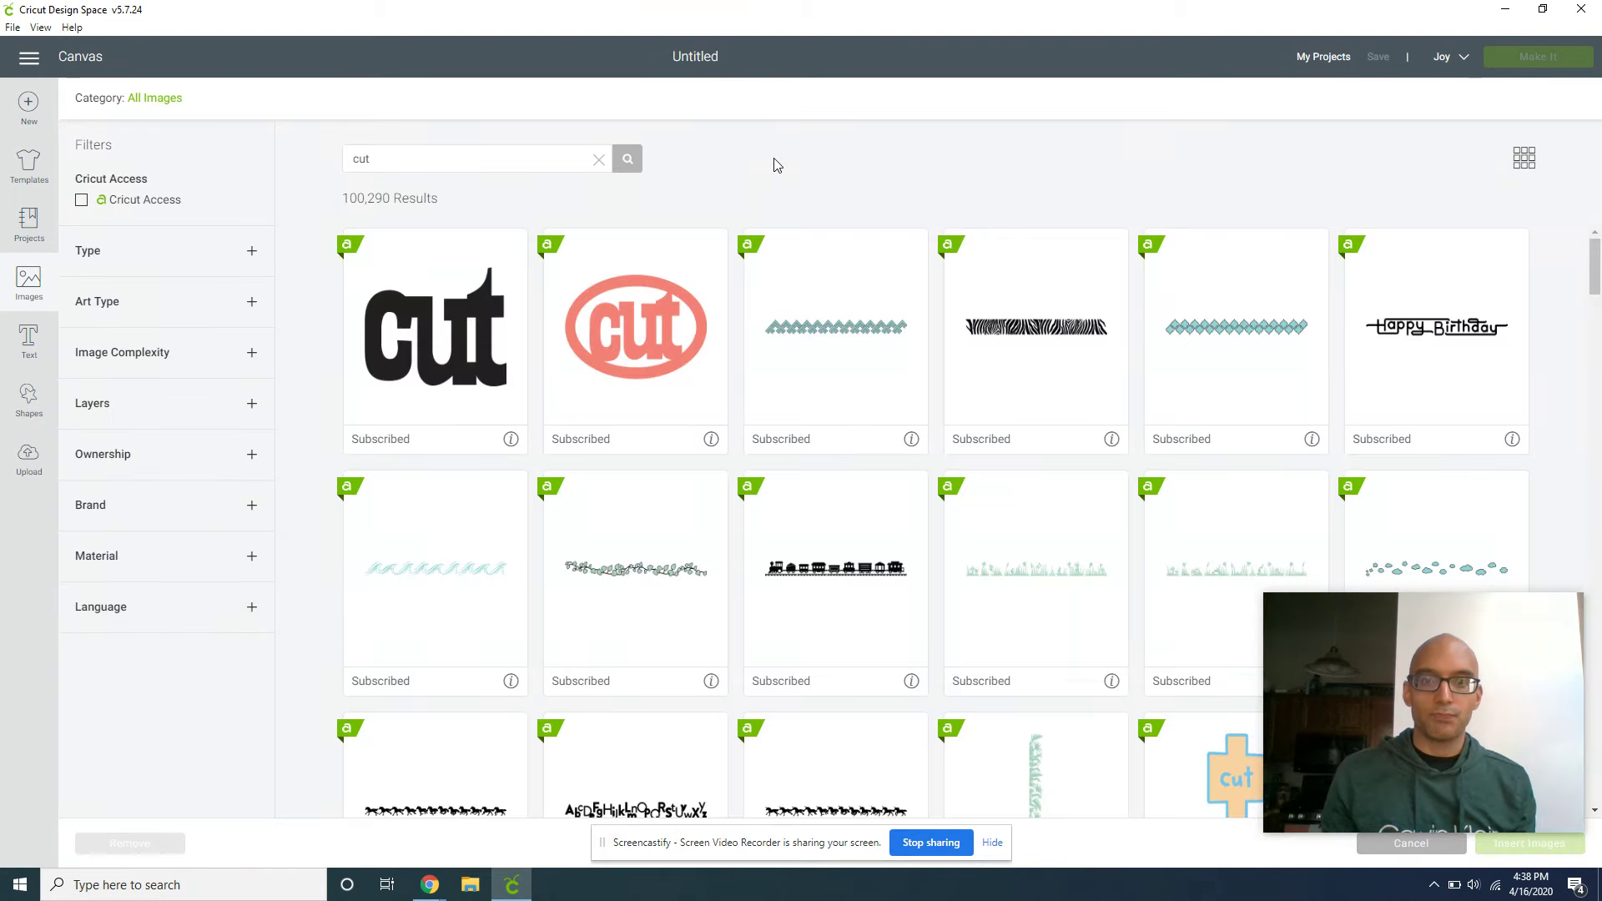
Insert the Card Corner Cuts image, 4 by 5.25 inches, onto the canvas
scroll(763, 301, "down", 10)
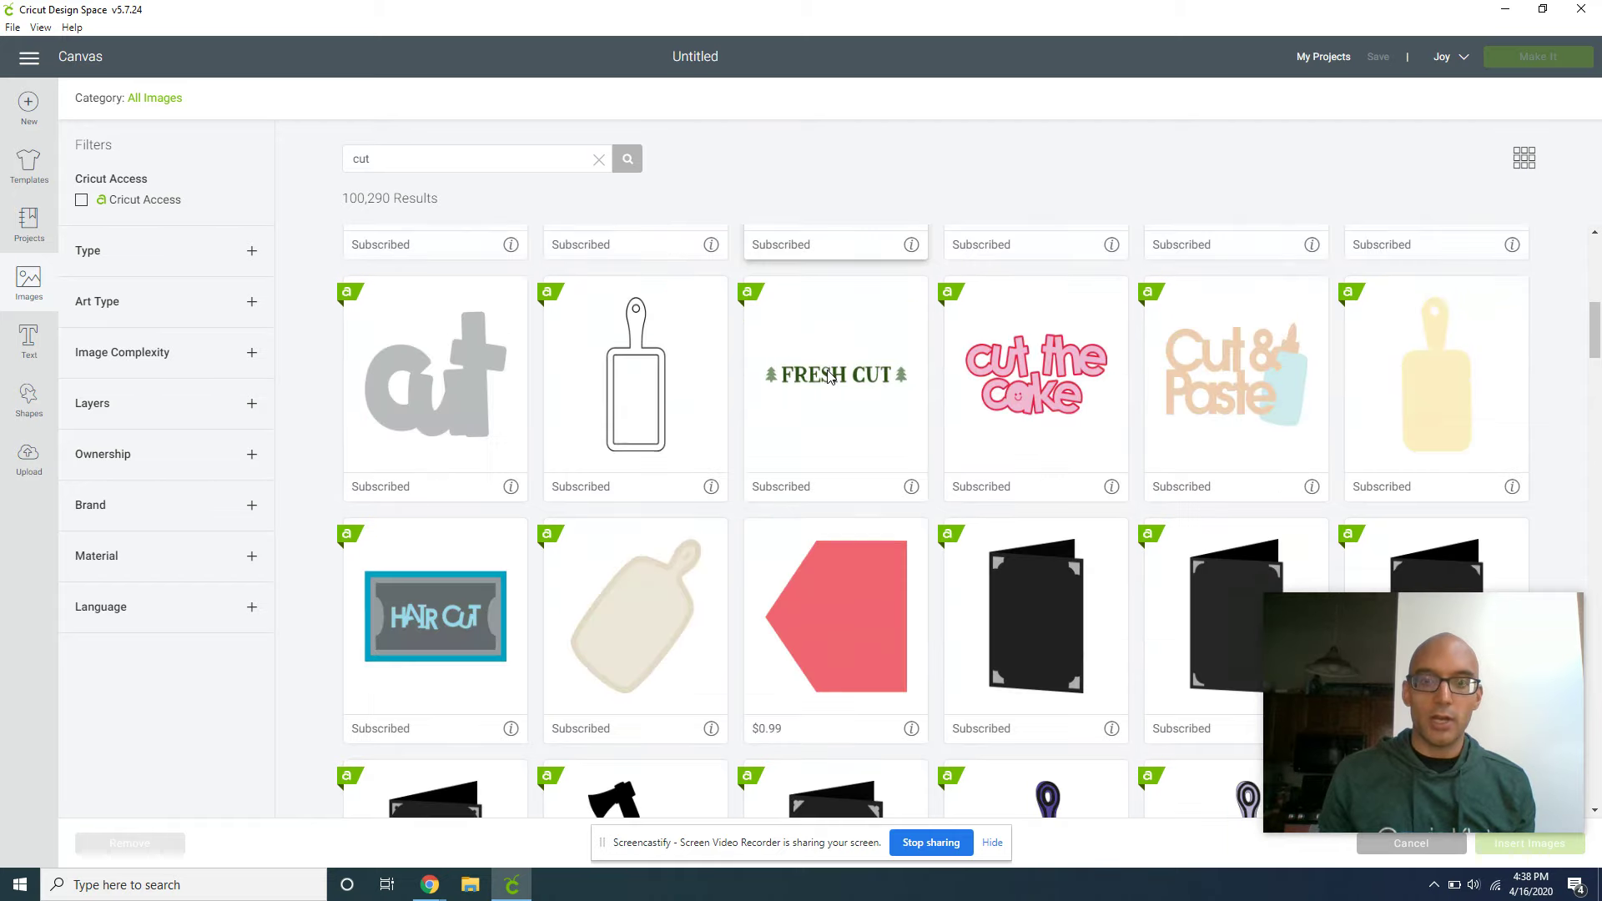
scroll(816, 372, "down", 1)
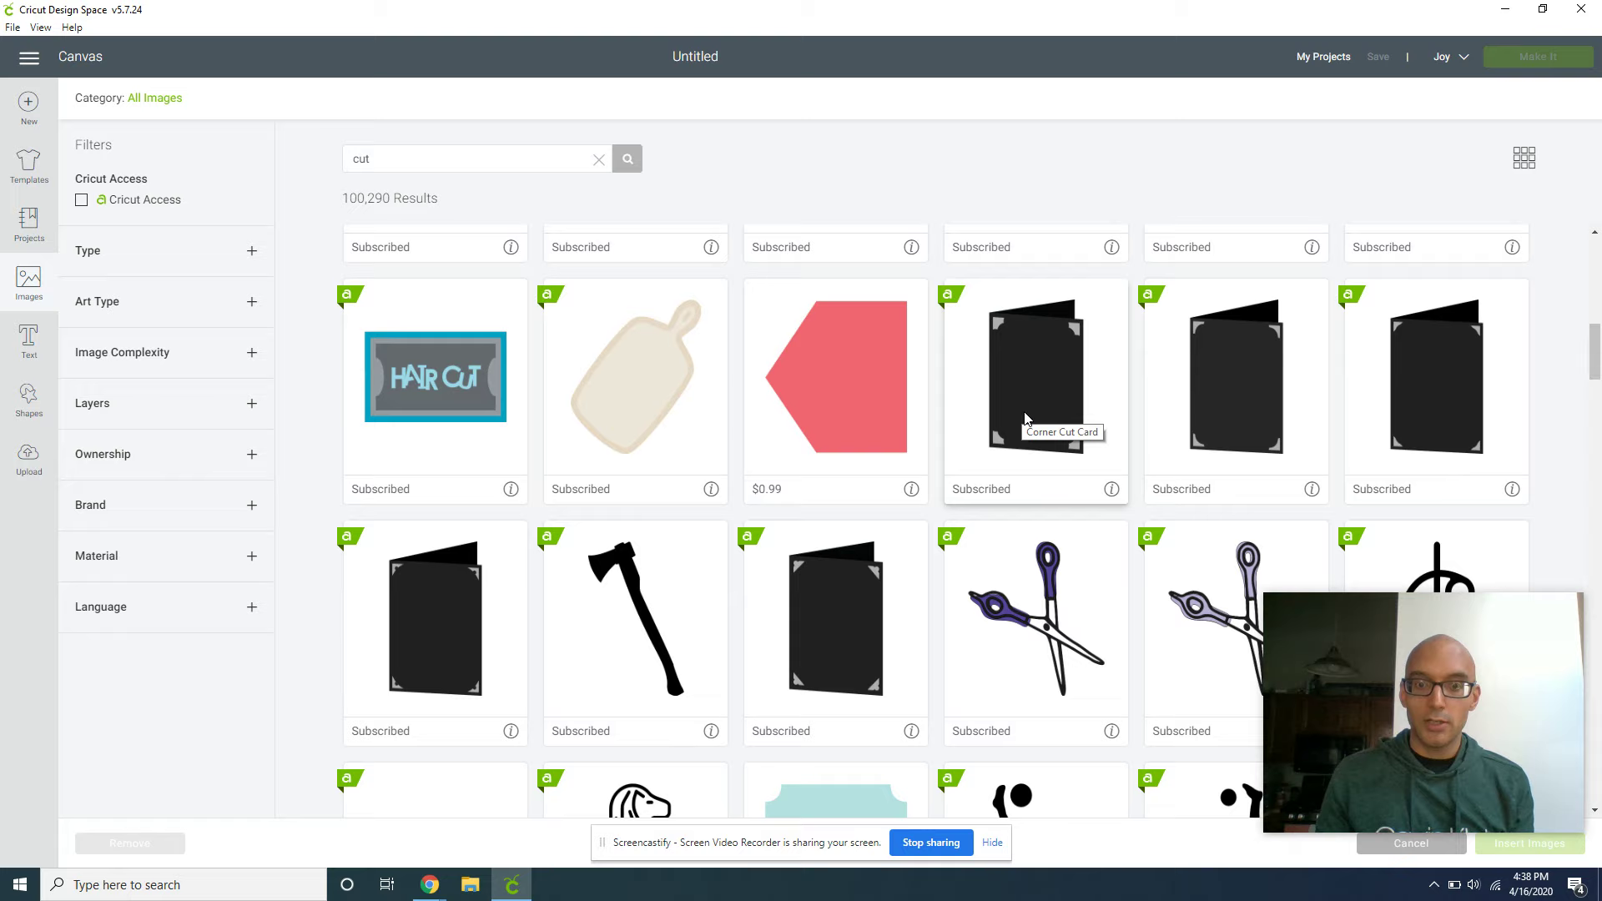
scroll(873, 344, "down", 4)
scroll(873, 345, "down", 12)
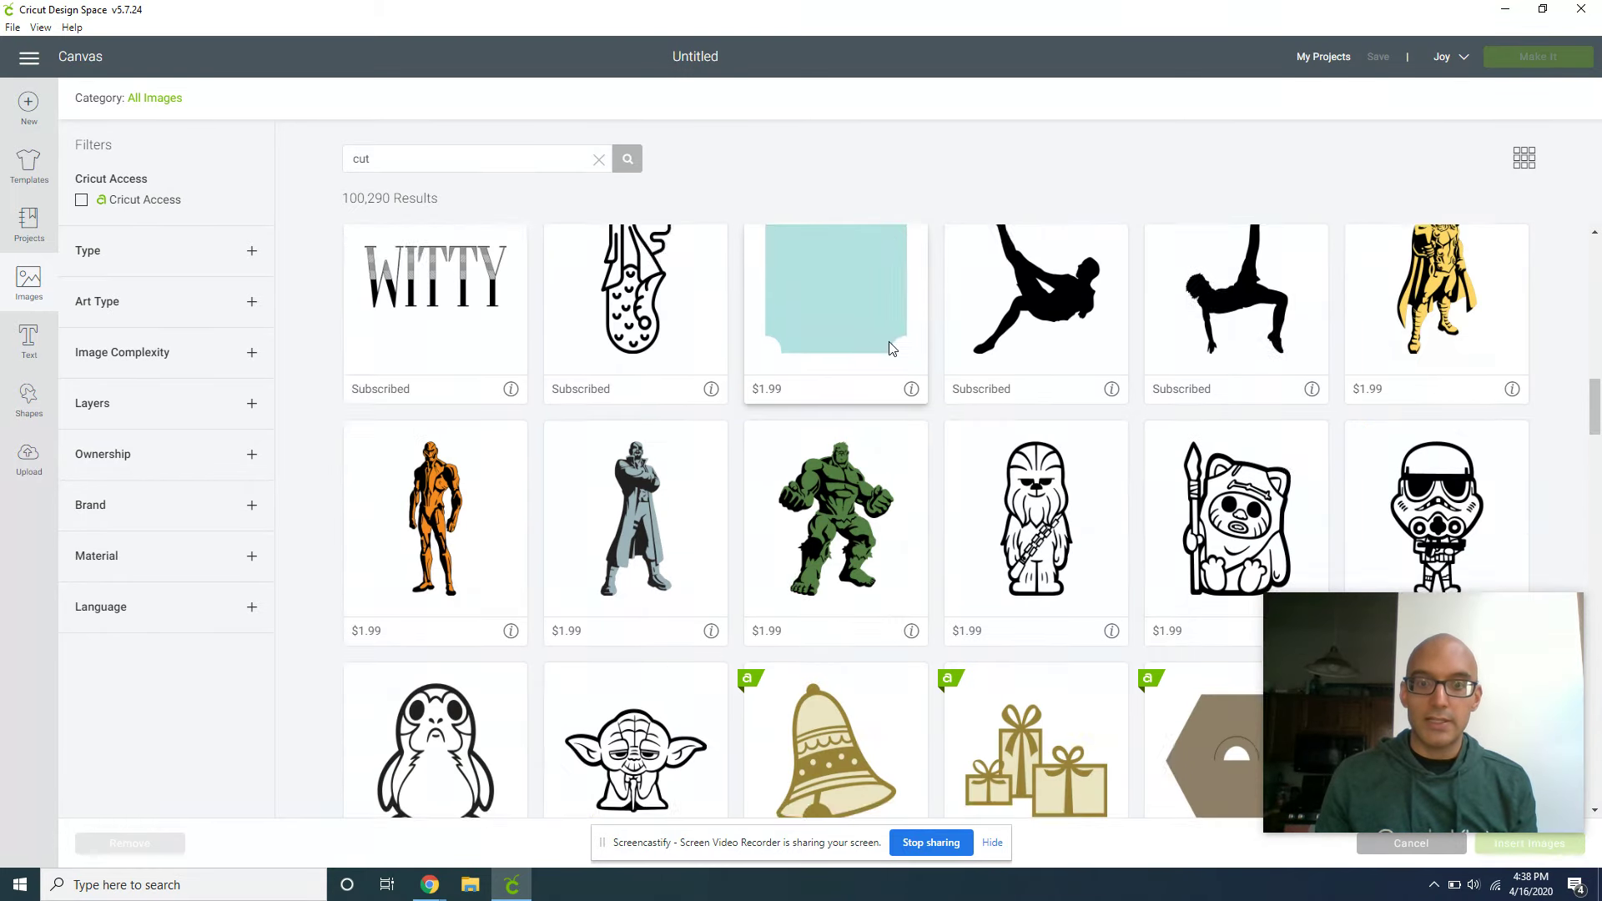
scroll(958, 380, "down", 4)
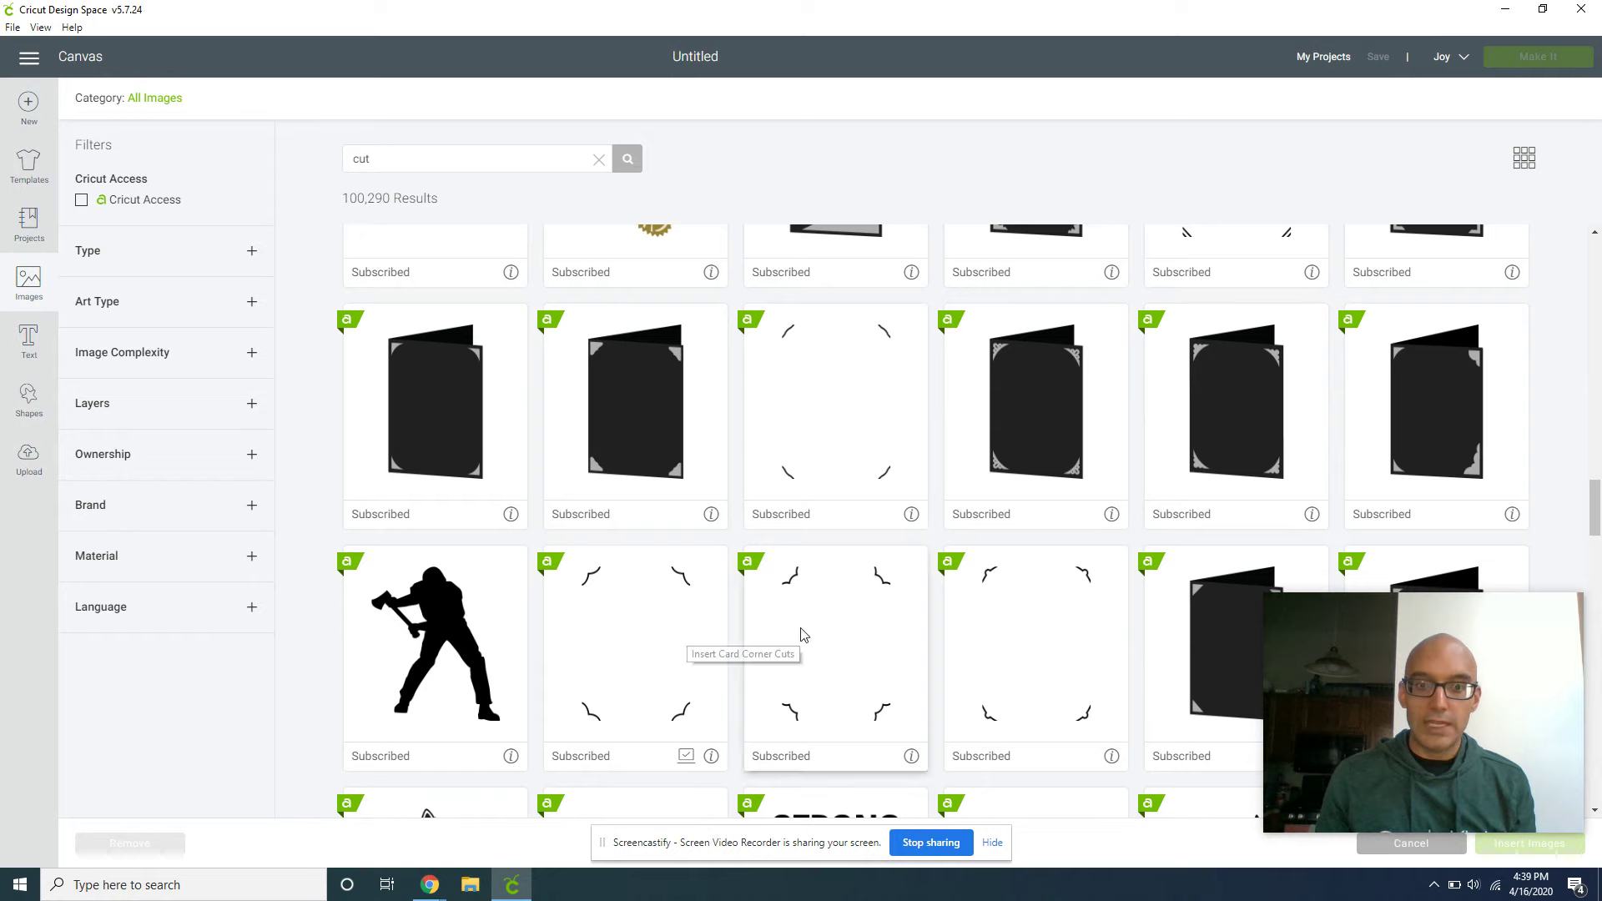
left_click(614, 687)
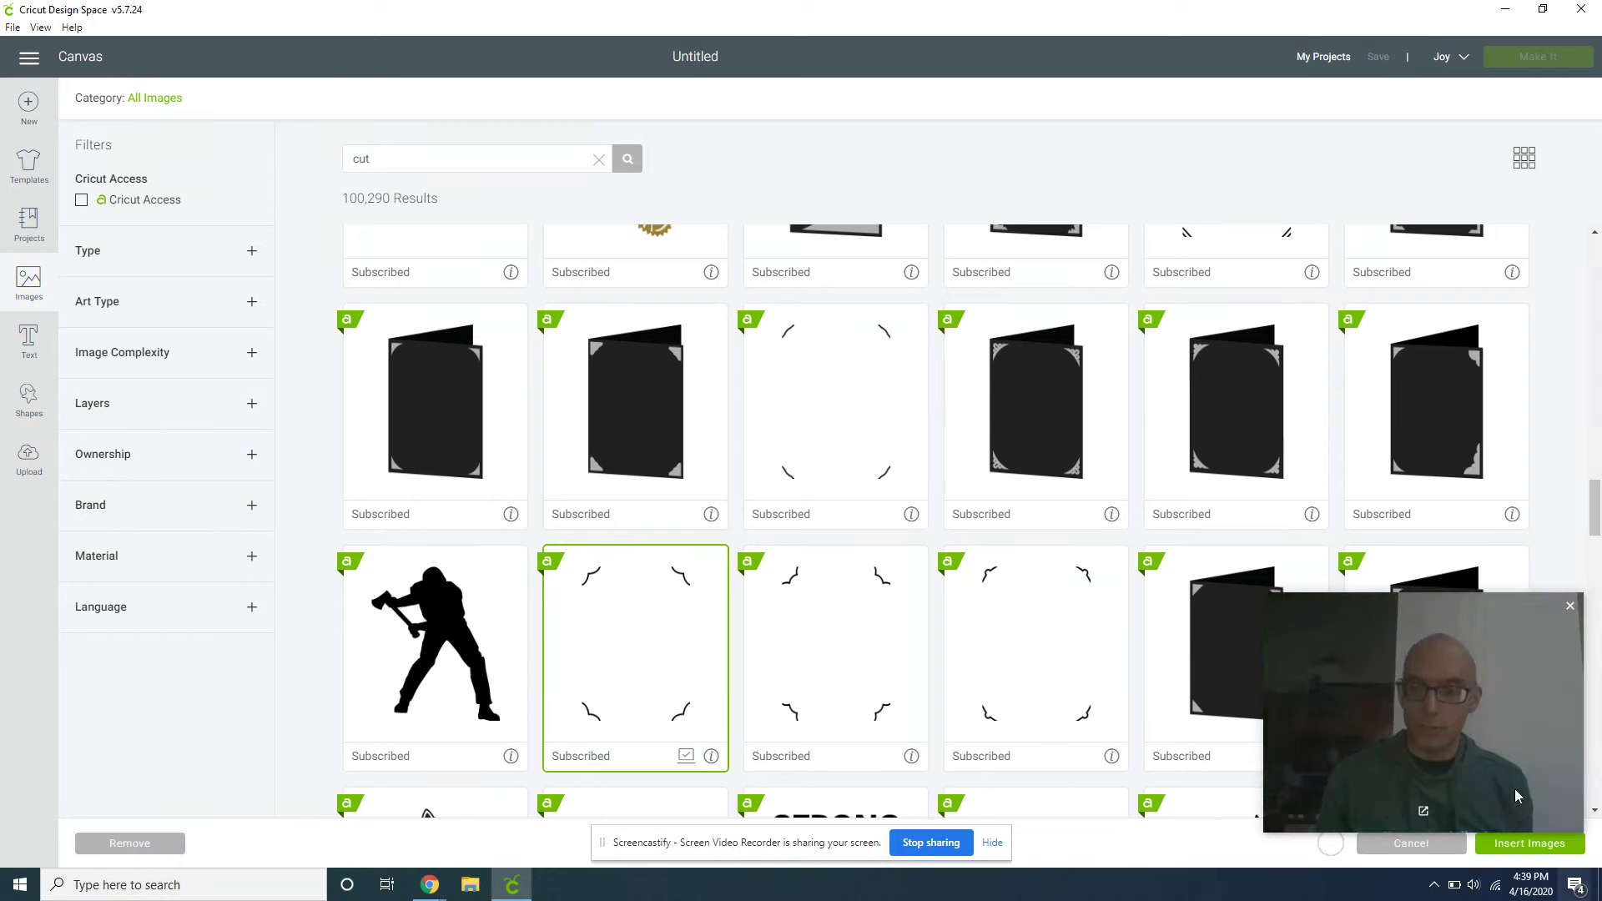
left_click(1514, 843)
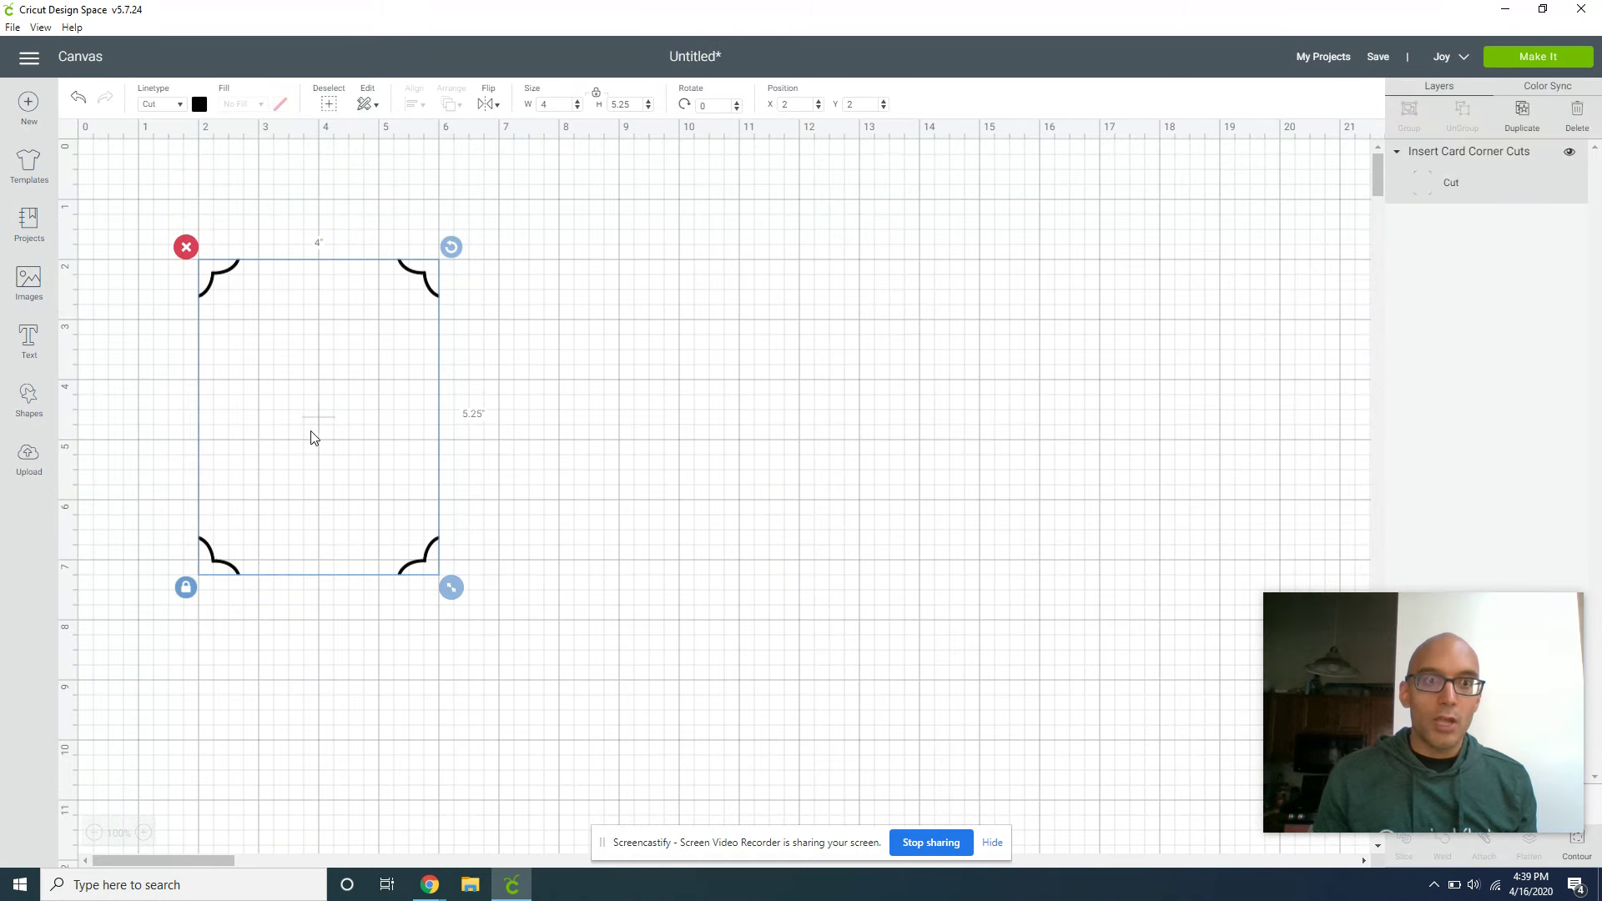
Move the corner cuts to the top-left and choose the brown smiling toast from a 'toast' search
left_click_drag(358, 429, 333, 341)
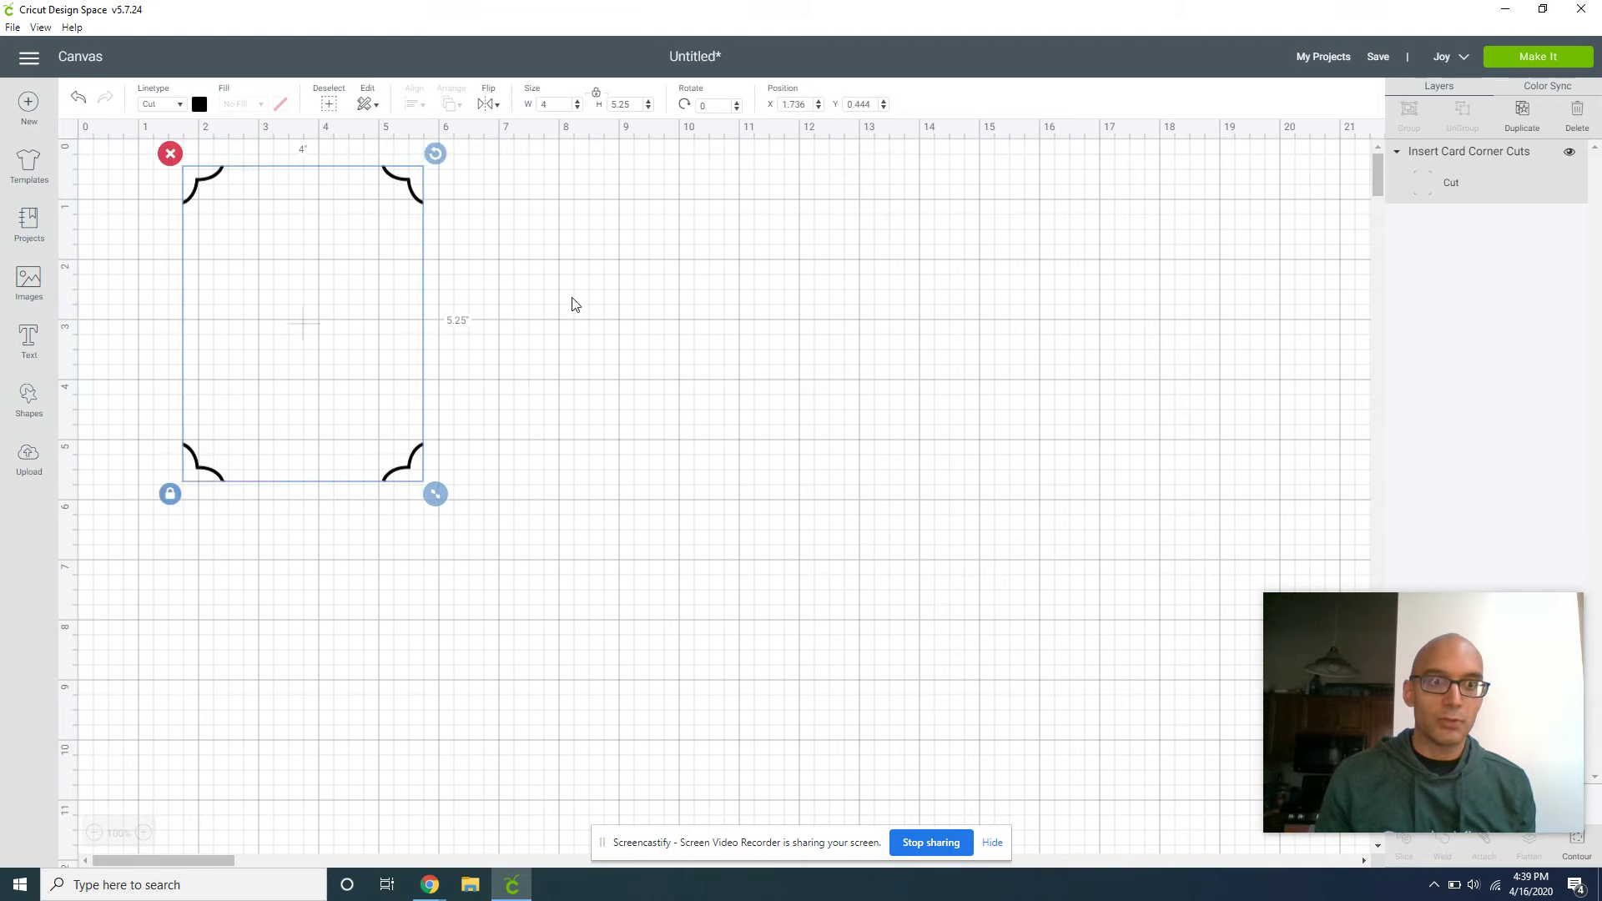
left_click(669, 326)
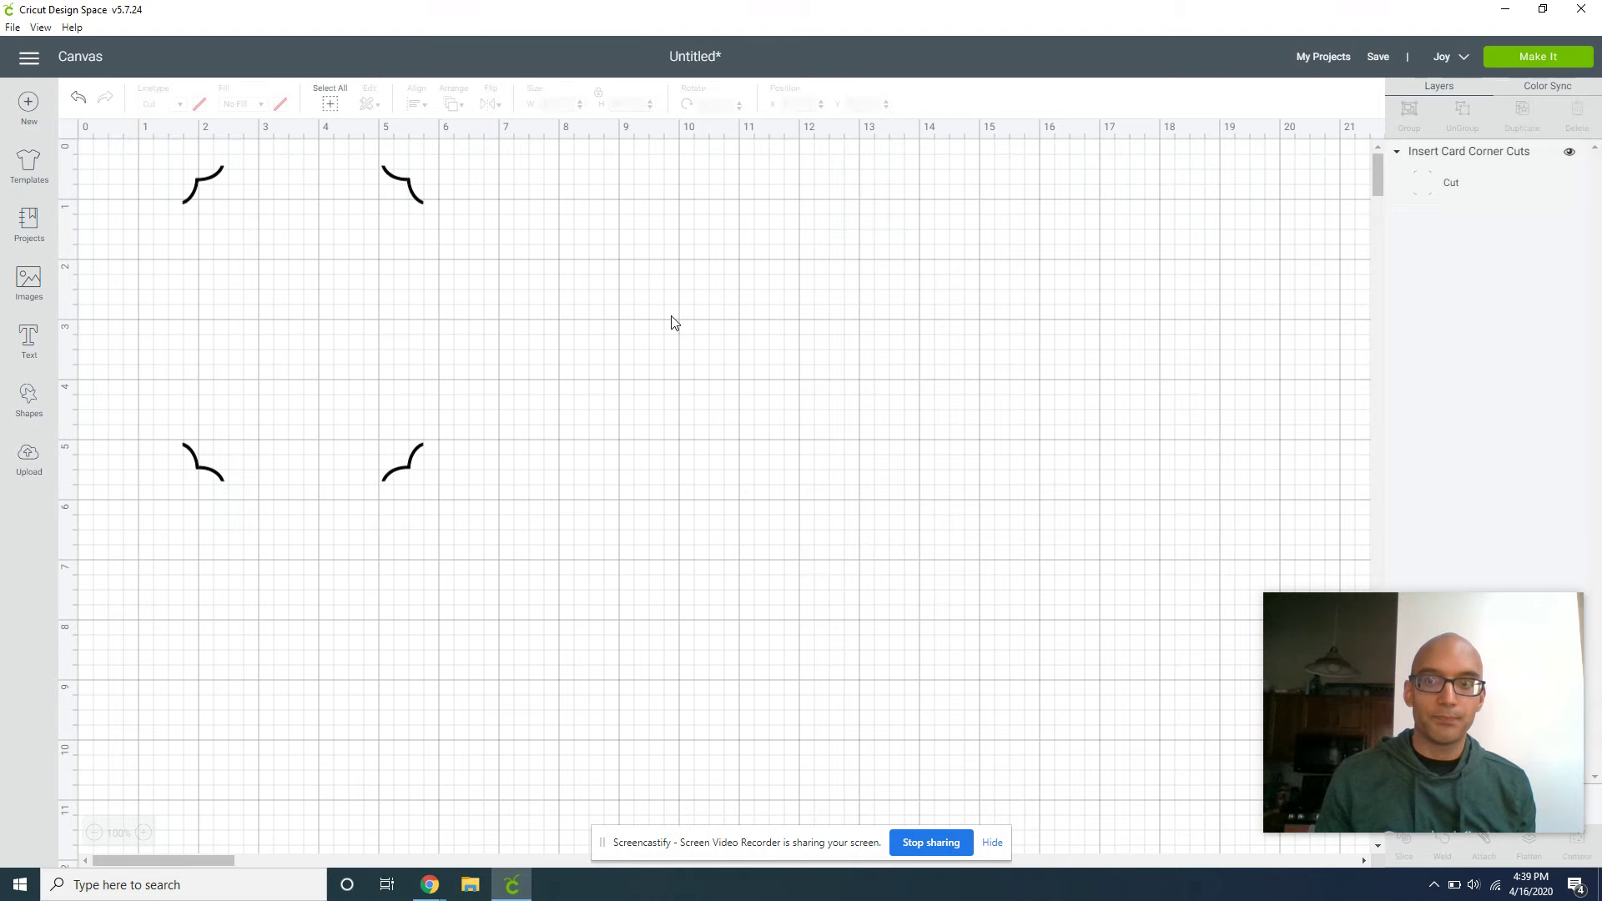
left_click(42, 286)
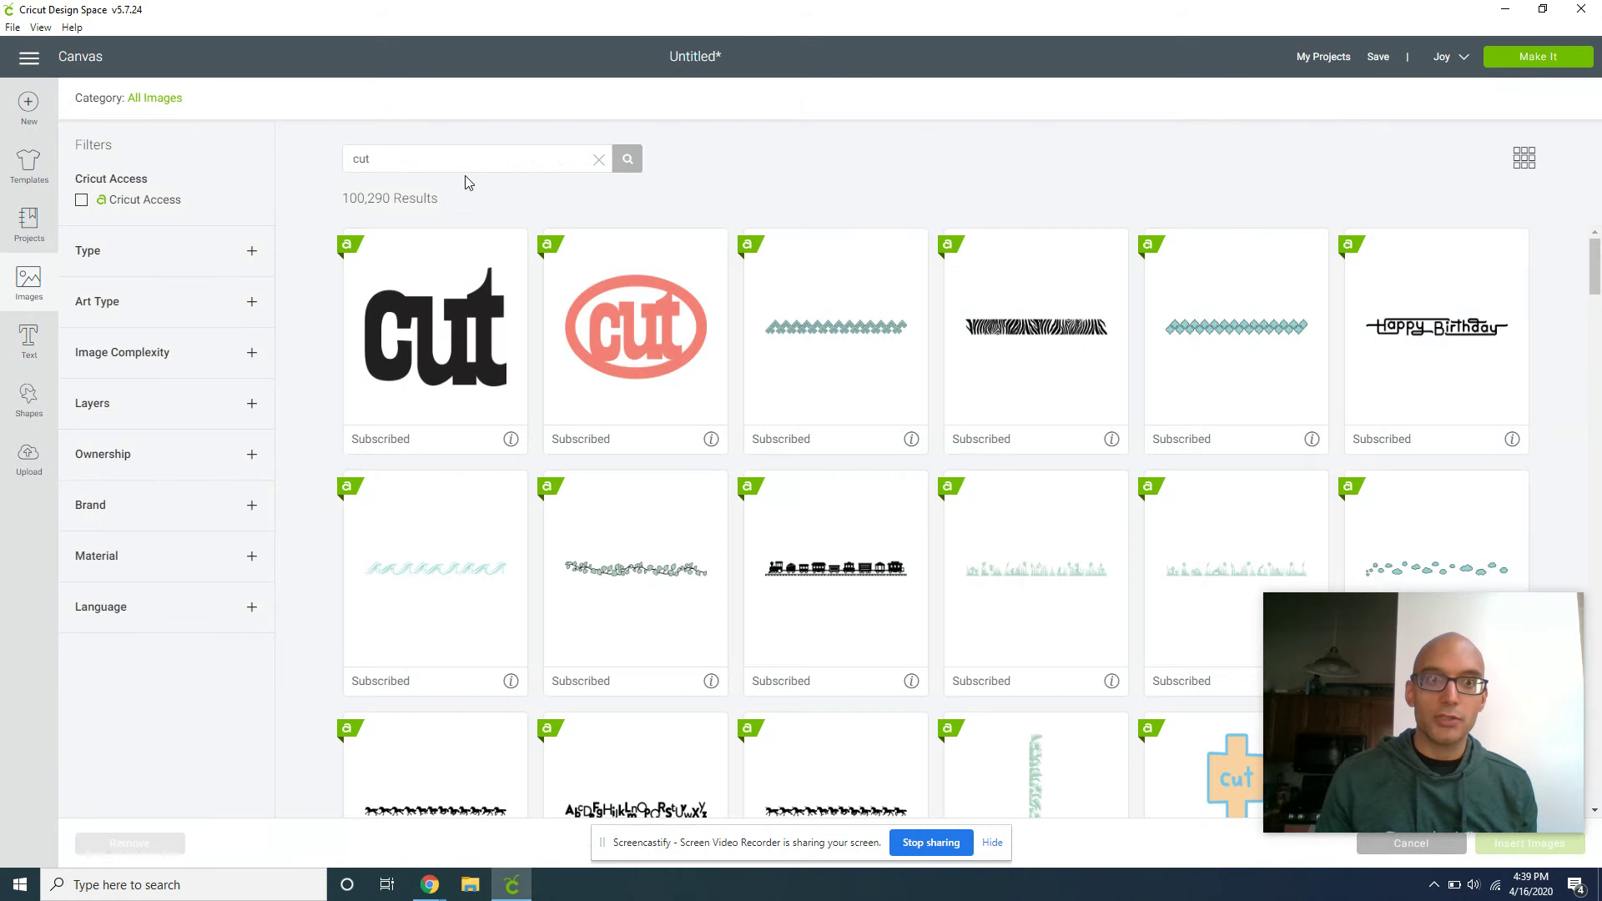
left_click_drag(411, 158, 315, 159)
type("to")
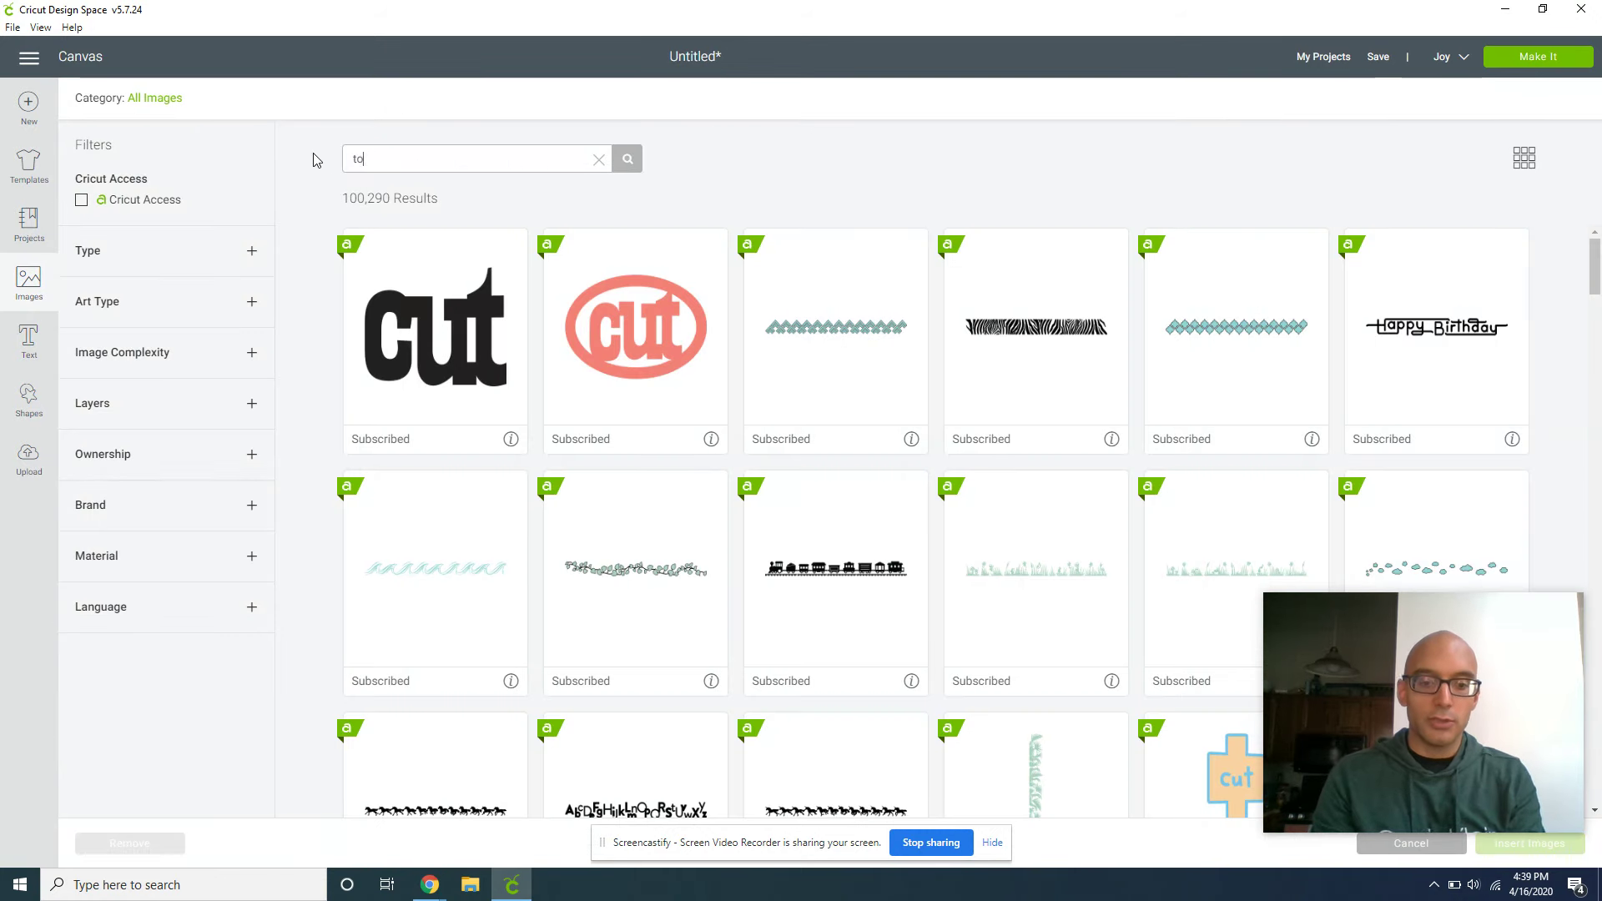
type("ast")
key("Return")
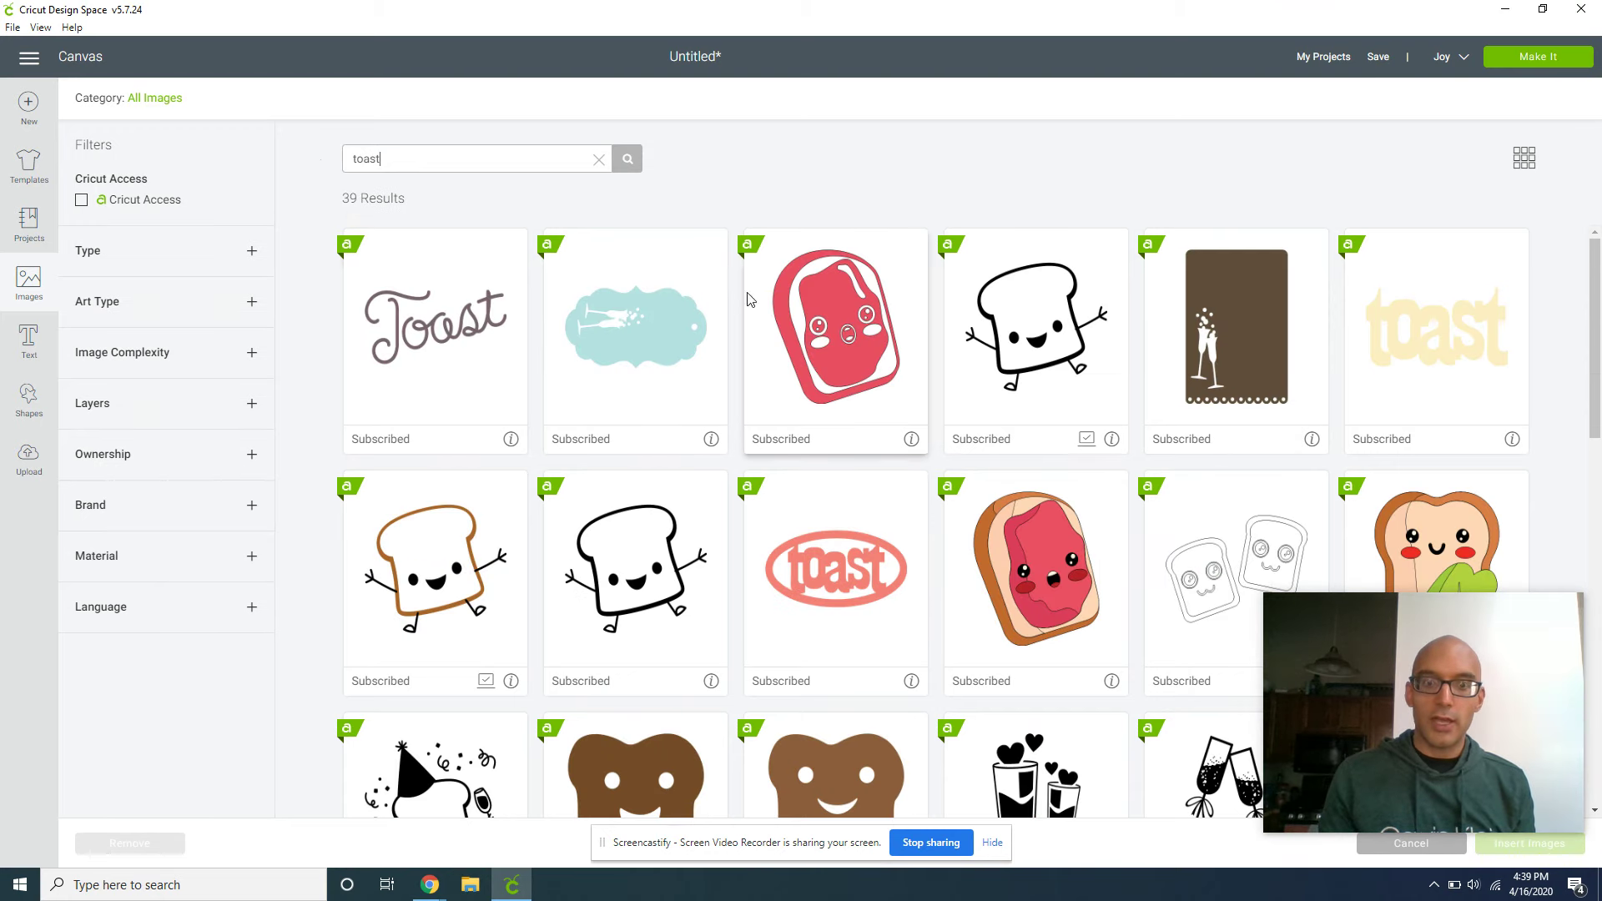
scroll(765, 572, "down", 5)
scroll(563, 580, "up", 5)
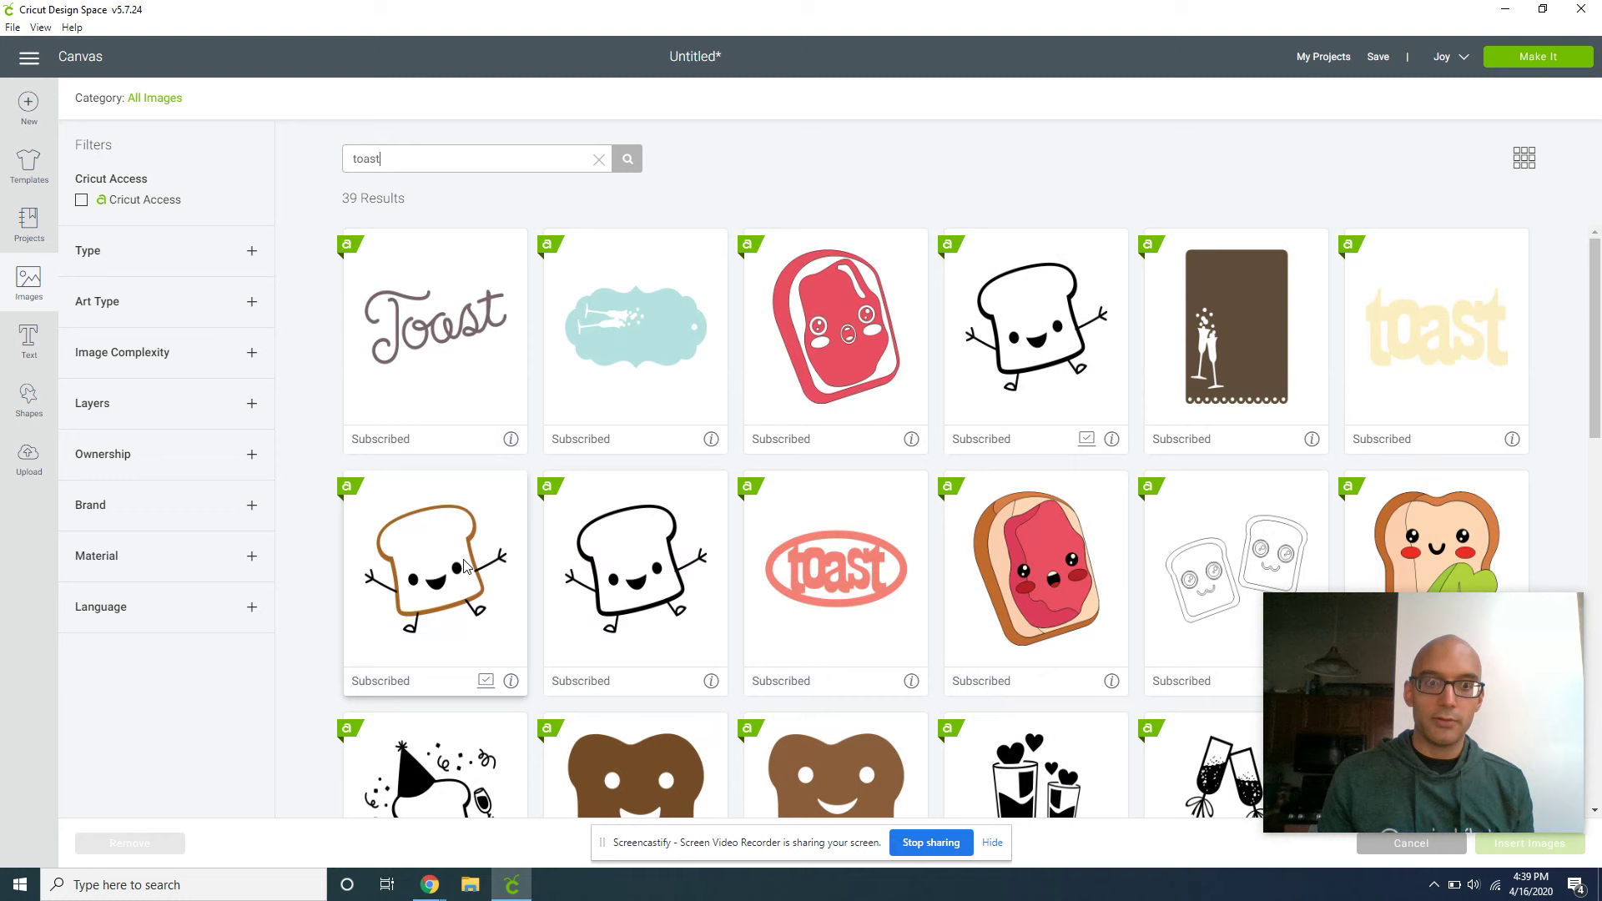
left_click(469, 567)
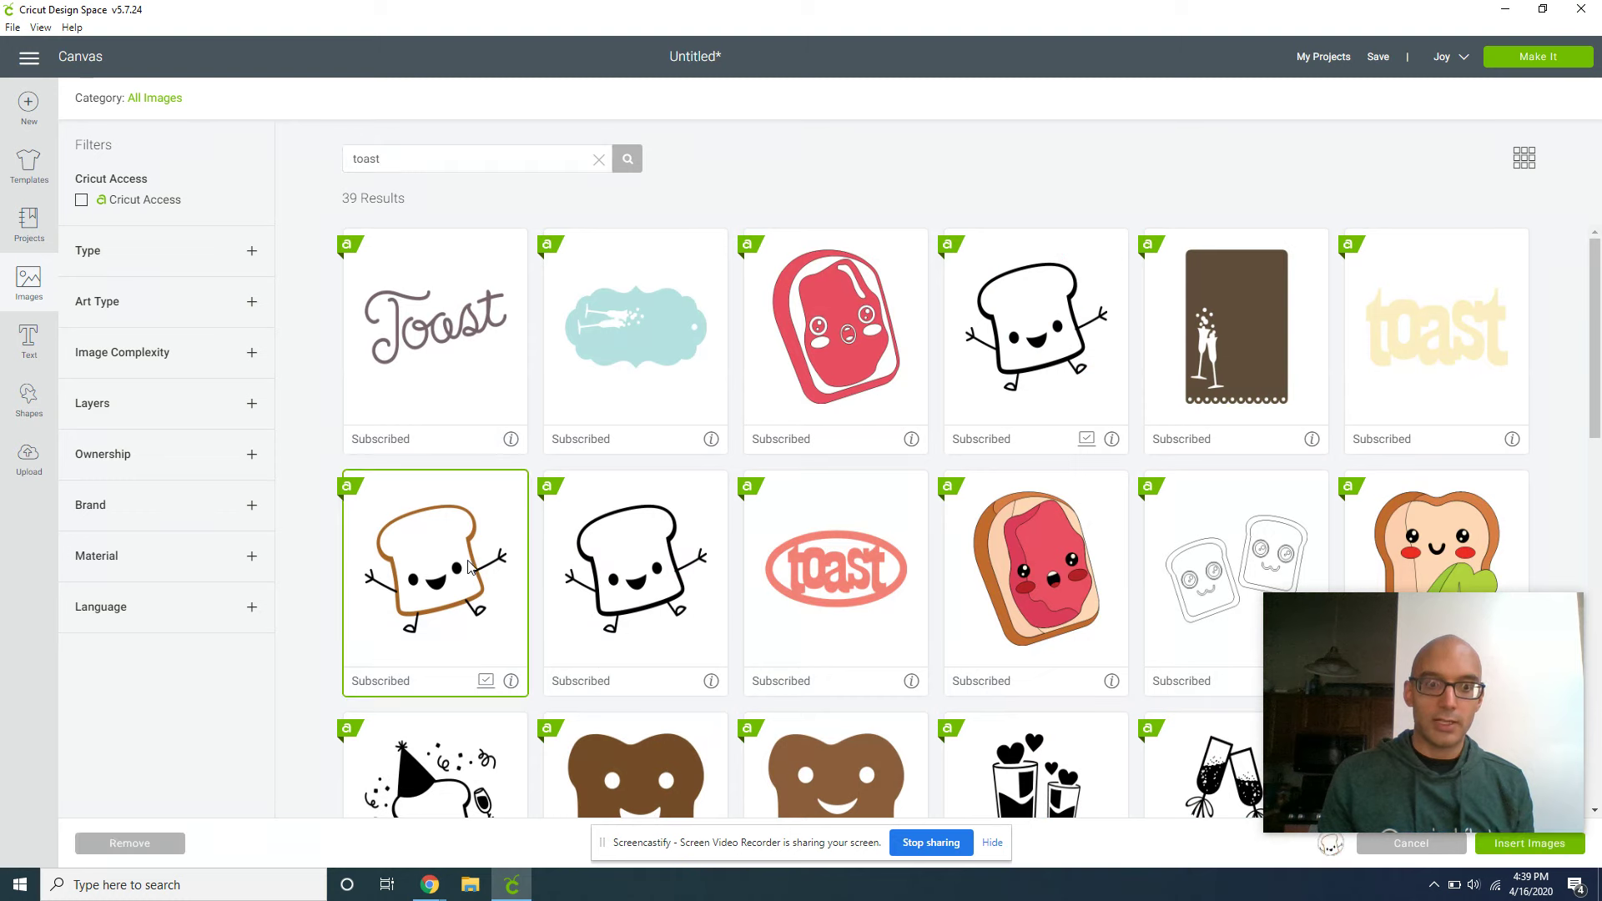
Insert the smiling toast, resize it to 2.916 by 2.421 inches, and place it inside the corner cuts
left_click(1519, 850)
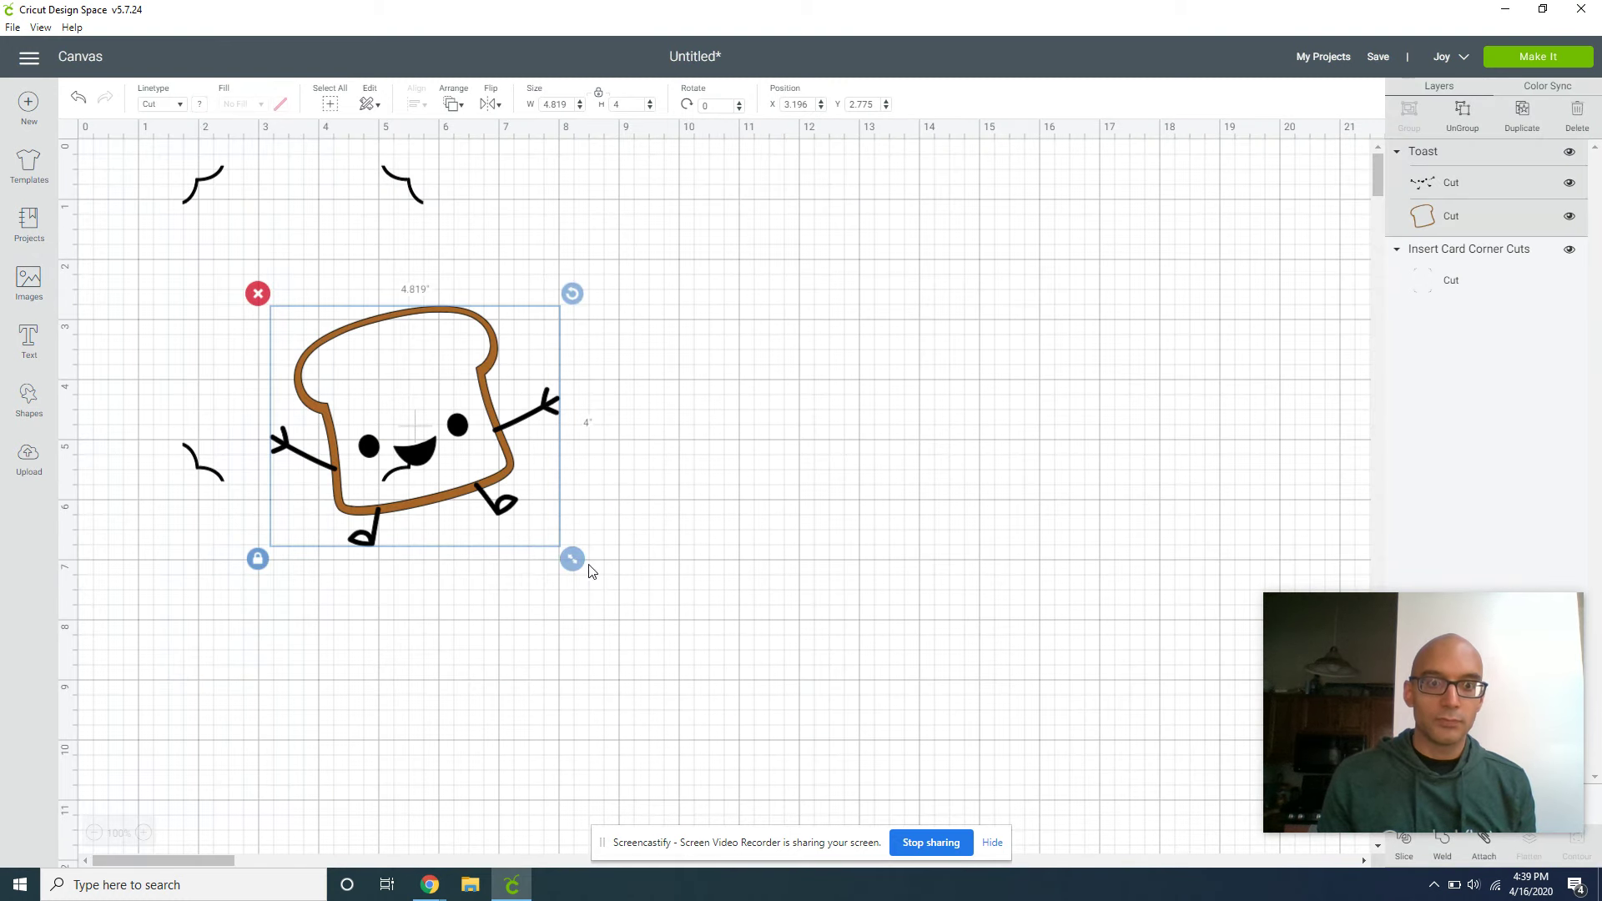
left_click_drag(573, 559, 450, 459)
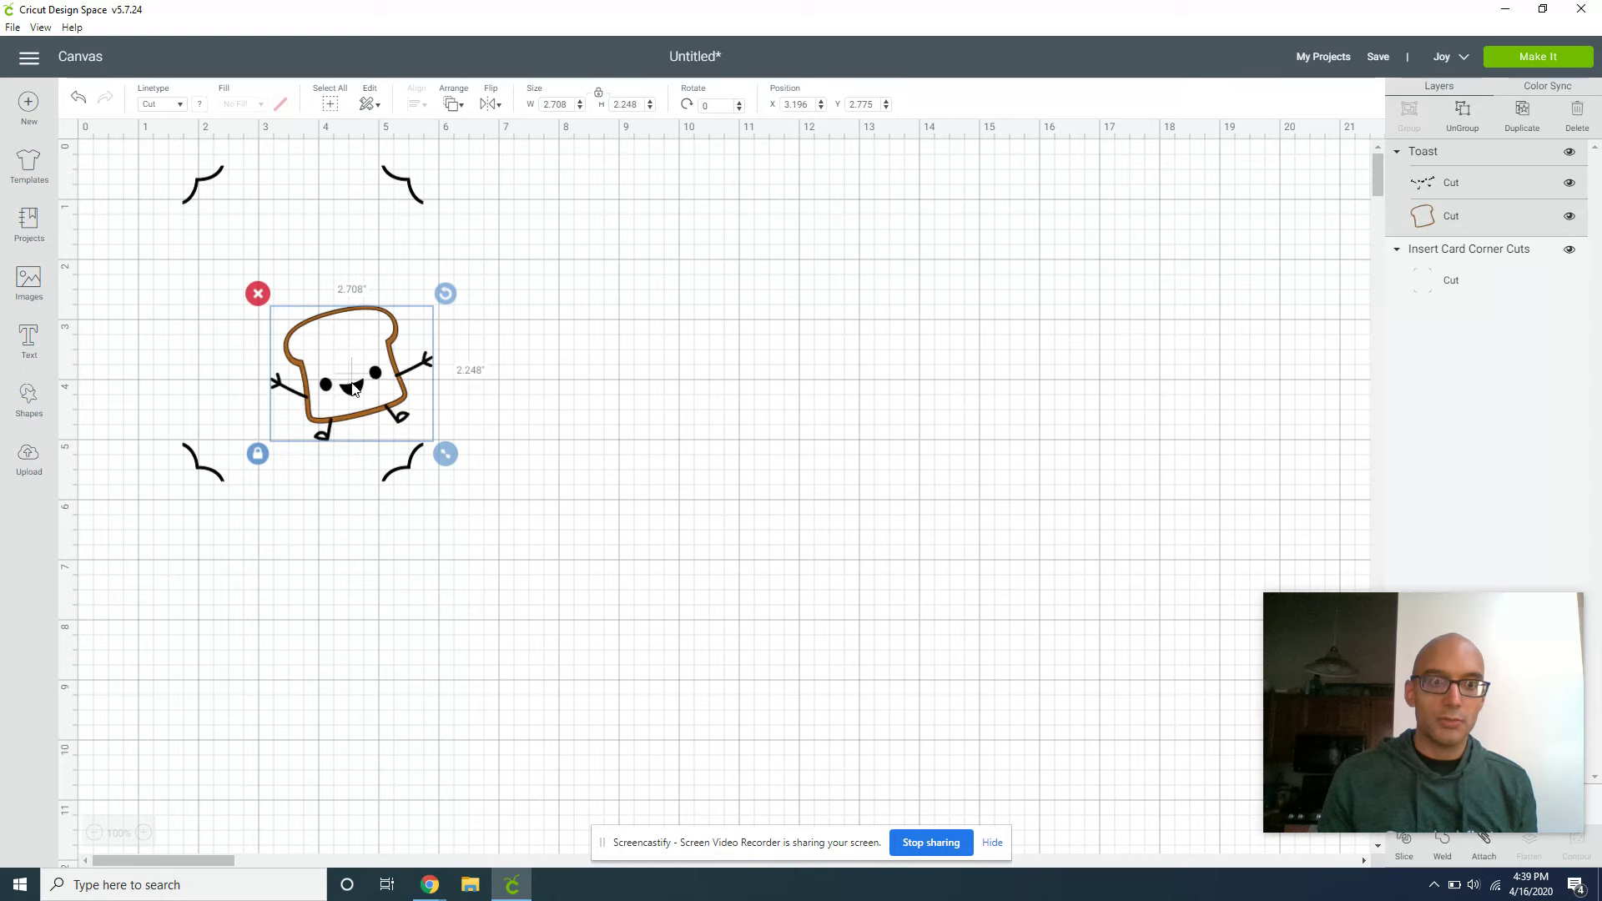
left_click_drag(353, 388, 315, 331)
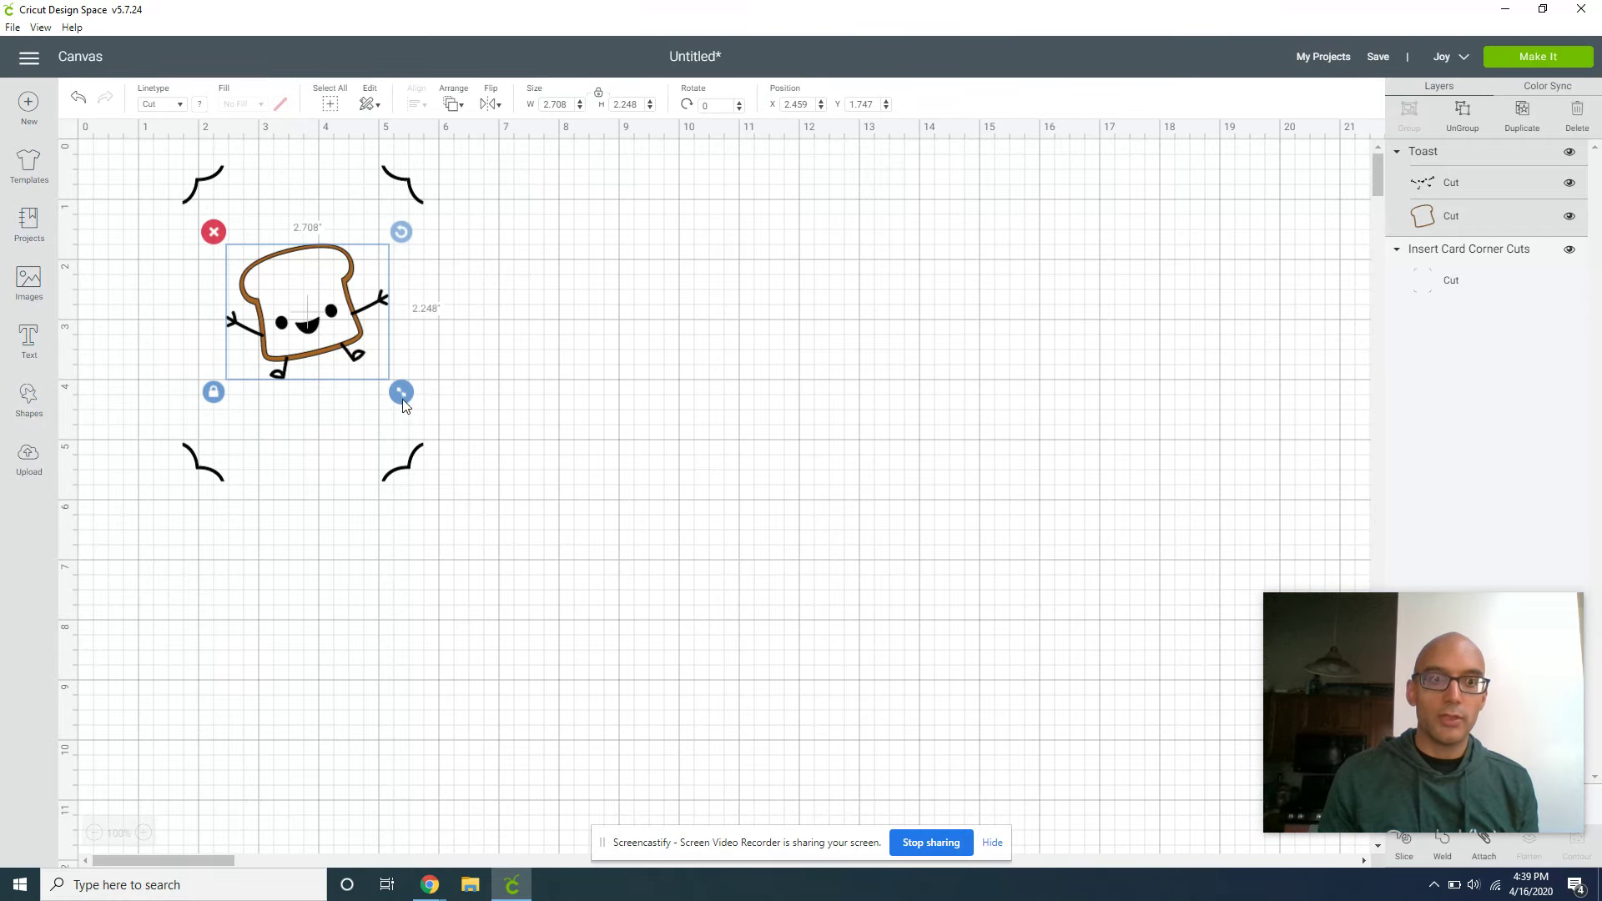
left_click_drag(394, 394, 424, 432)
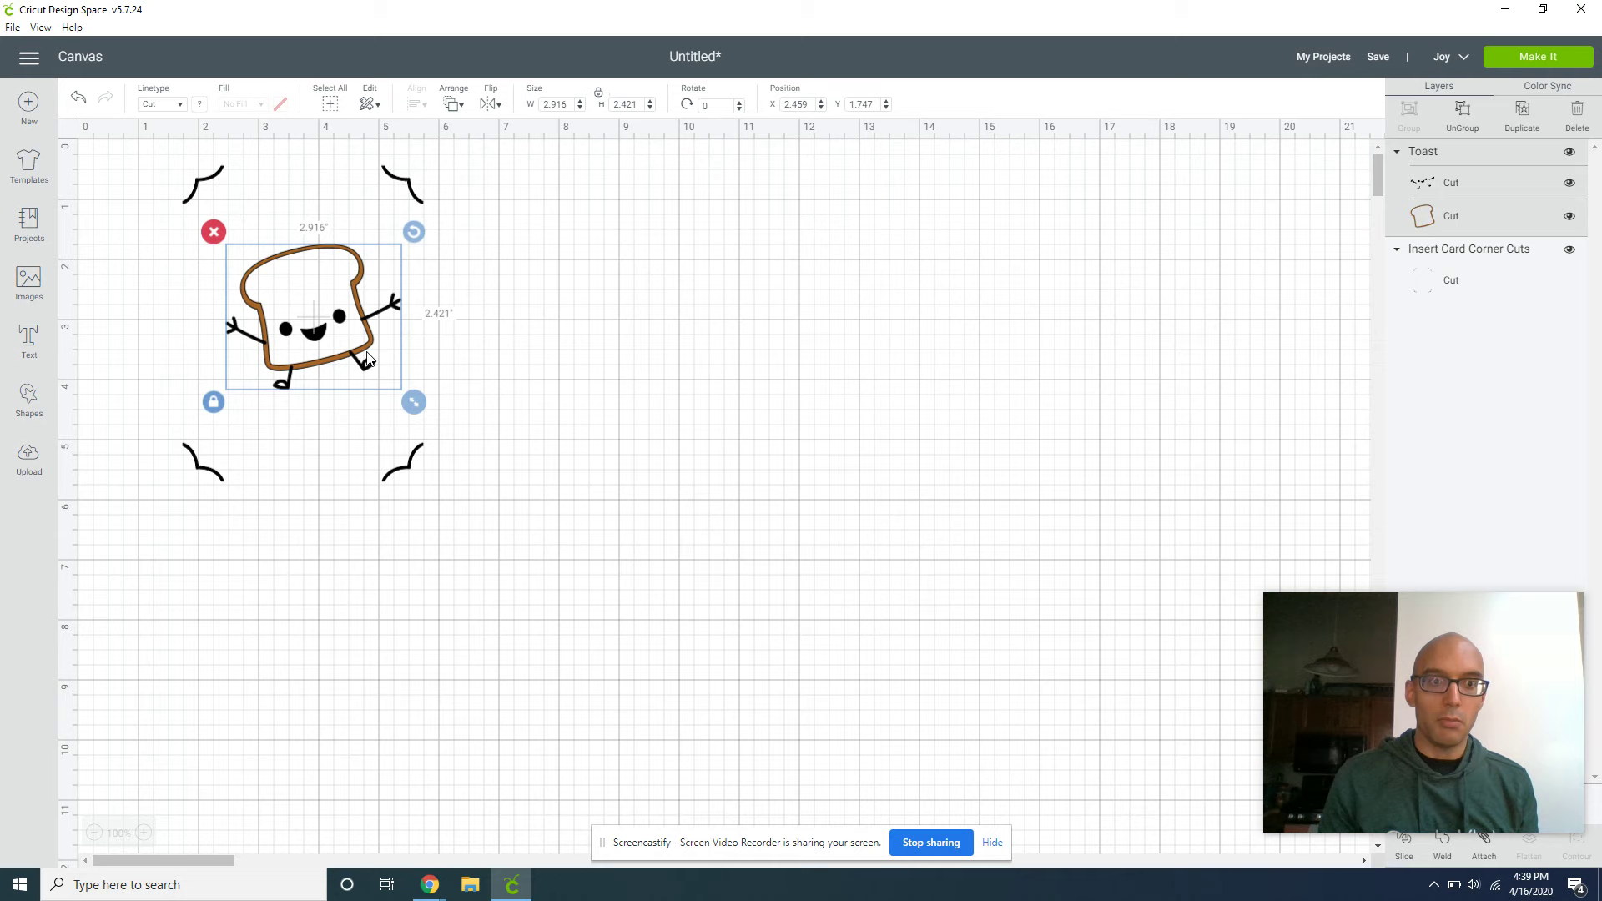
left_click_drag(353, 358, 347, 364)
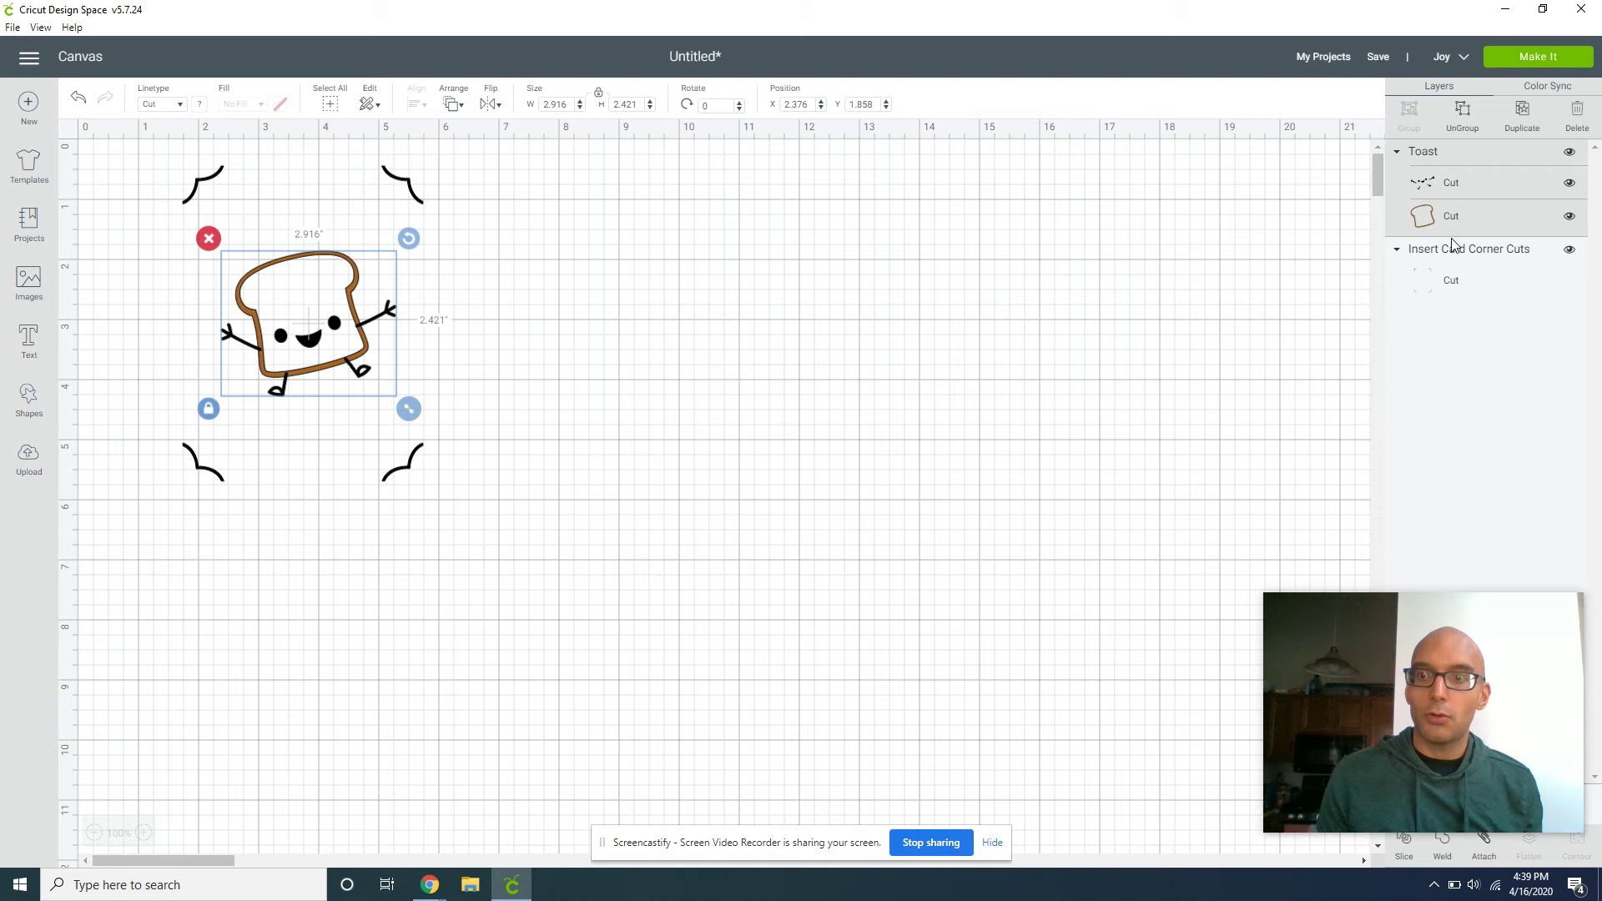
Make the bread outline a Draw layer with a Tawny pen, then lower the toast slightly
left_click(1429, 213)
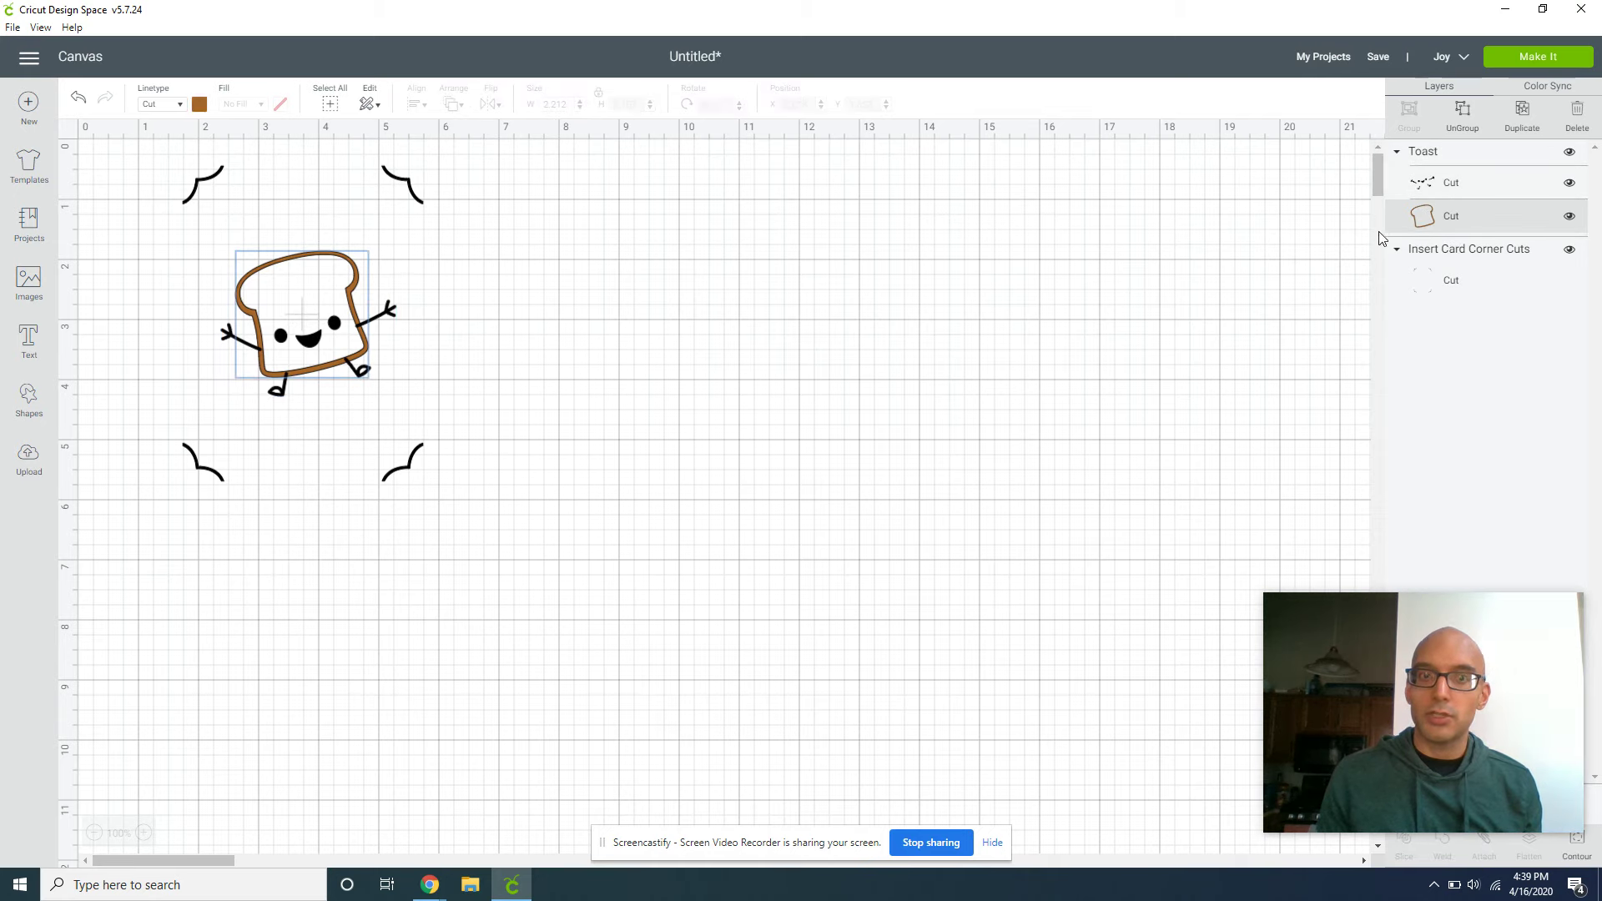
left_click(179, 109)
left_click(166, 159)
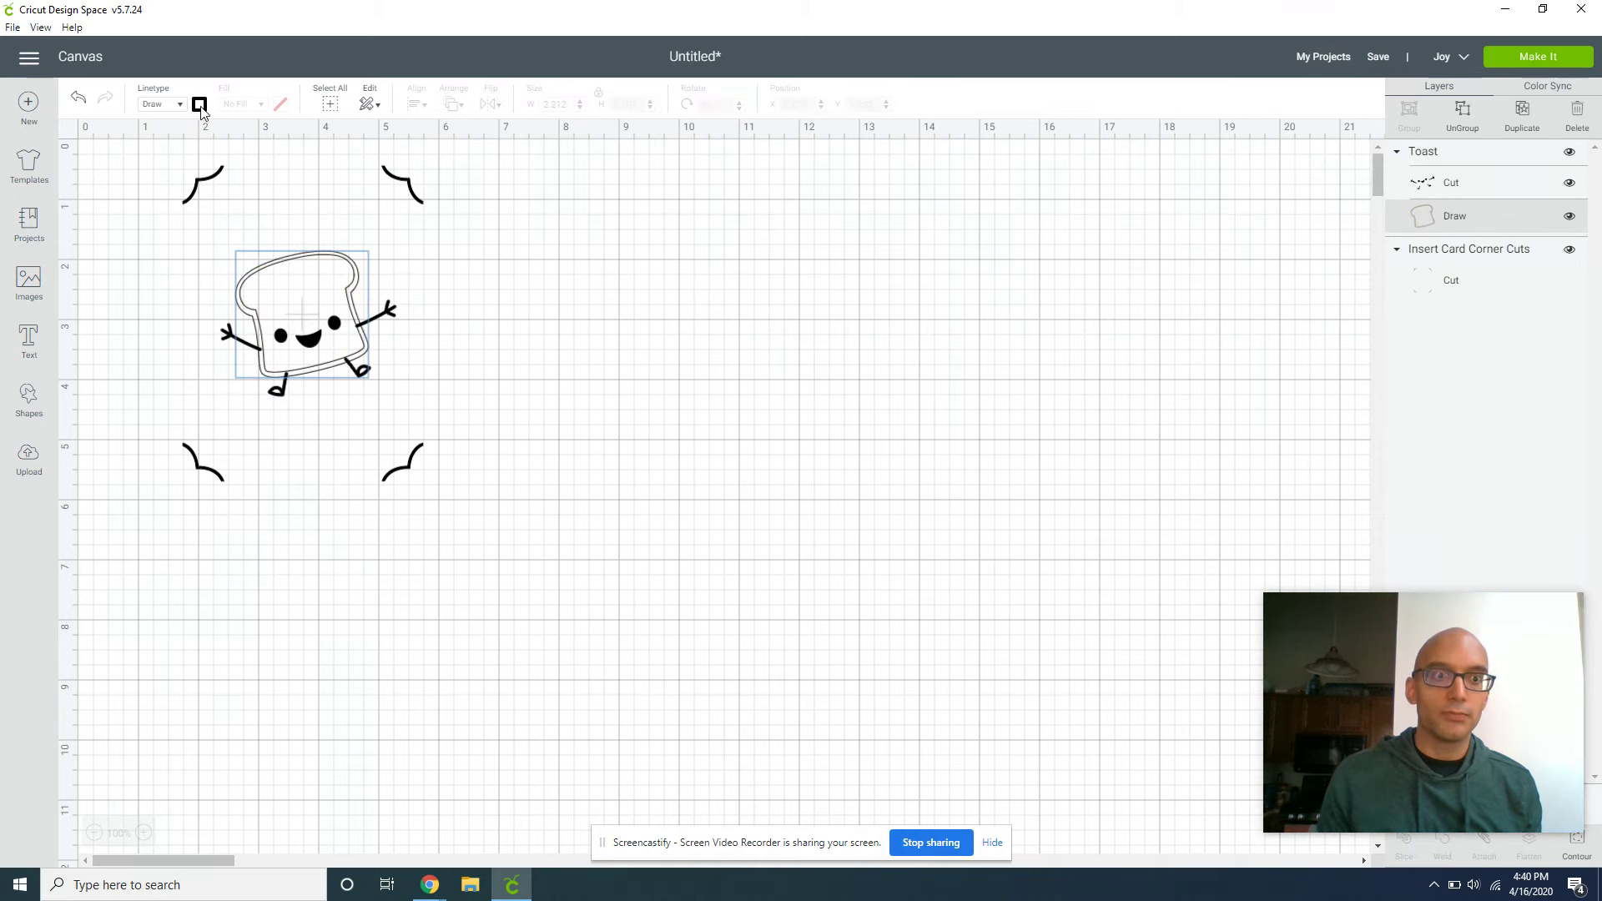
left_click(200, 105)
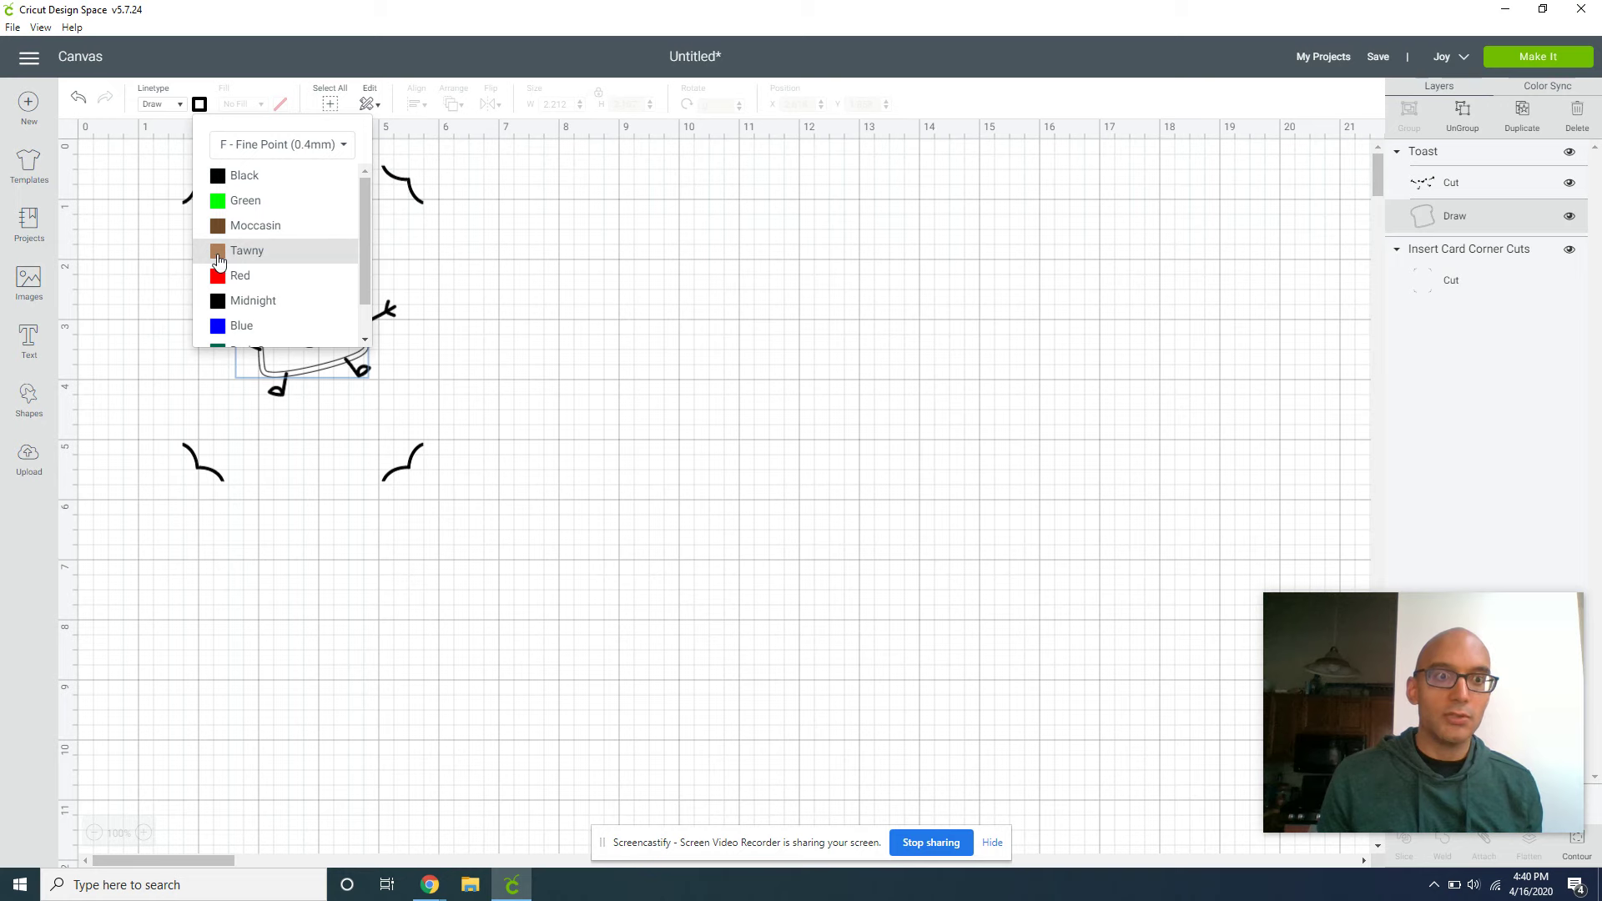
left_click(611, 404)
left_click_drag(329, 345, 326, 351)
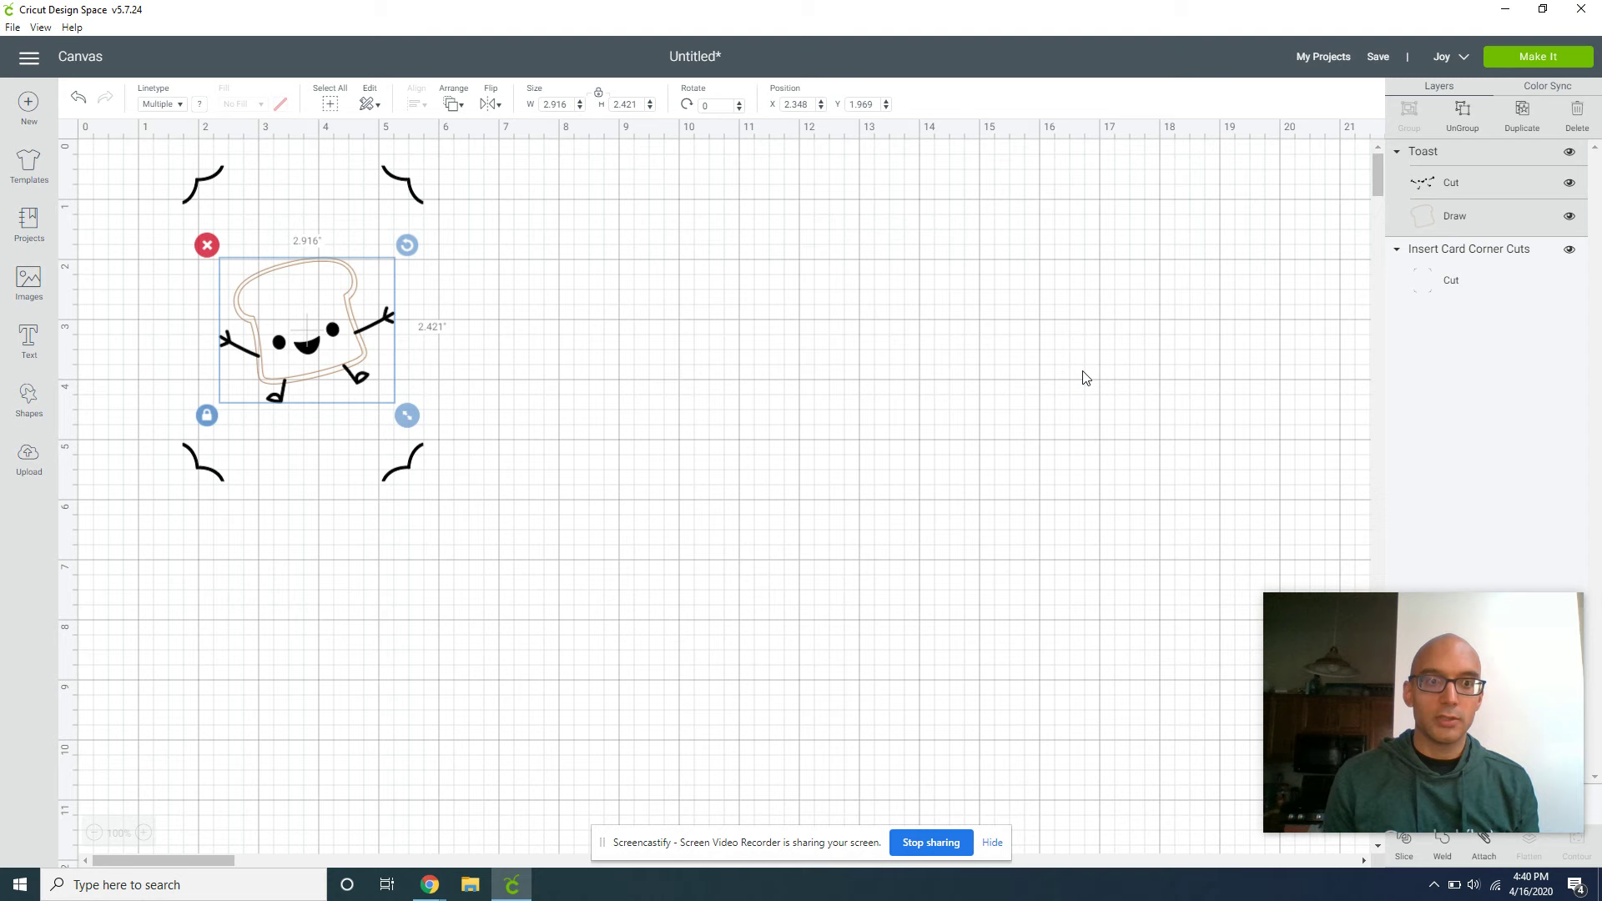
Add the text 'A Toast' in the Be Free writing font
left_click(29, 340)
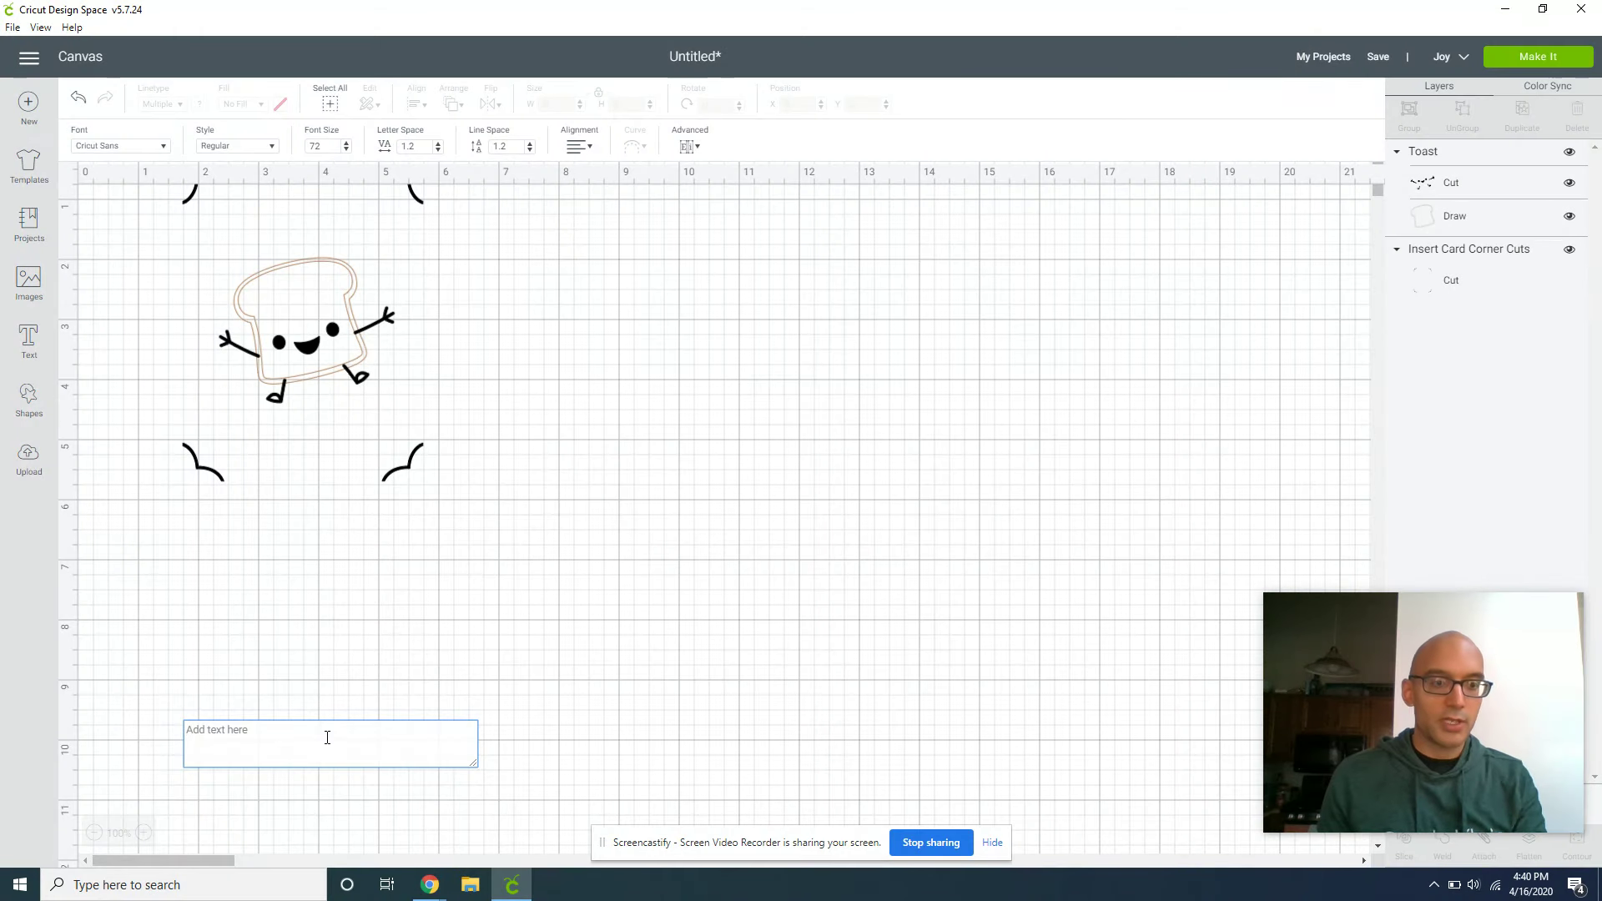
key("Caps_Lock")
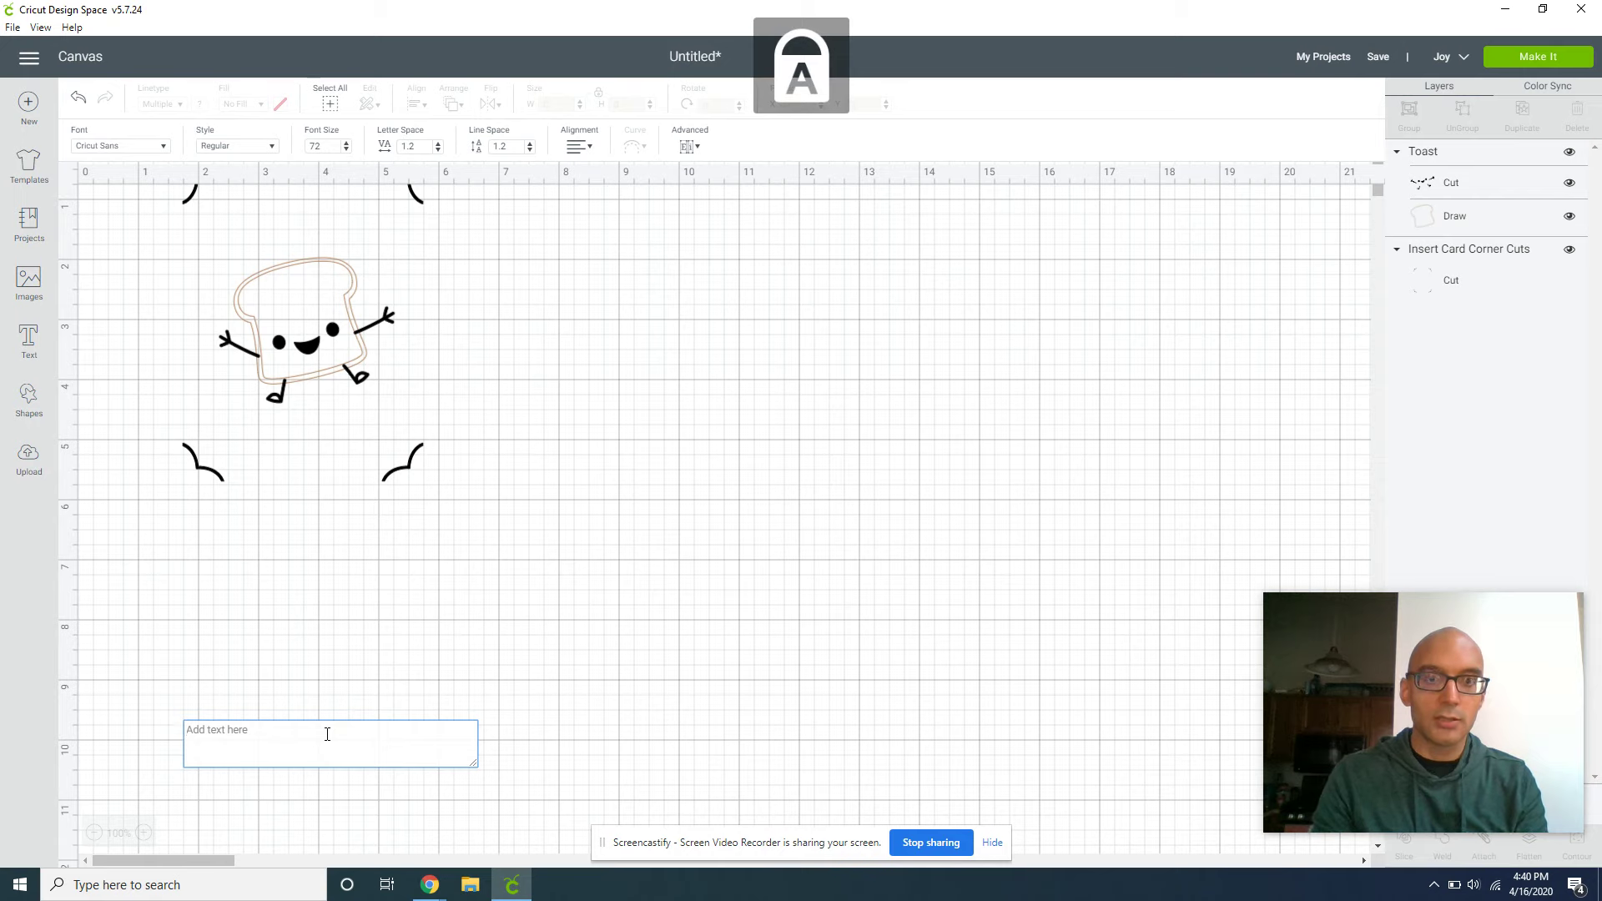
type("A")
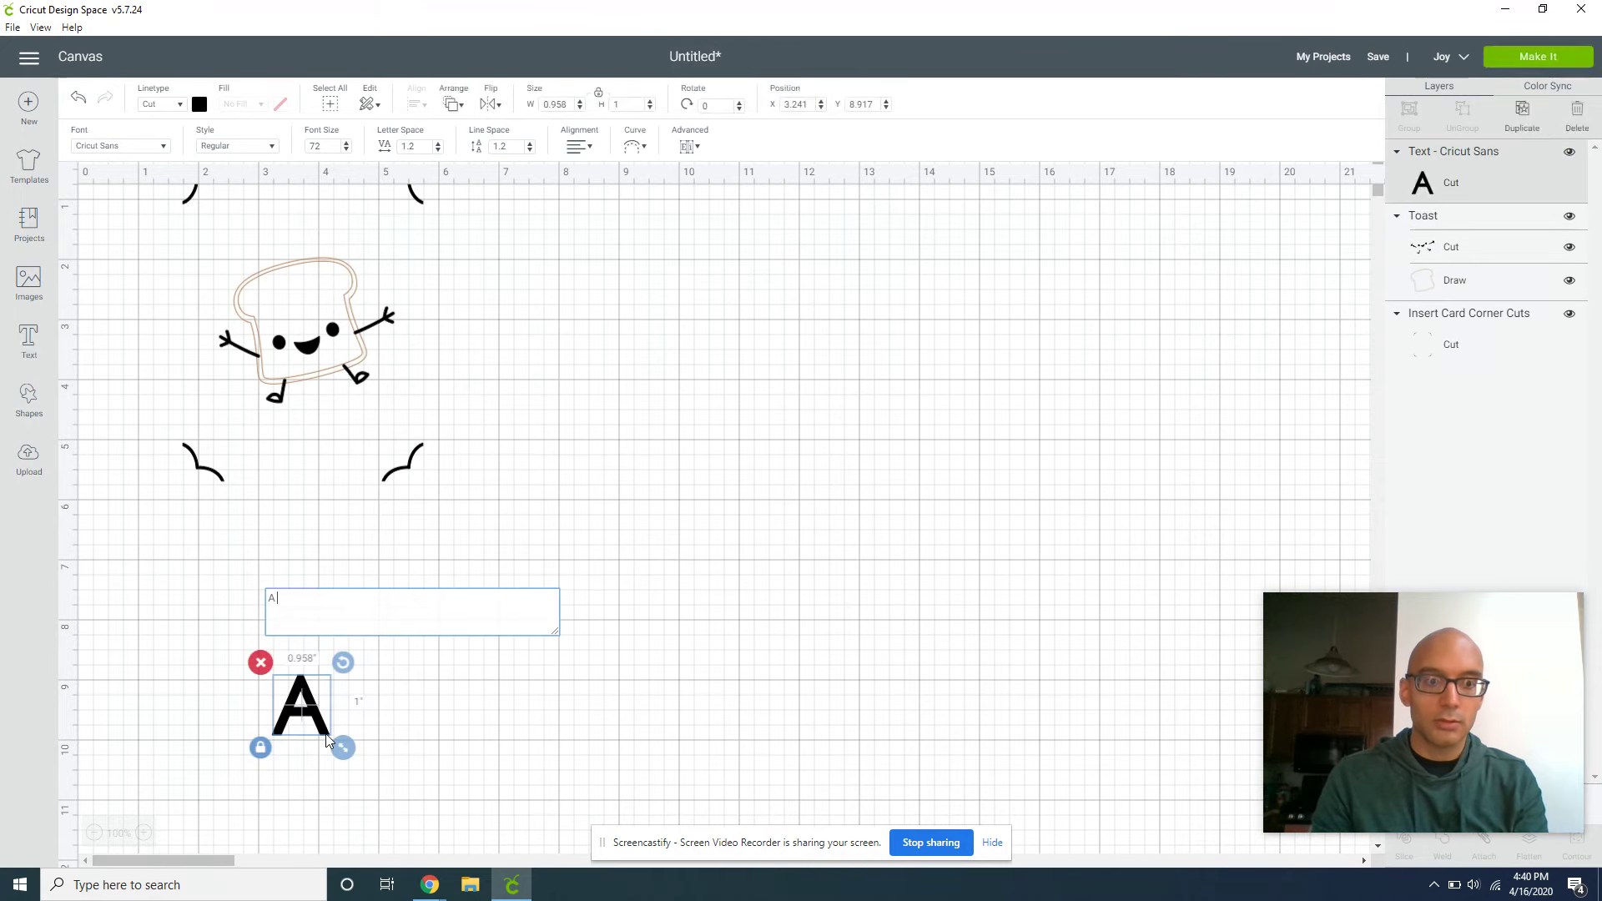
type(" Toast")
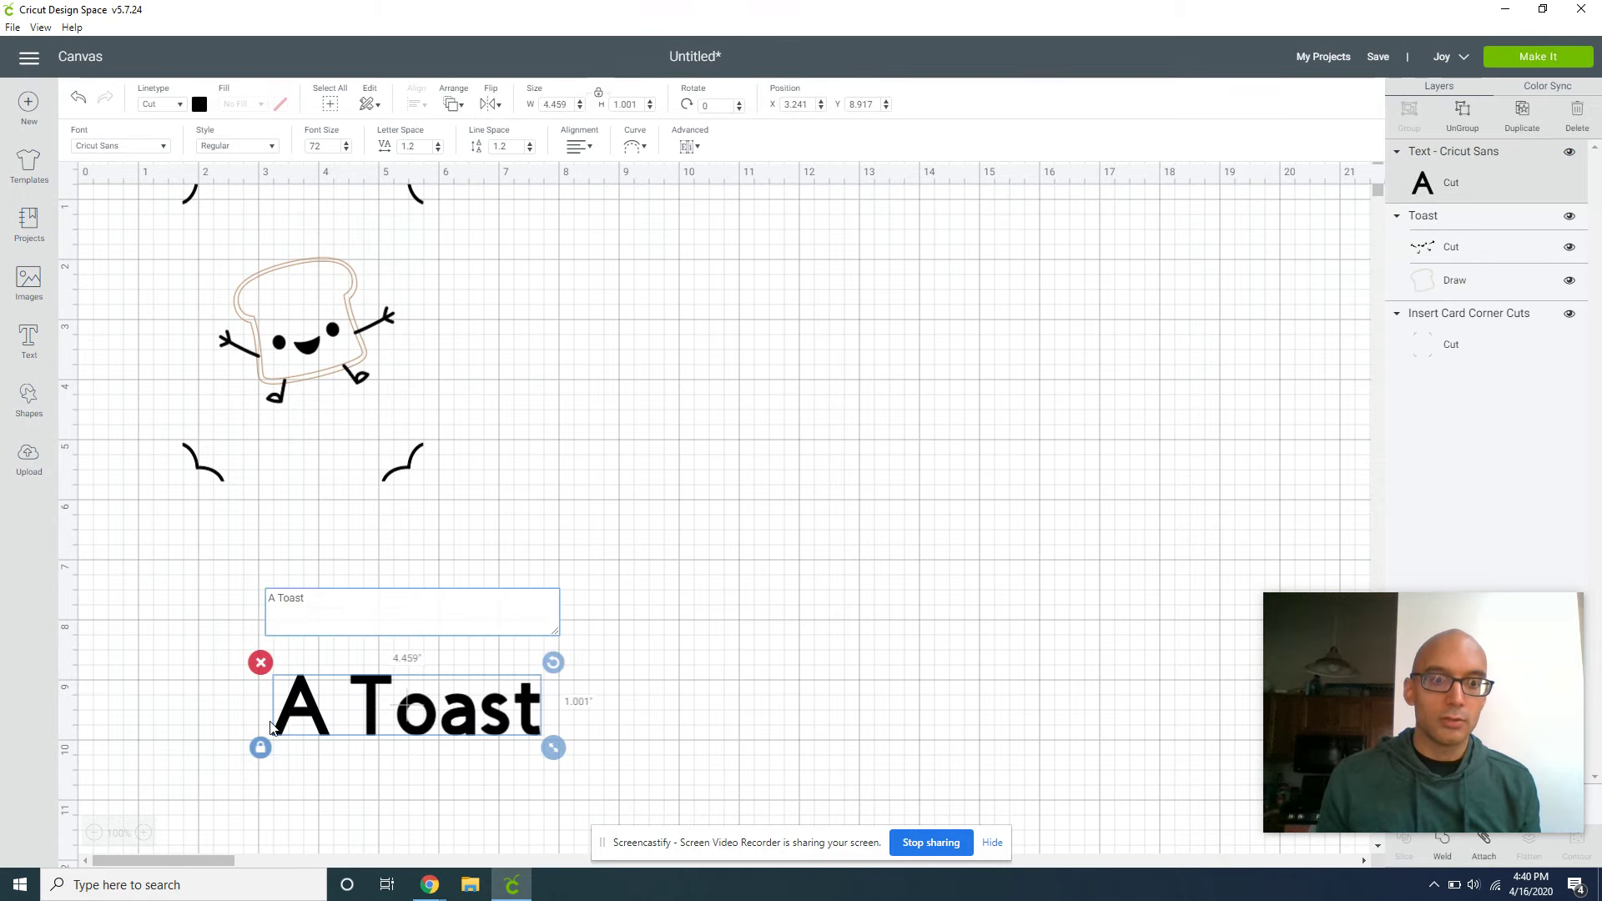
left_click(159, 148)
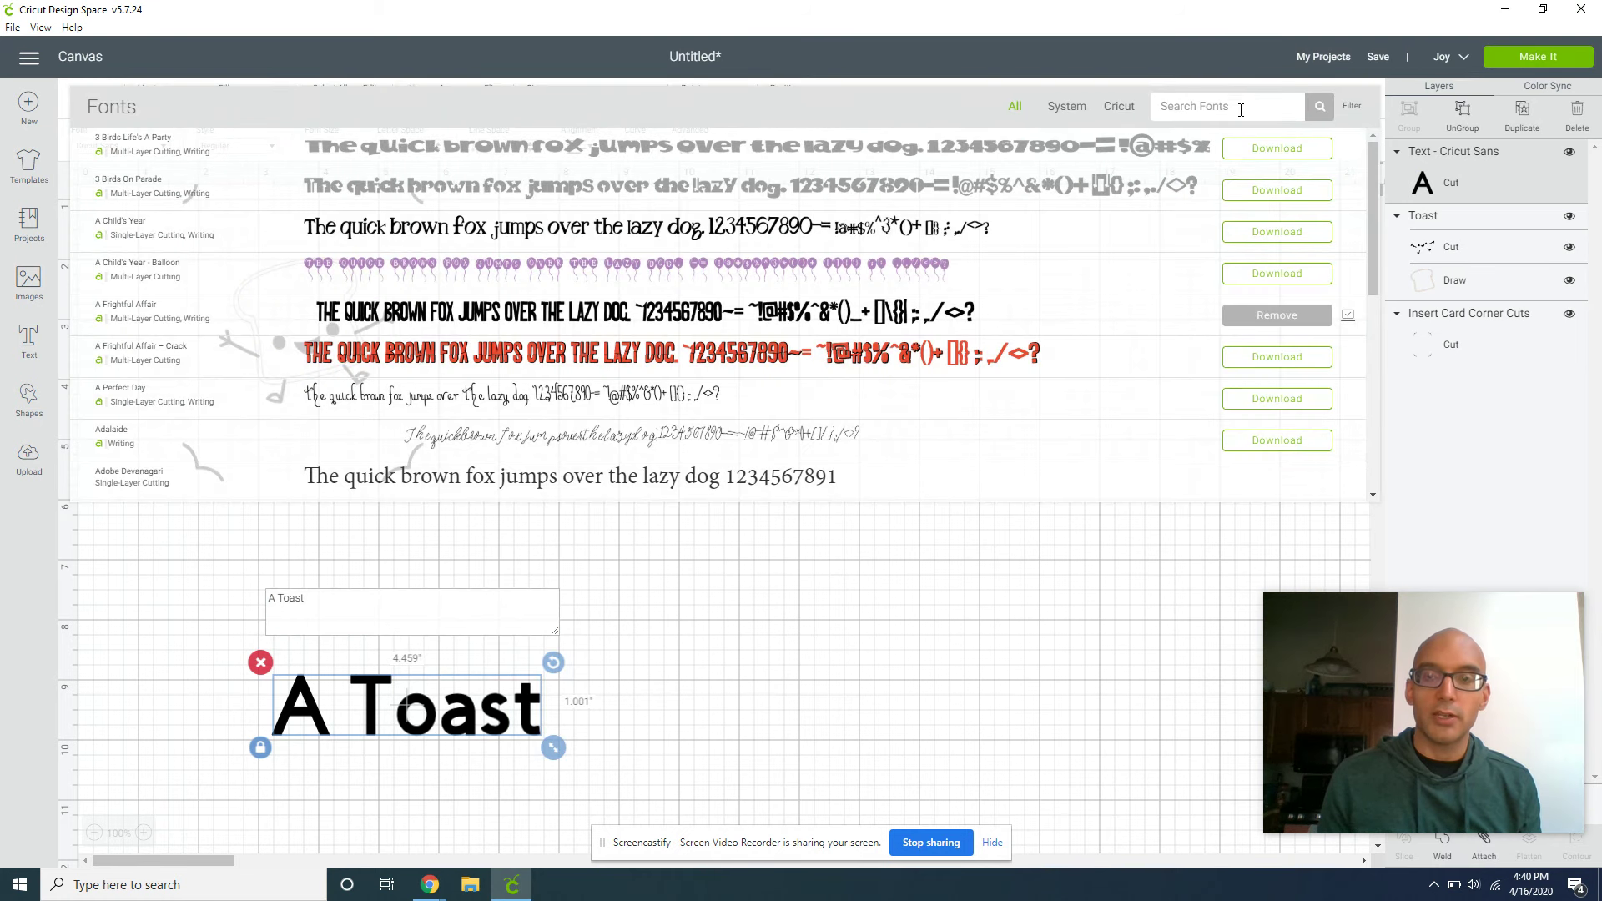
left_click(1352, 106)
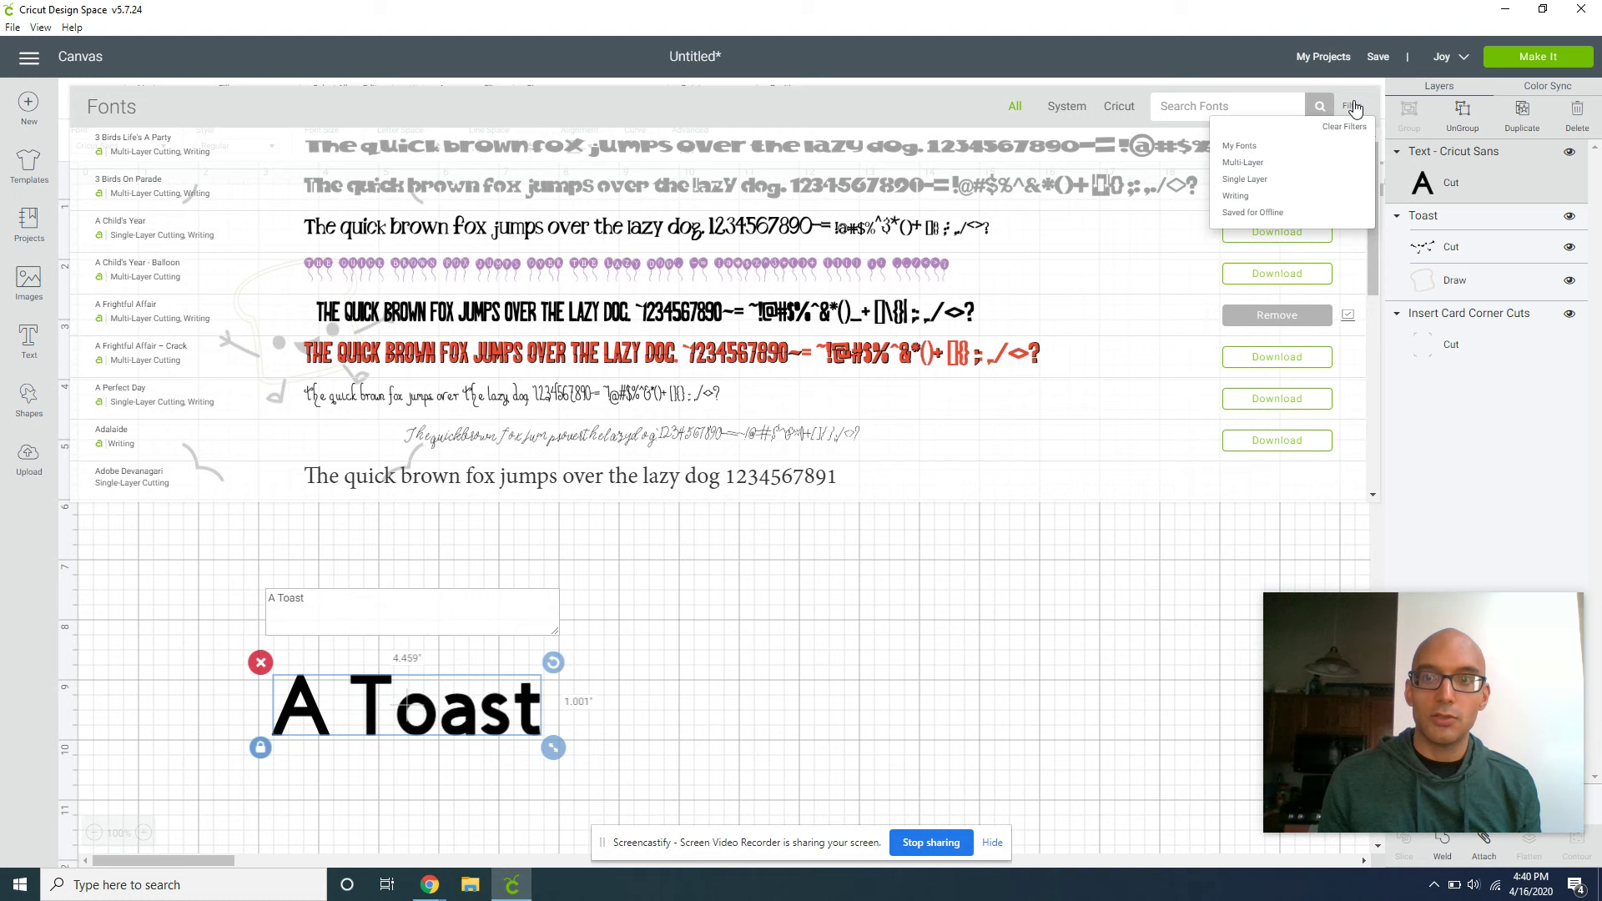
left_click(1238, 195)
scroll(258, 243, "down", 4)
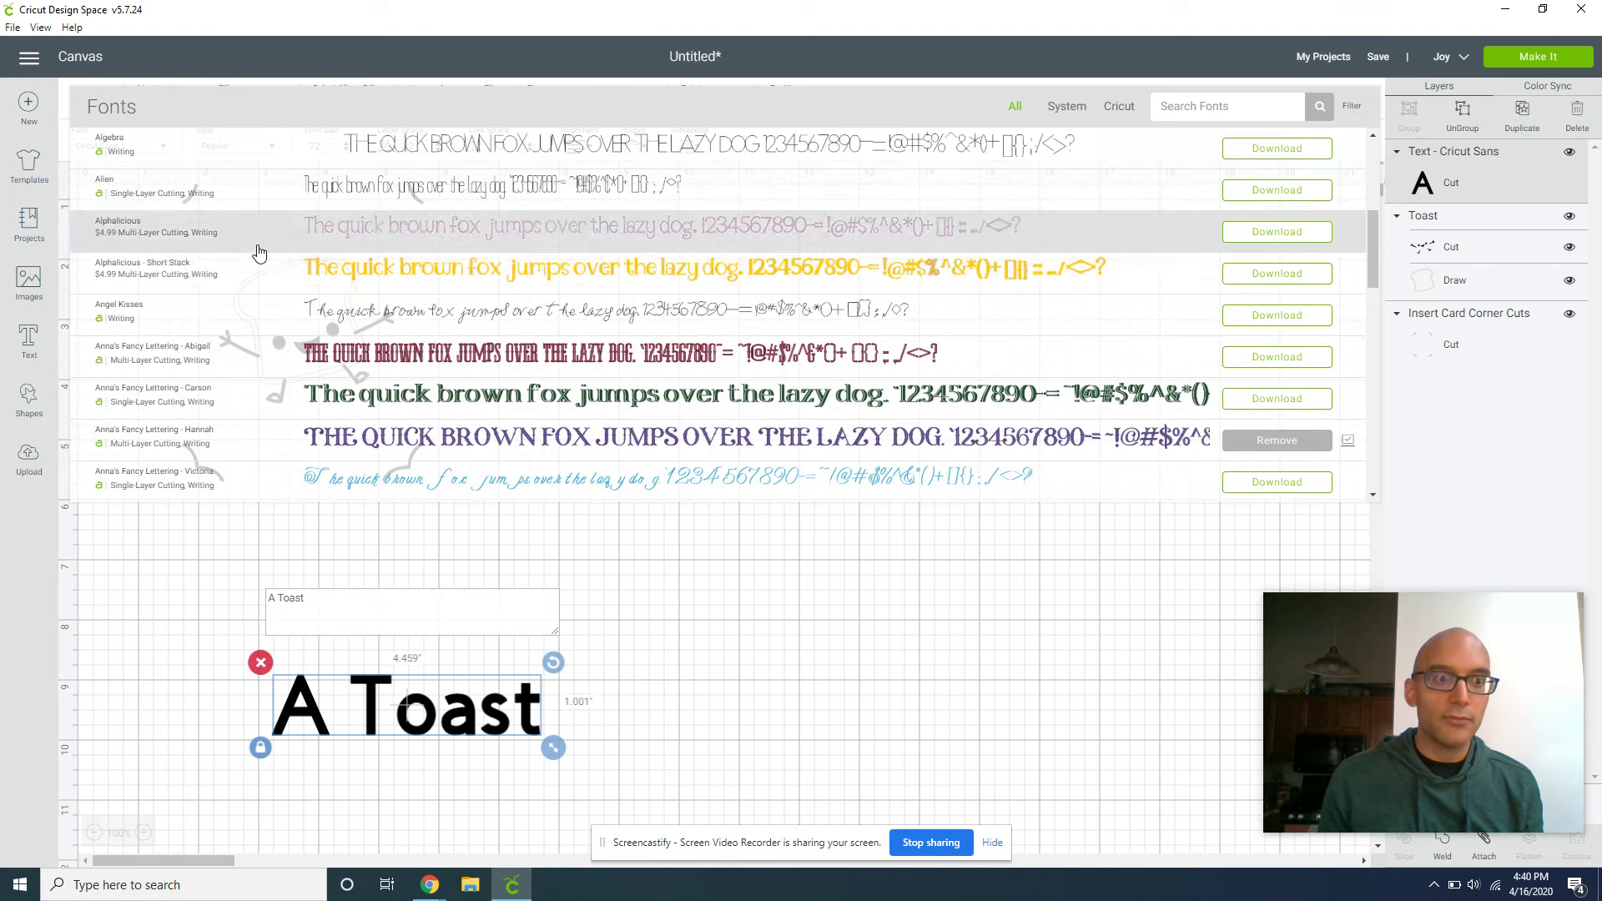
scroll(225, 262, "down", 2)
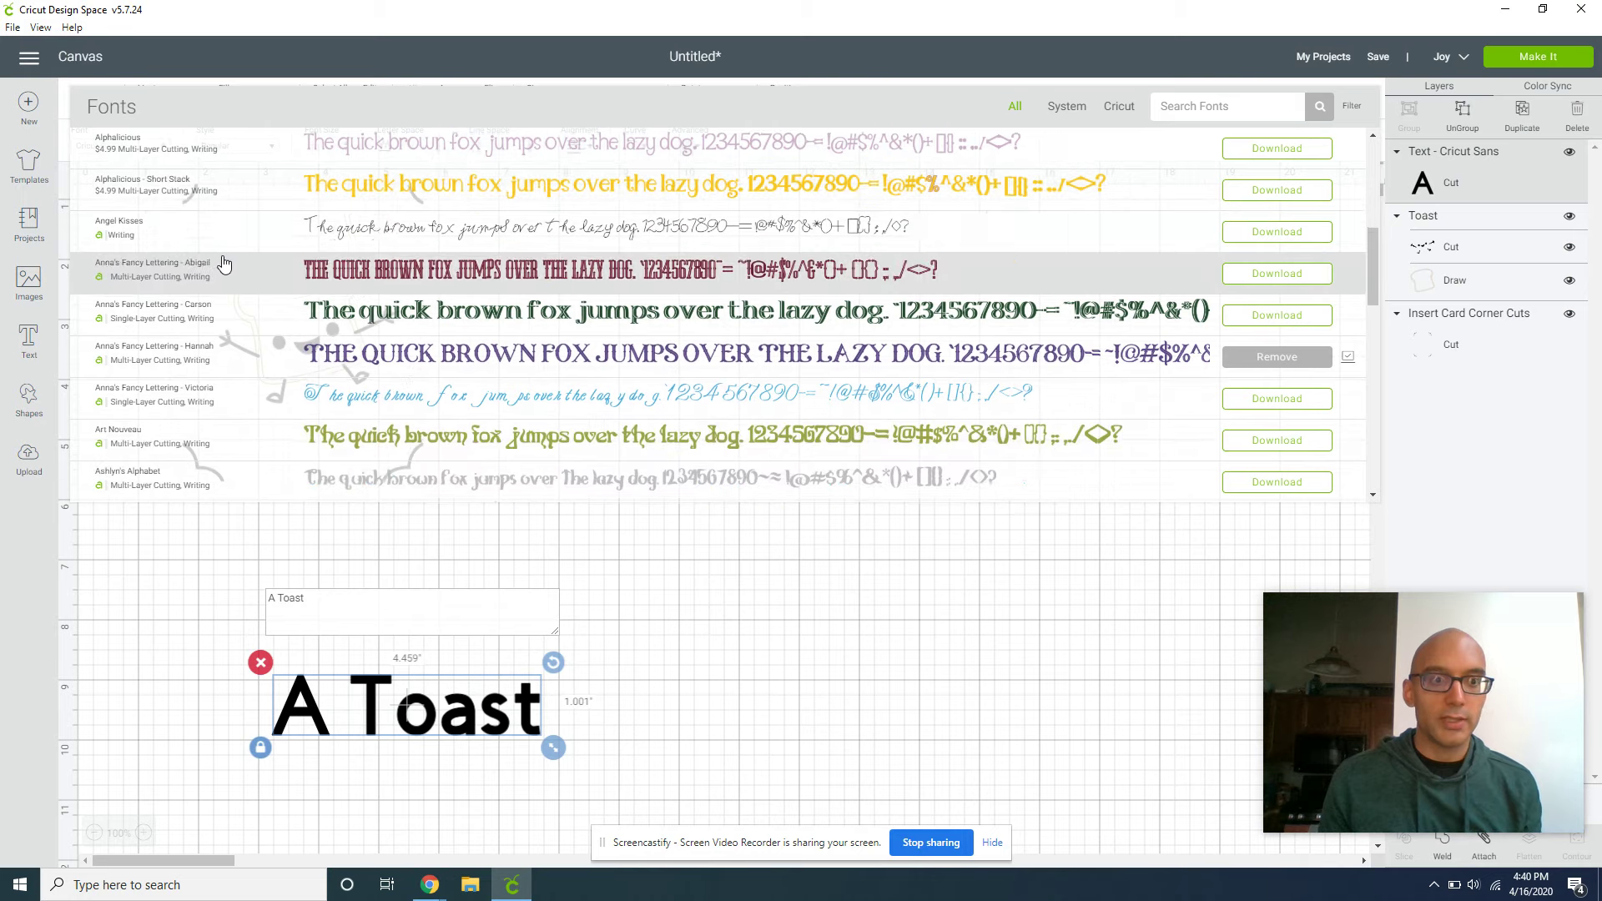
scroll(216, 256, "down", 4)
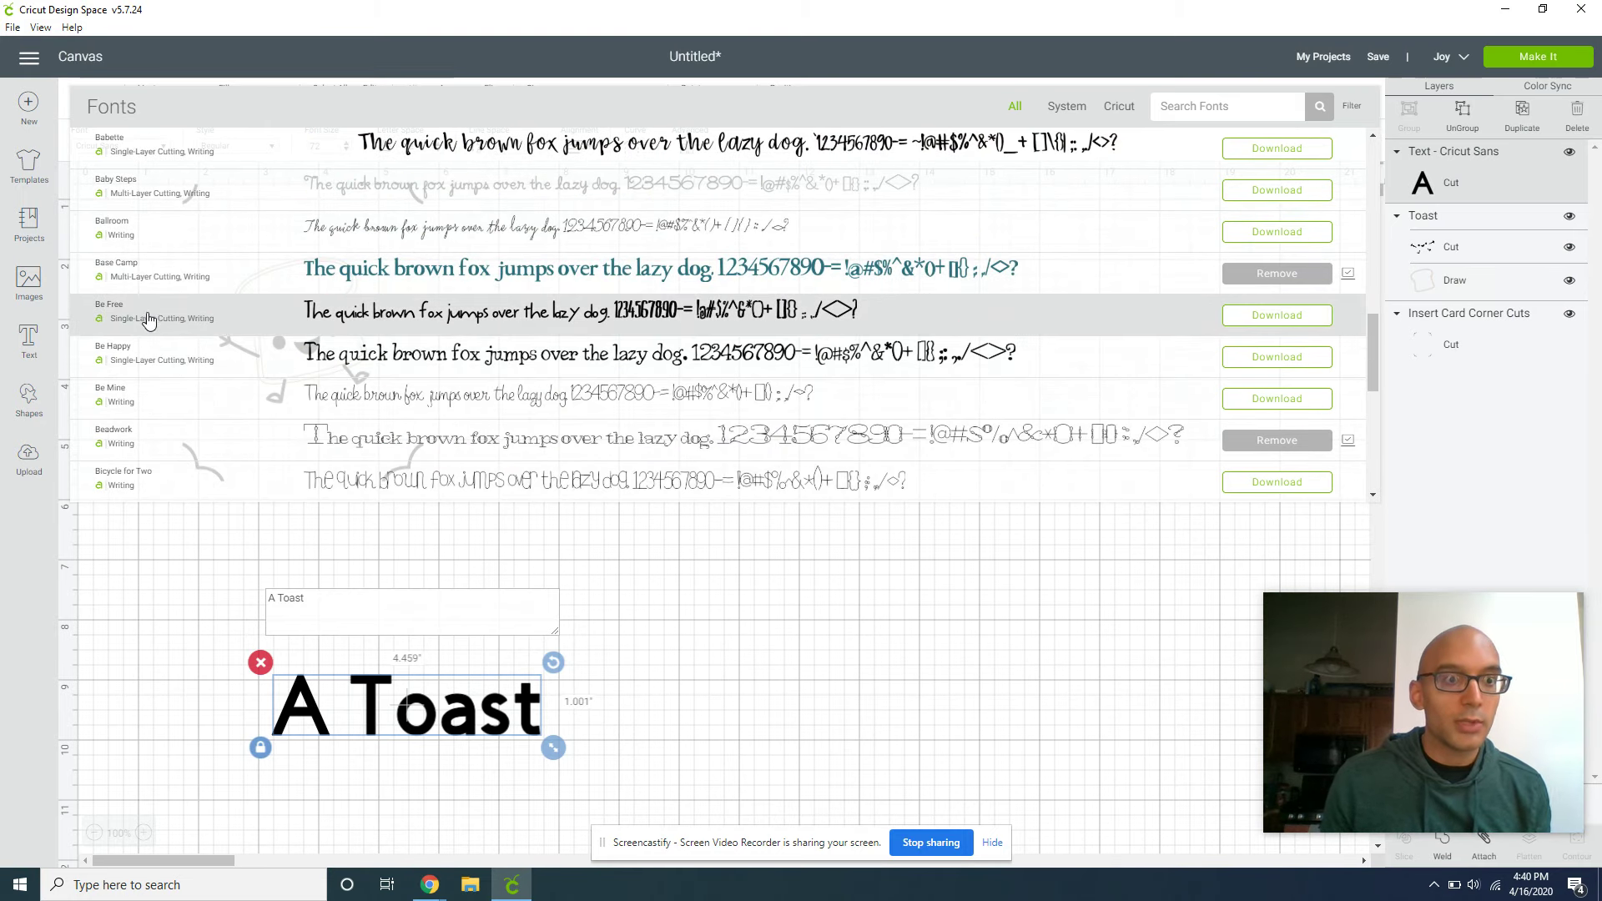
left_click(151, 324)
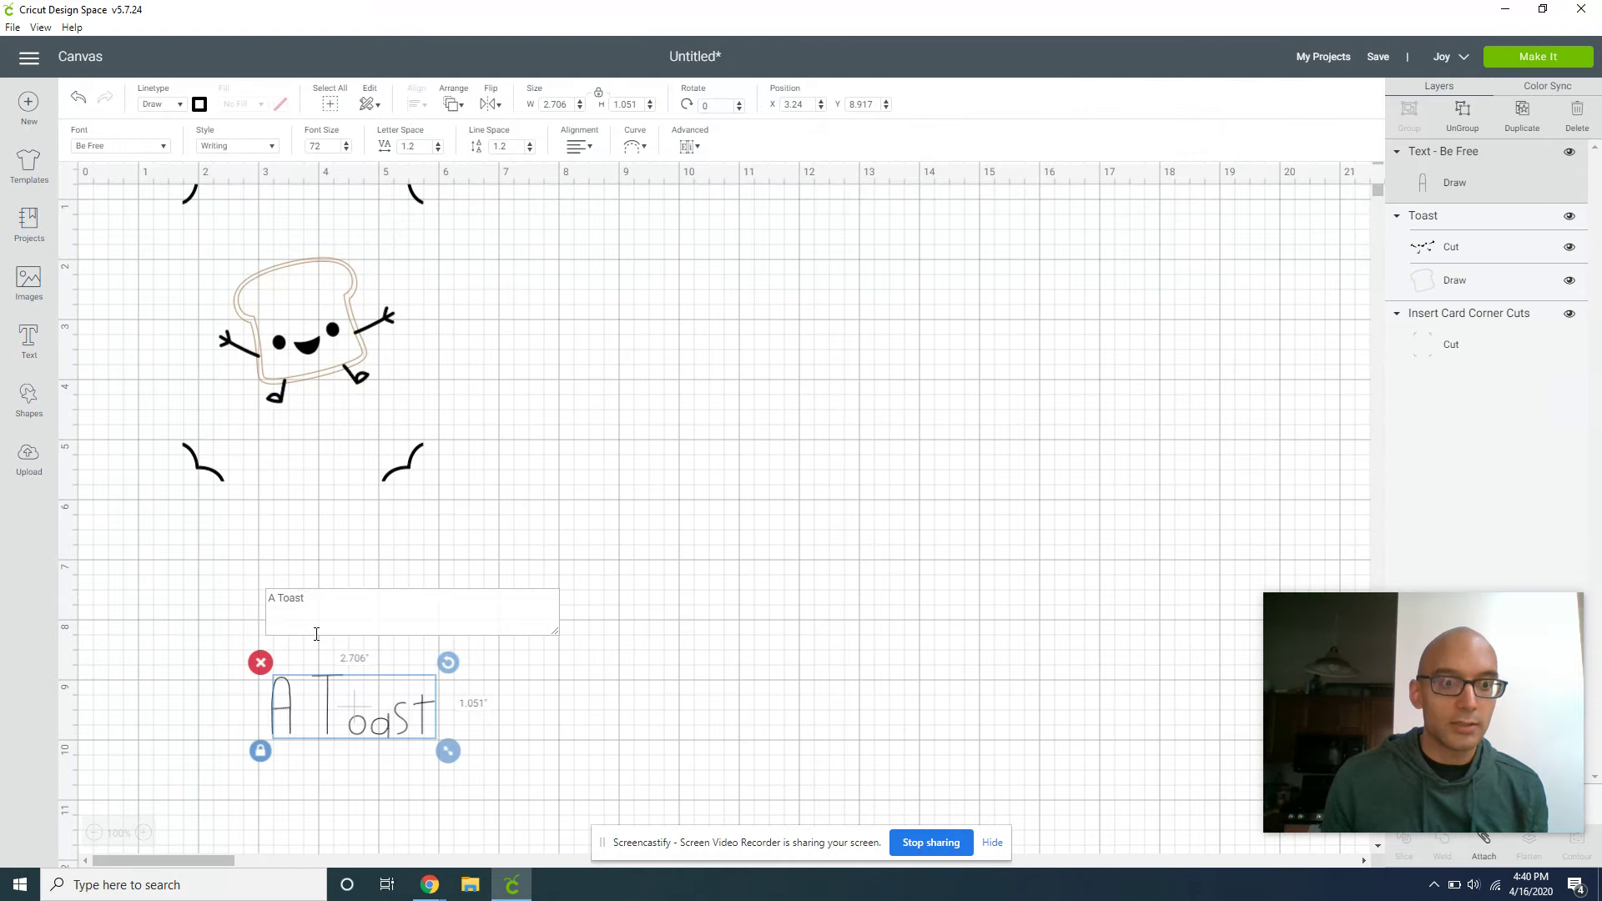
Move A Toast above the toast, shrink it, and place a duplicate off the card to the right
left_click(374, 741)
left_click_drag(367, 688, 338, 160)
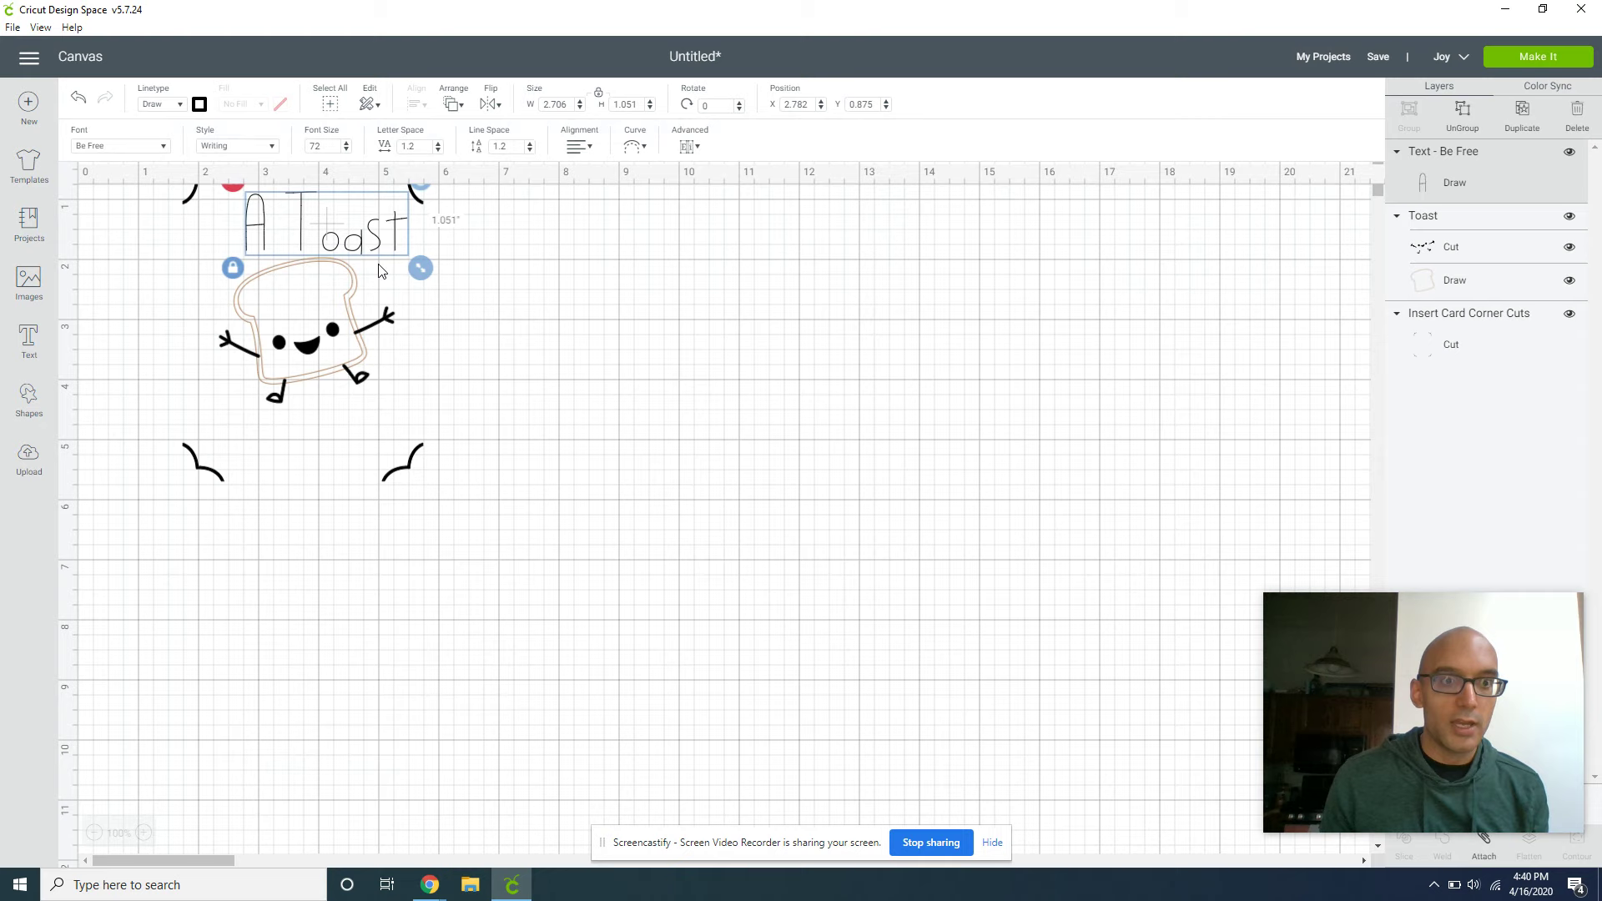
left_click_drag(423, 275, 315, 237)
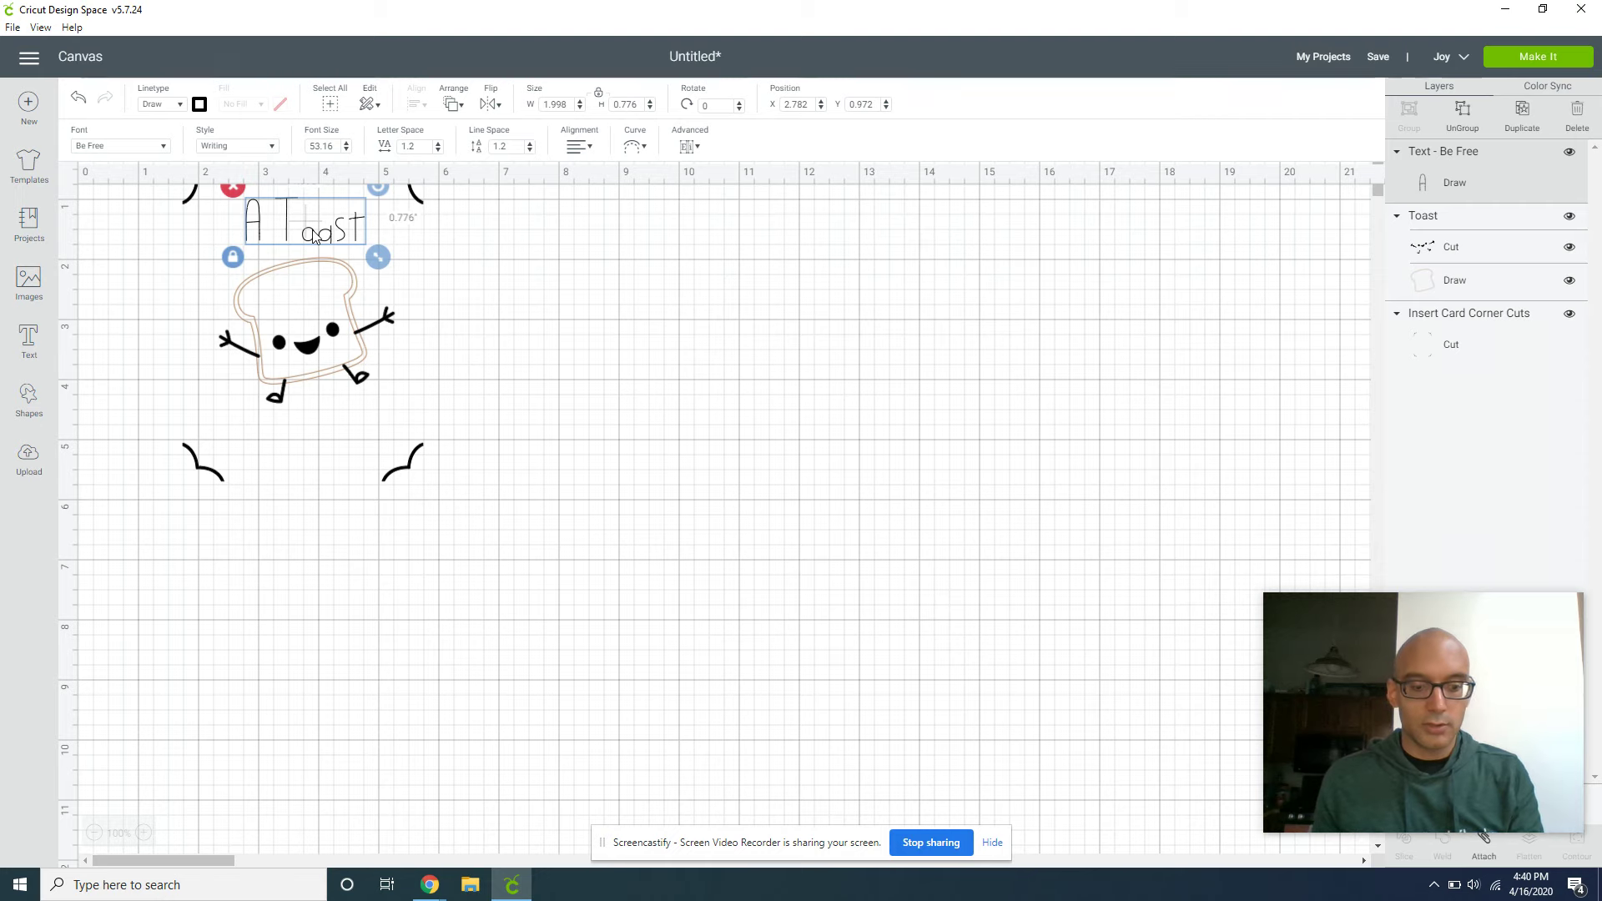
key("ctrl+d")
mouse_move(377, 280)
left_mouse_down()
mouse_move(469, 295)
mouse_move(548, 339)
mouse_move(384, 291)
left_mouse_up()
left_click(404, 278)
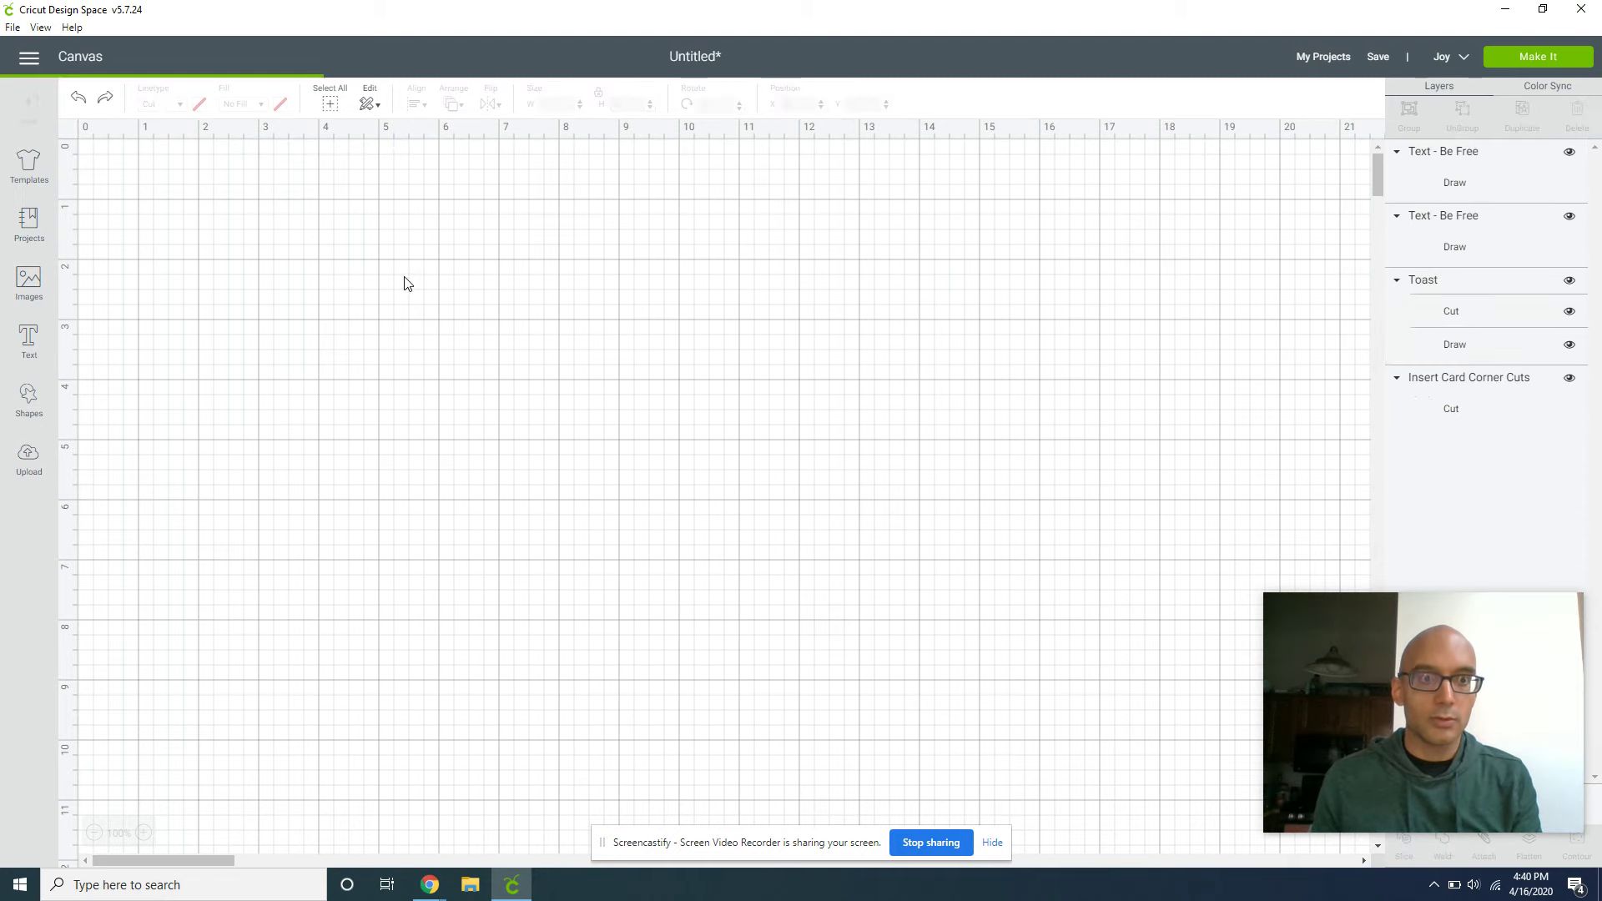
left_click(397, 271)
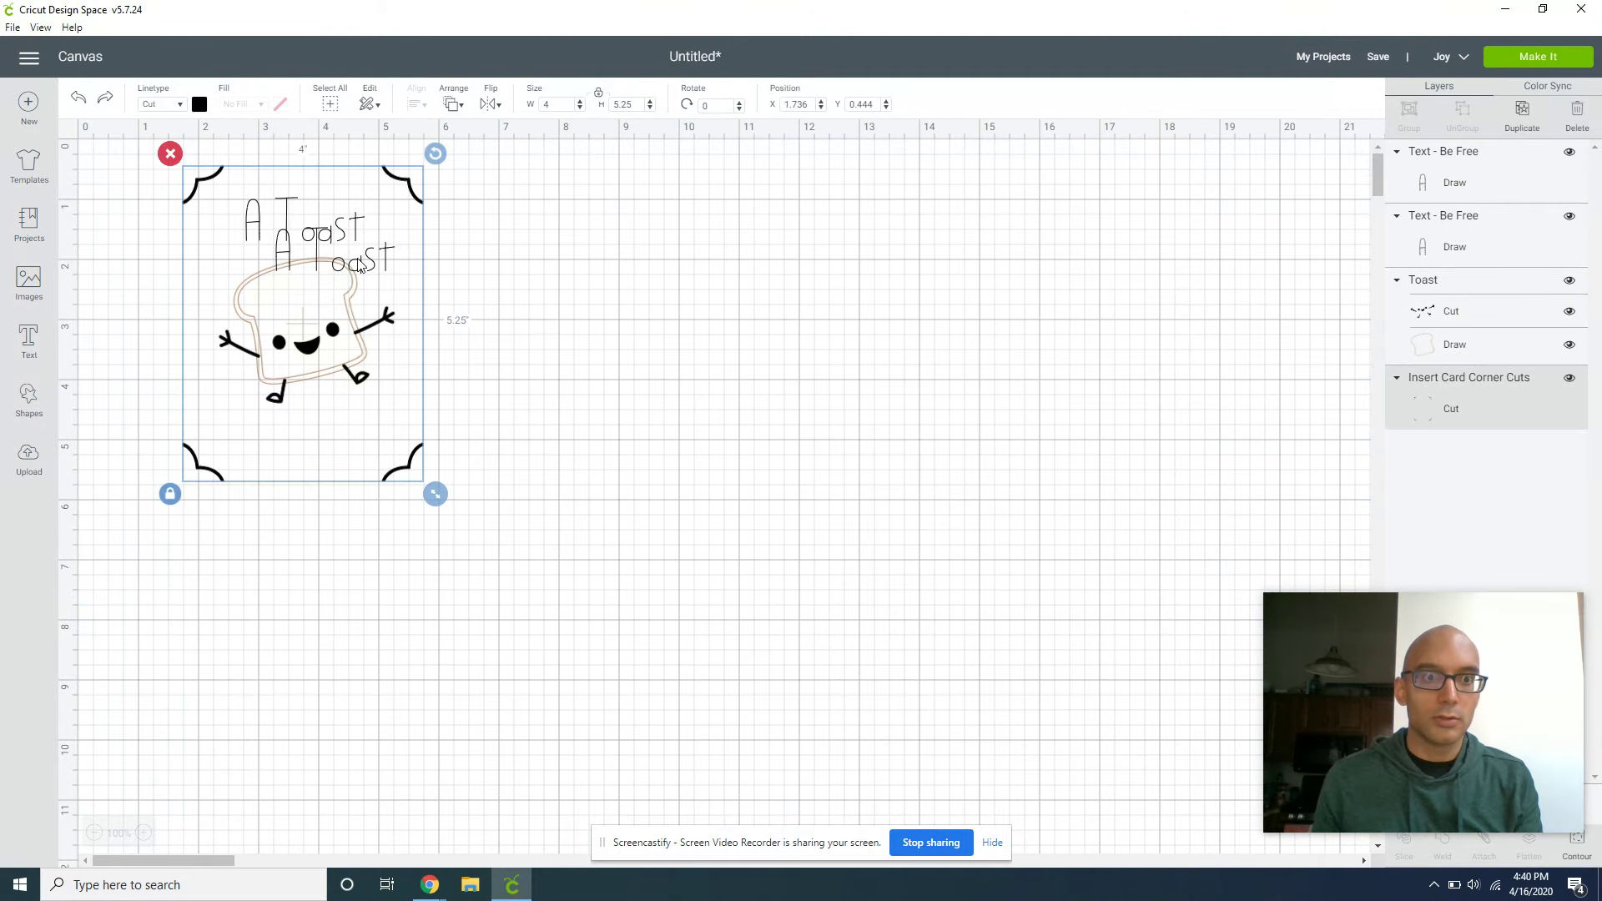
left_click_drag(361, 267, 583, 310)
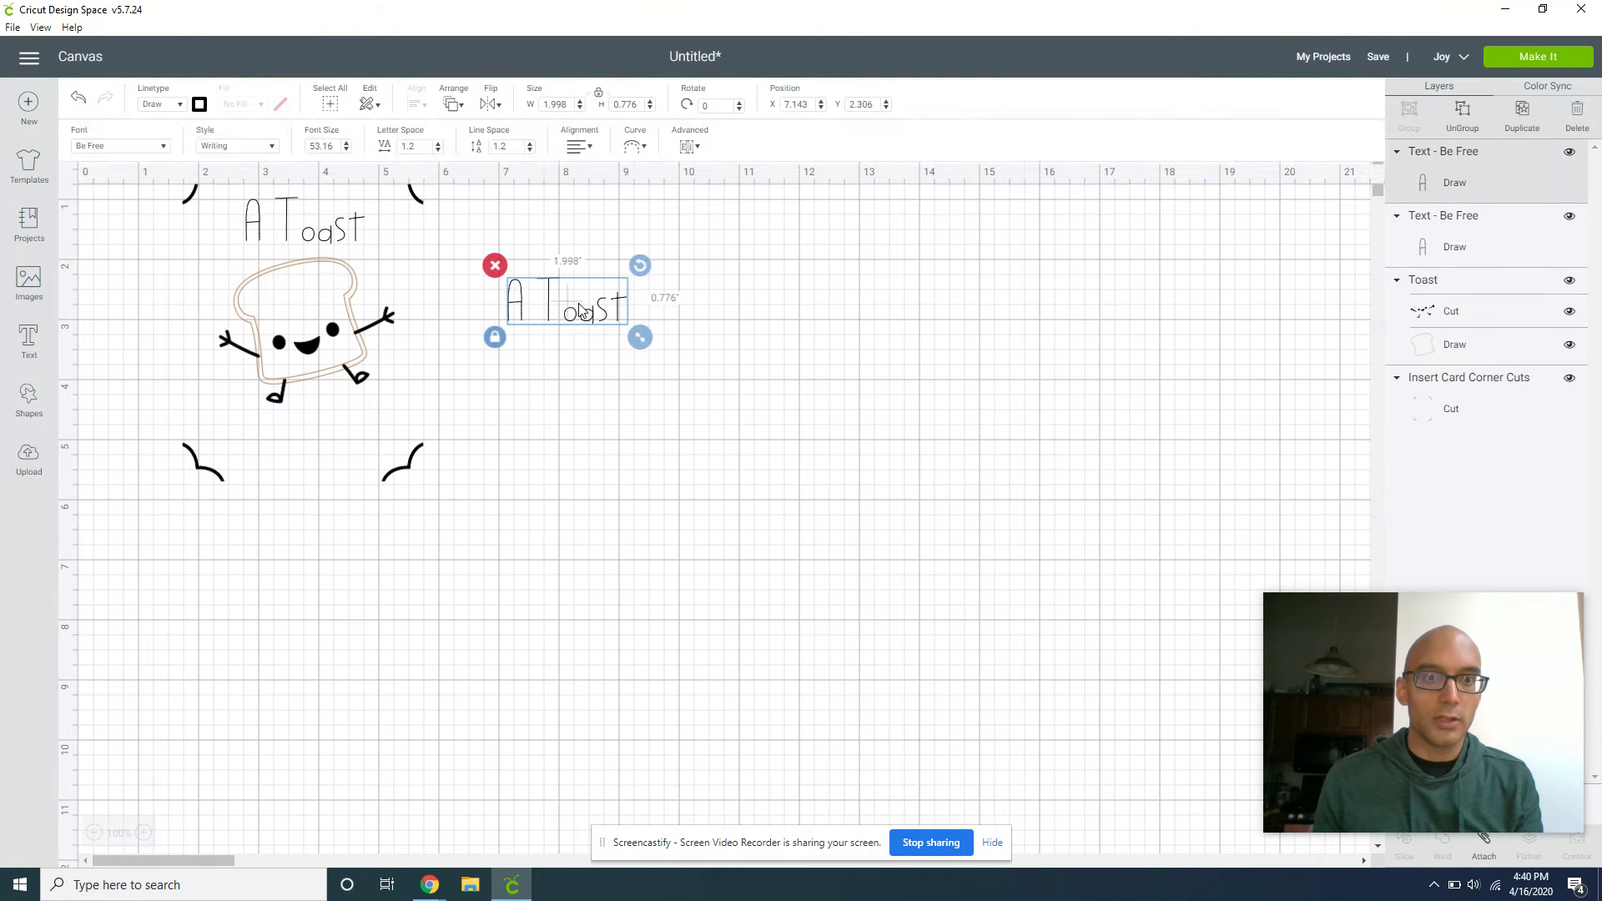
Change the copy to 'To Your Birthday' on two center-aligned lines
double_click(582, 310)
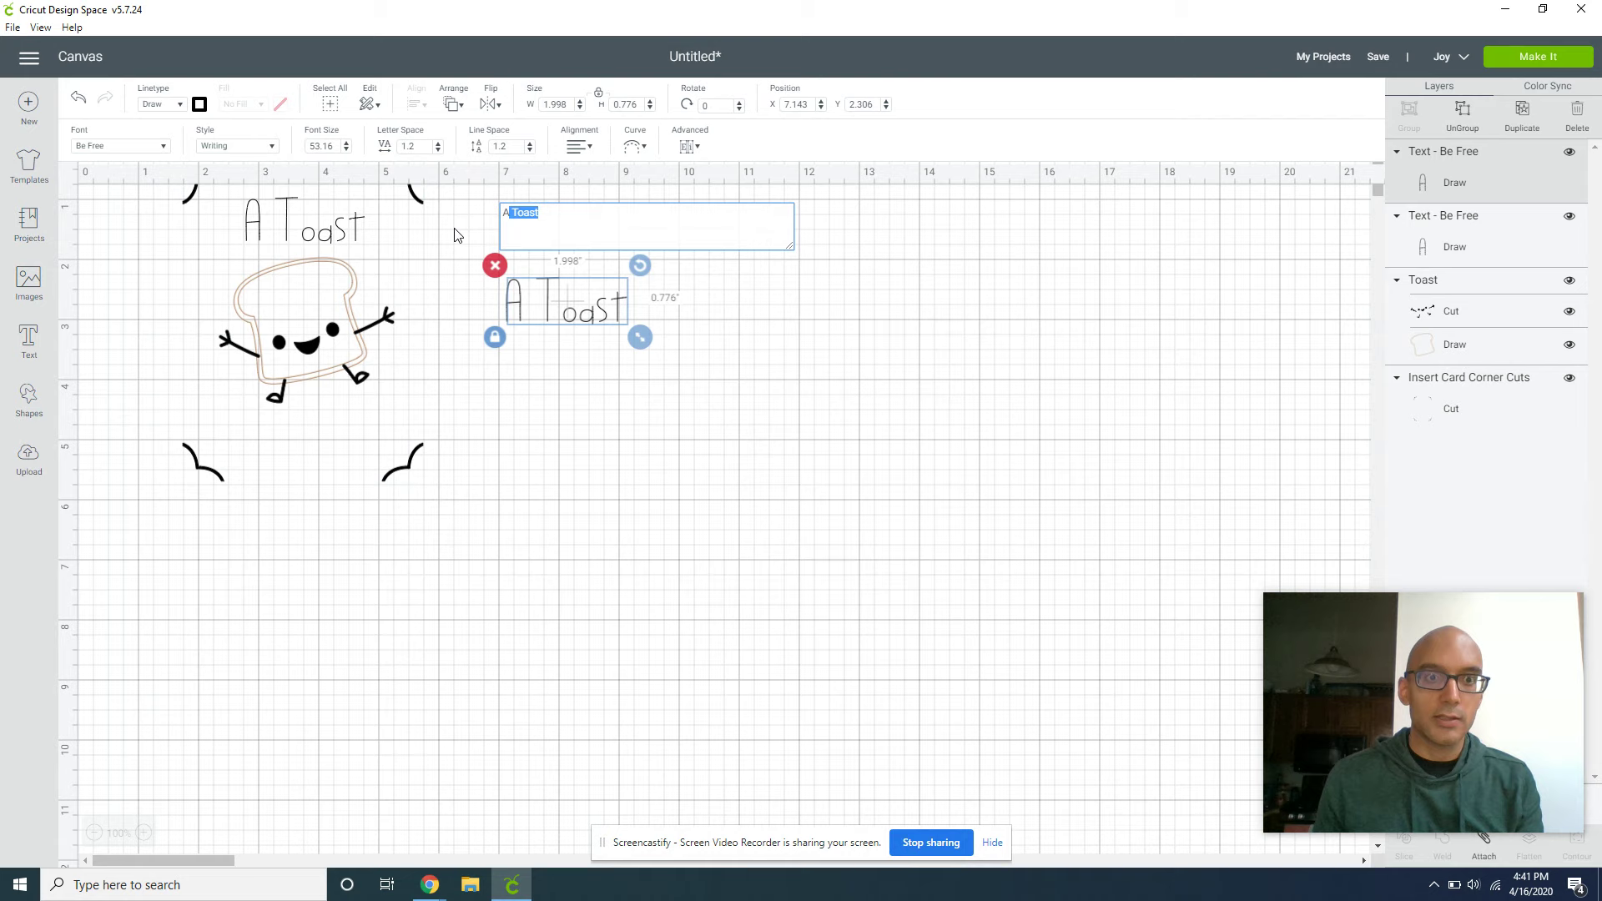
key("ctrl+a")
key("BackSpace")
type("T")
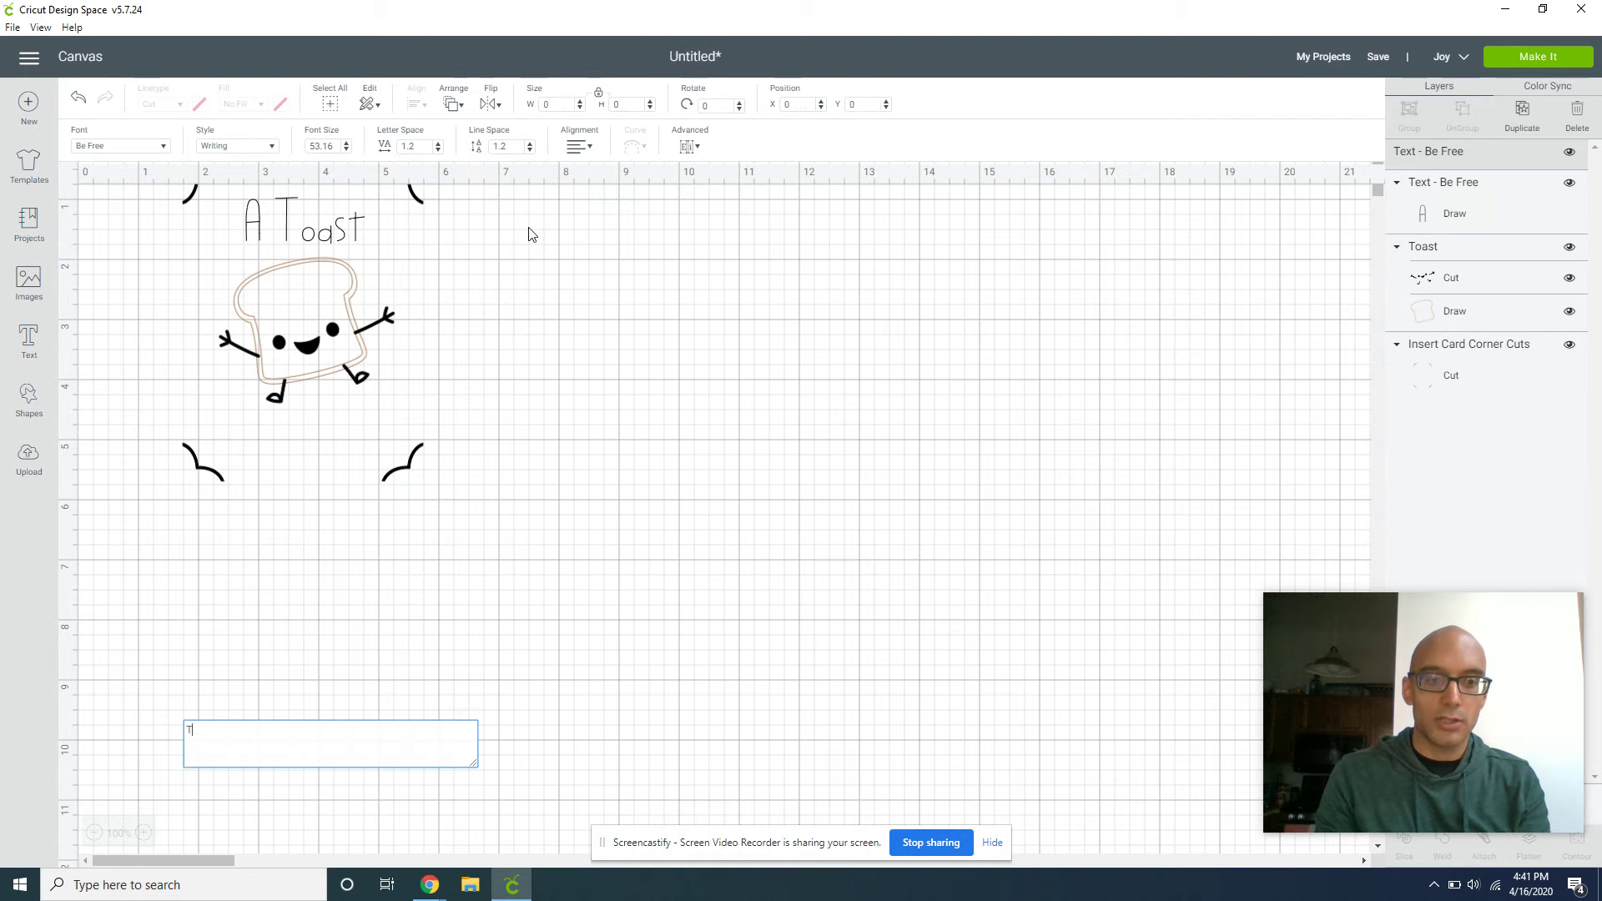
type("o Your Bit")
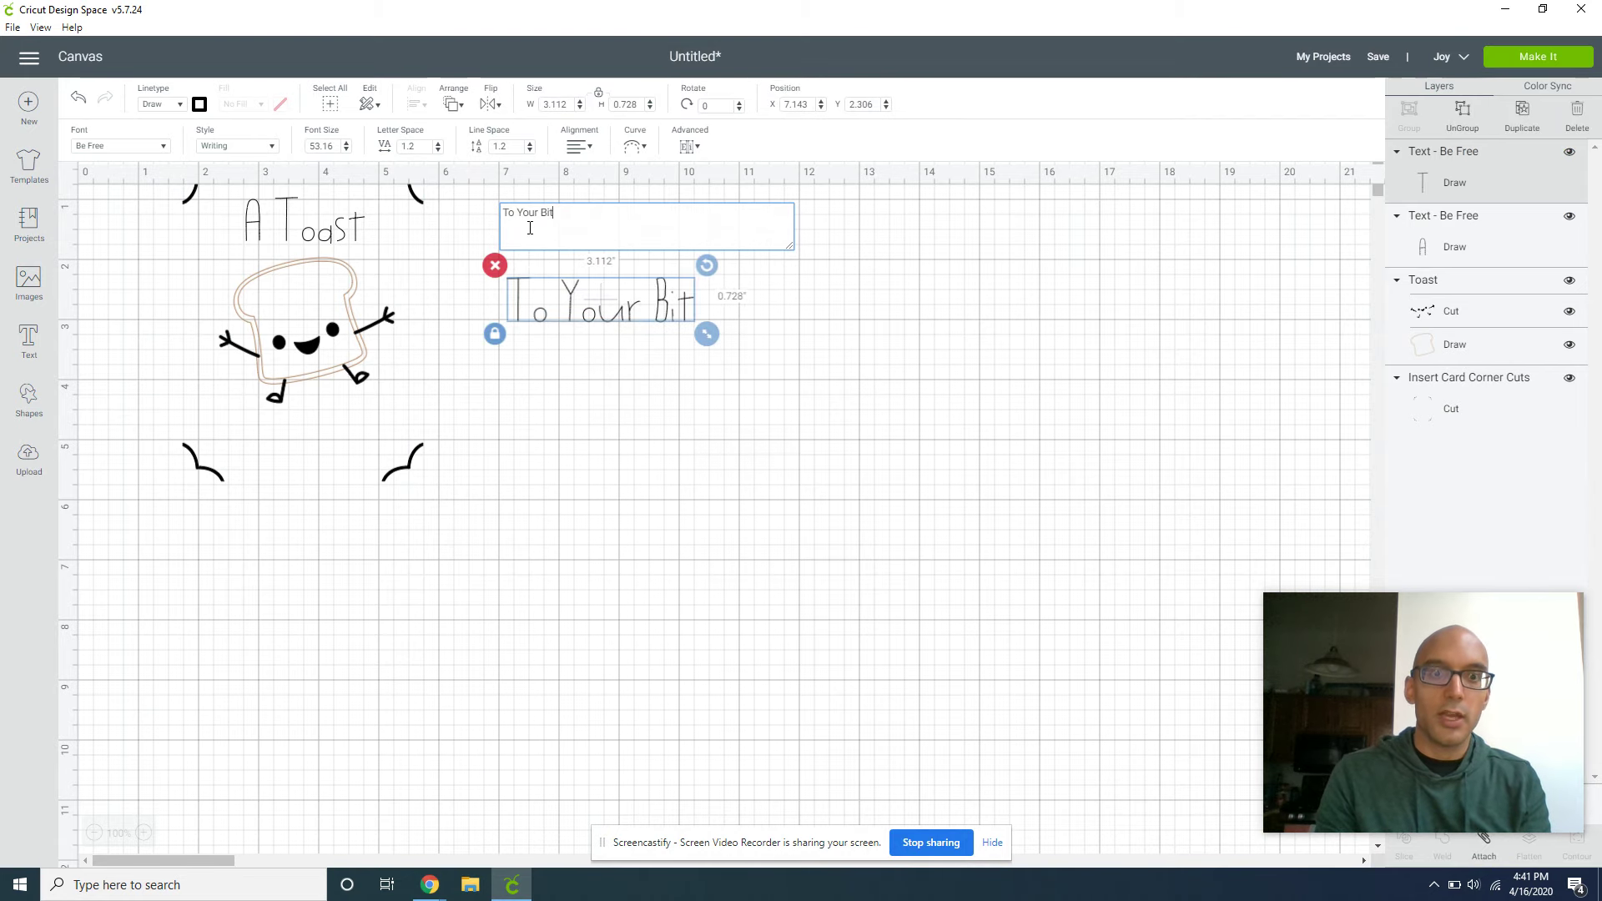
key("BackSpace")
type("rthday")
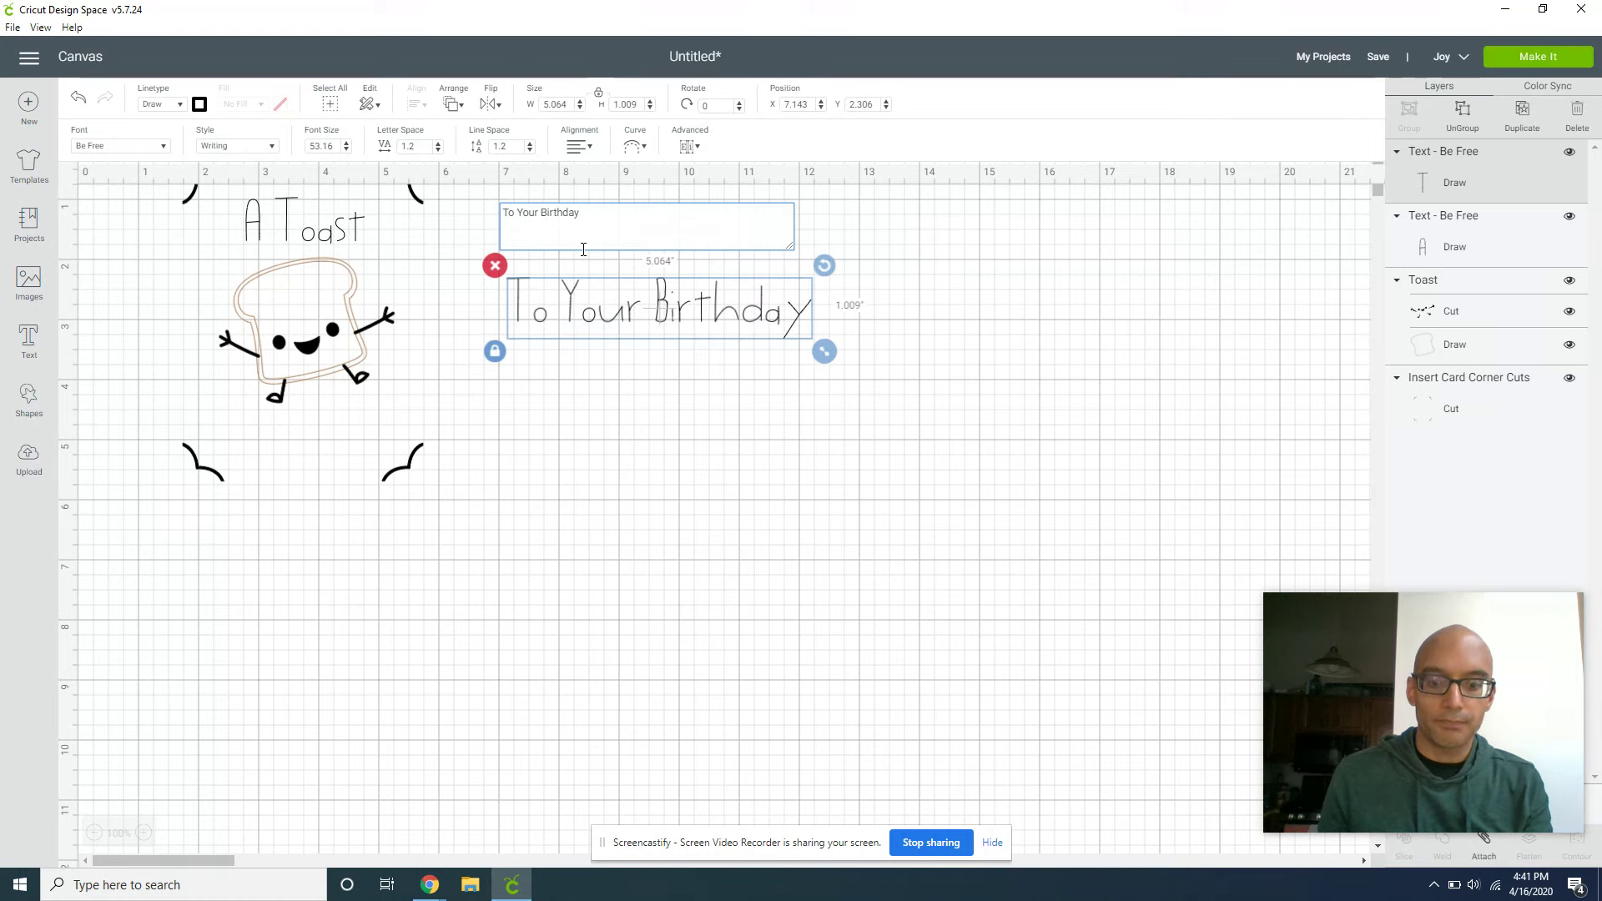
key("Return")
left_click(578, 147)
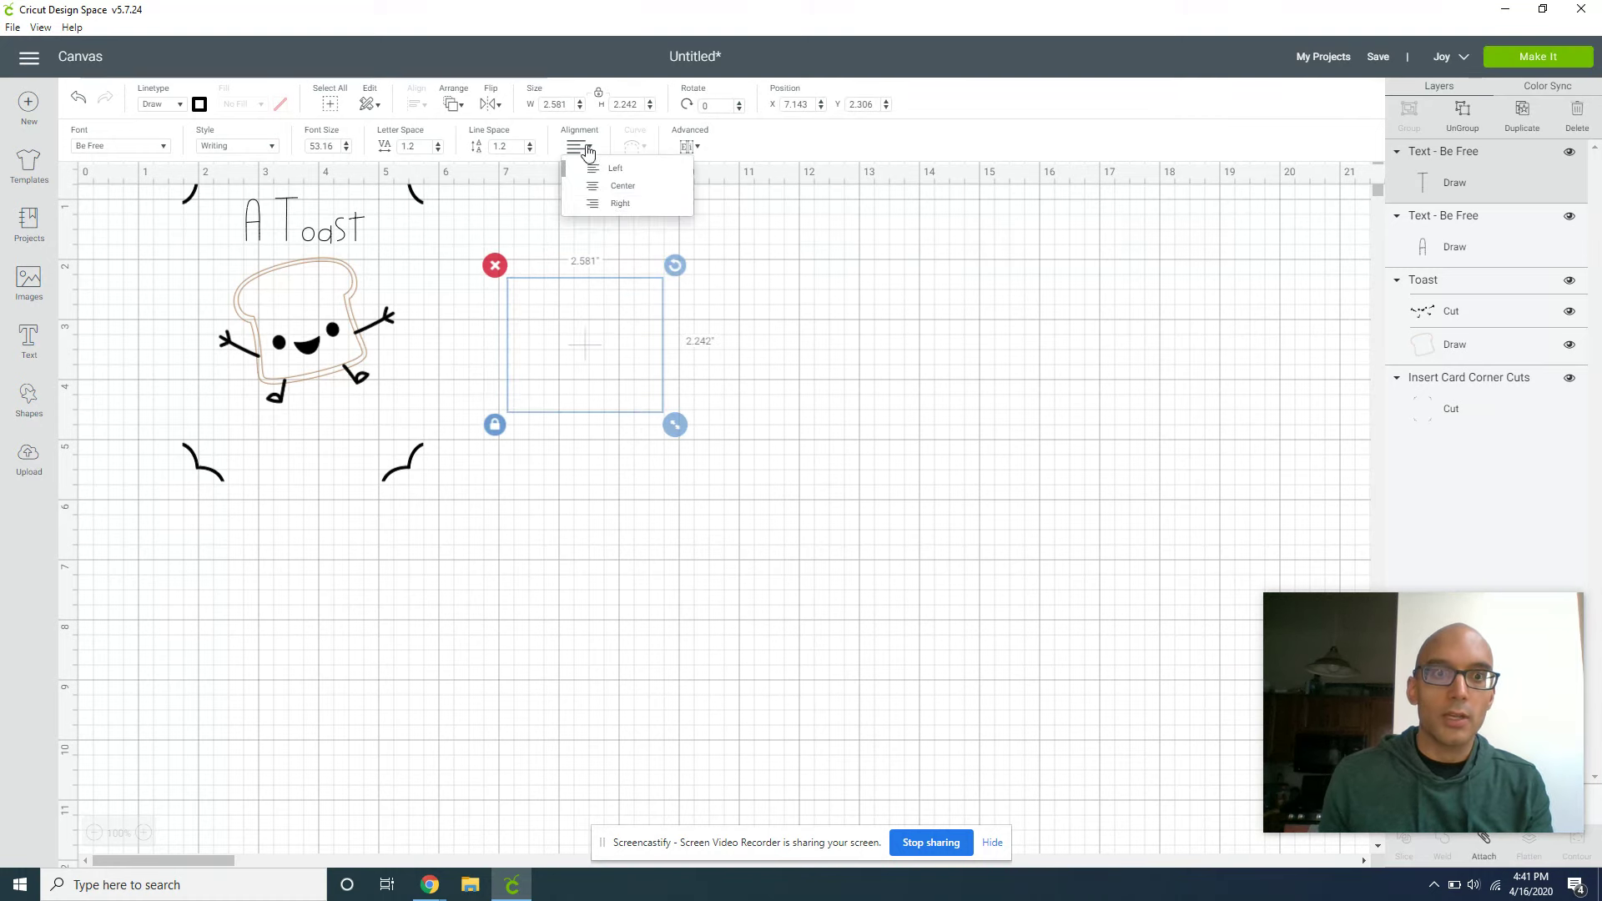
left_click(609, 200)
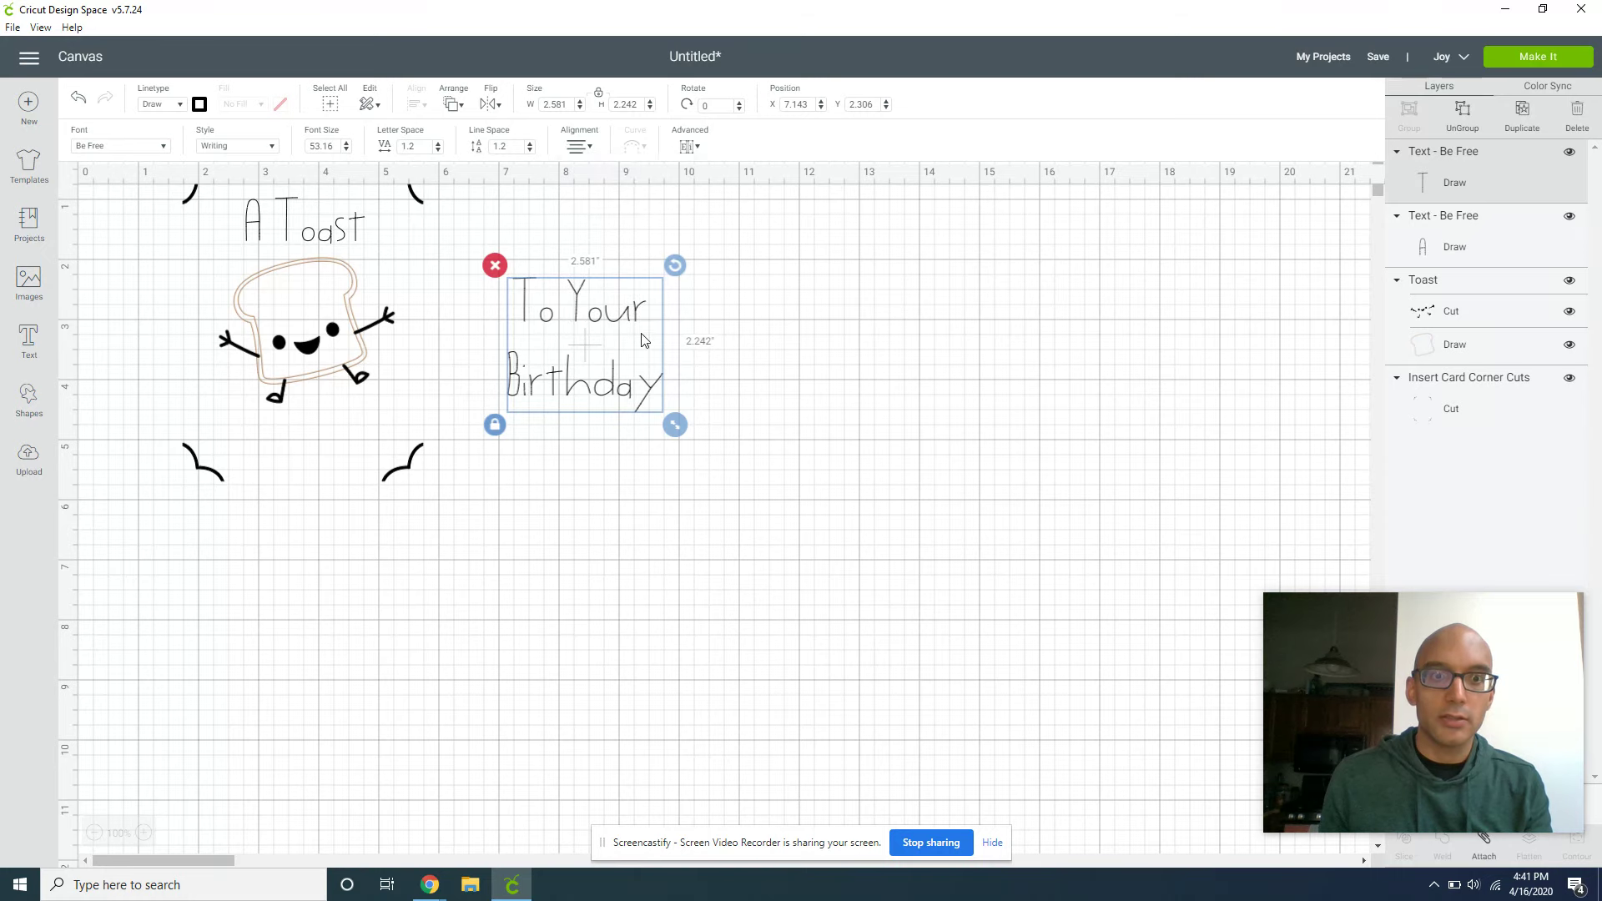
Shrink the To Your Birthday text and place it below the toast on the card
left_click(672, 505)
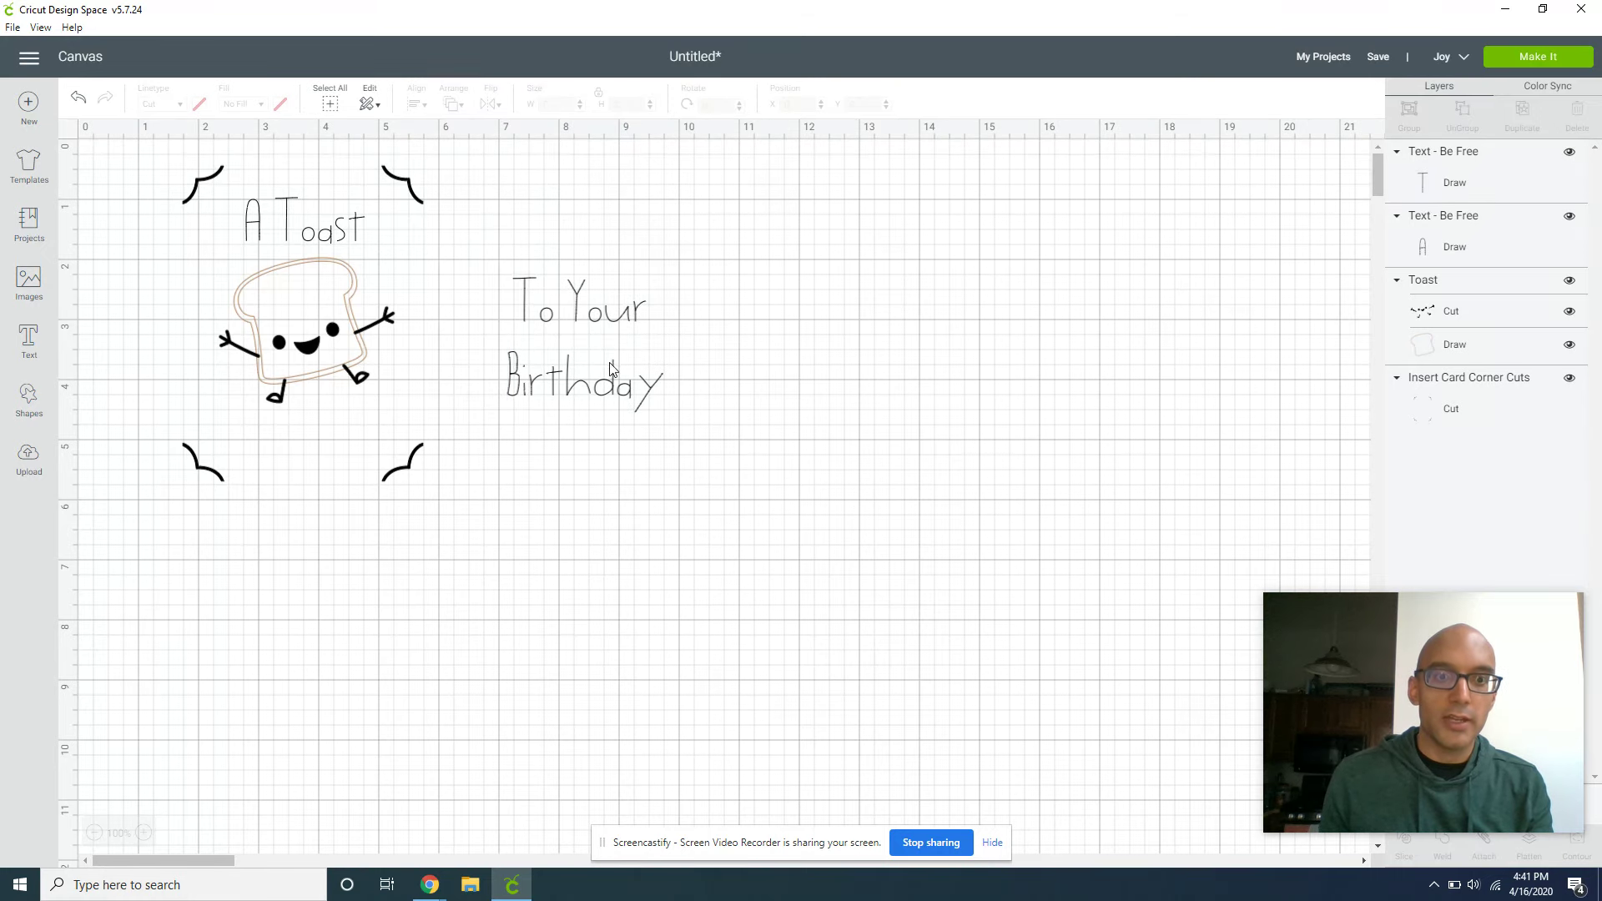
left_click(622, 401)
left_click_drag(679, 433, 634, 389)
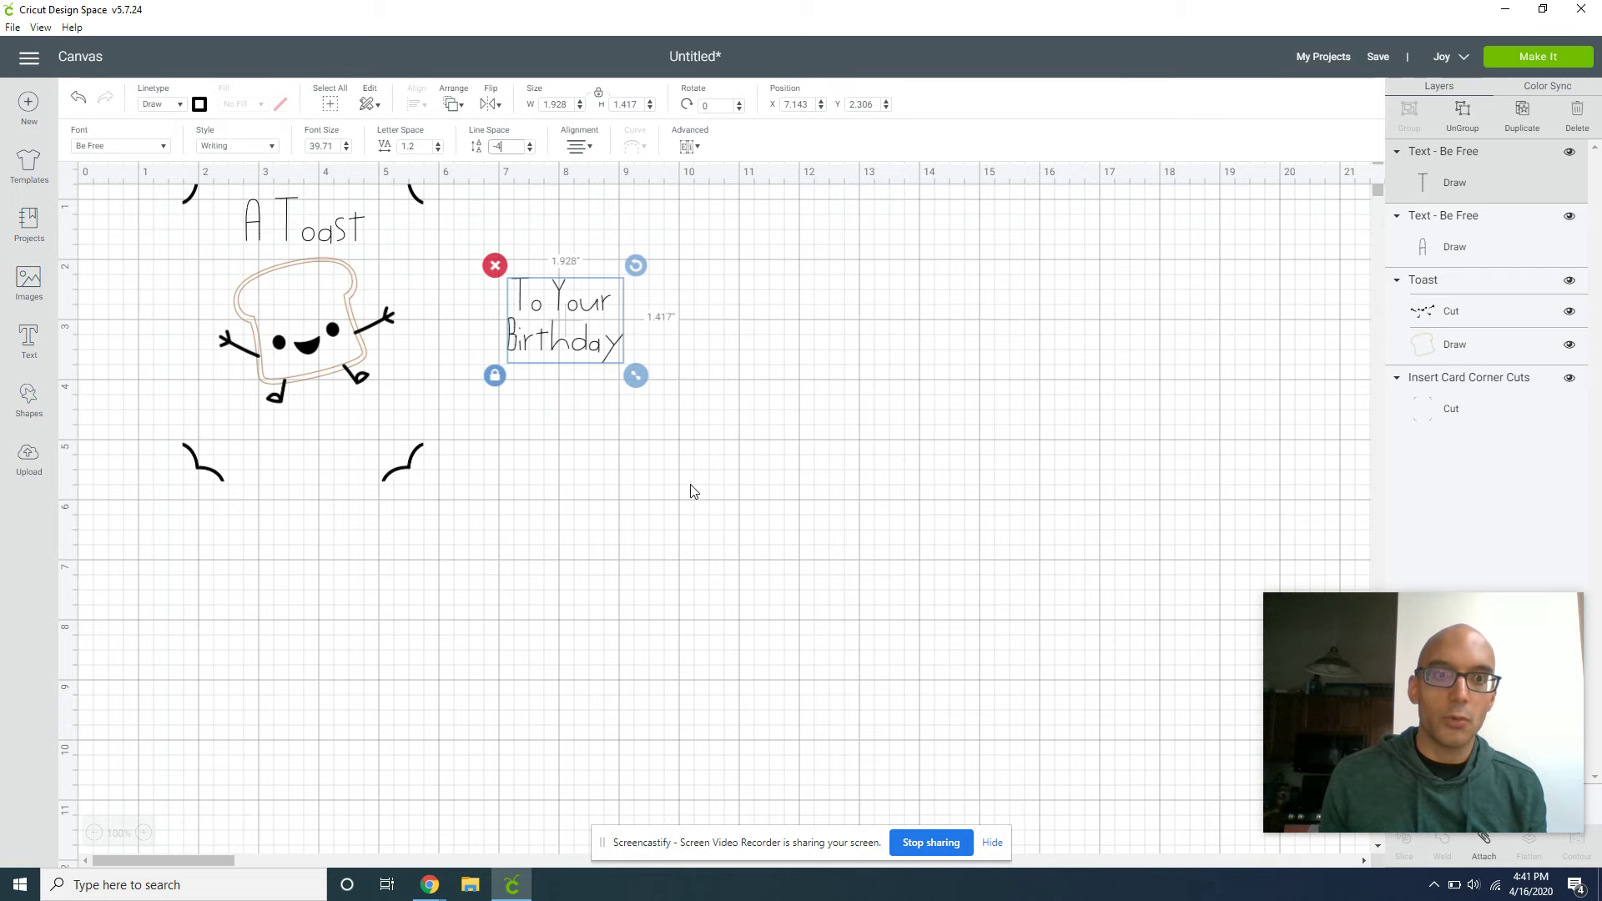
left_click(513, 236)
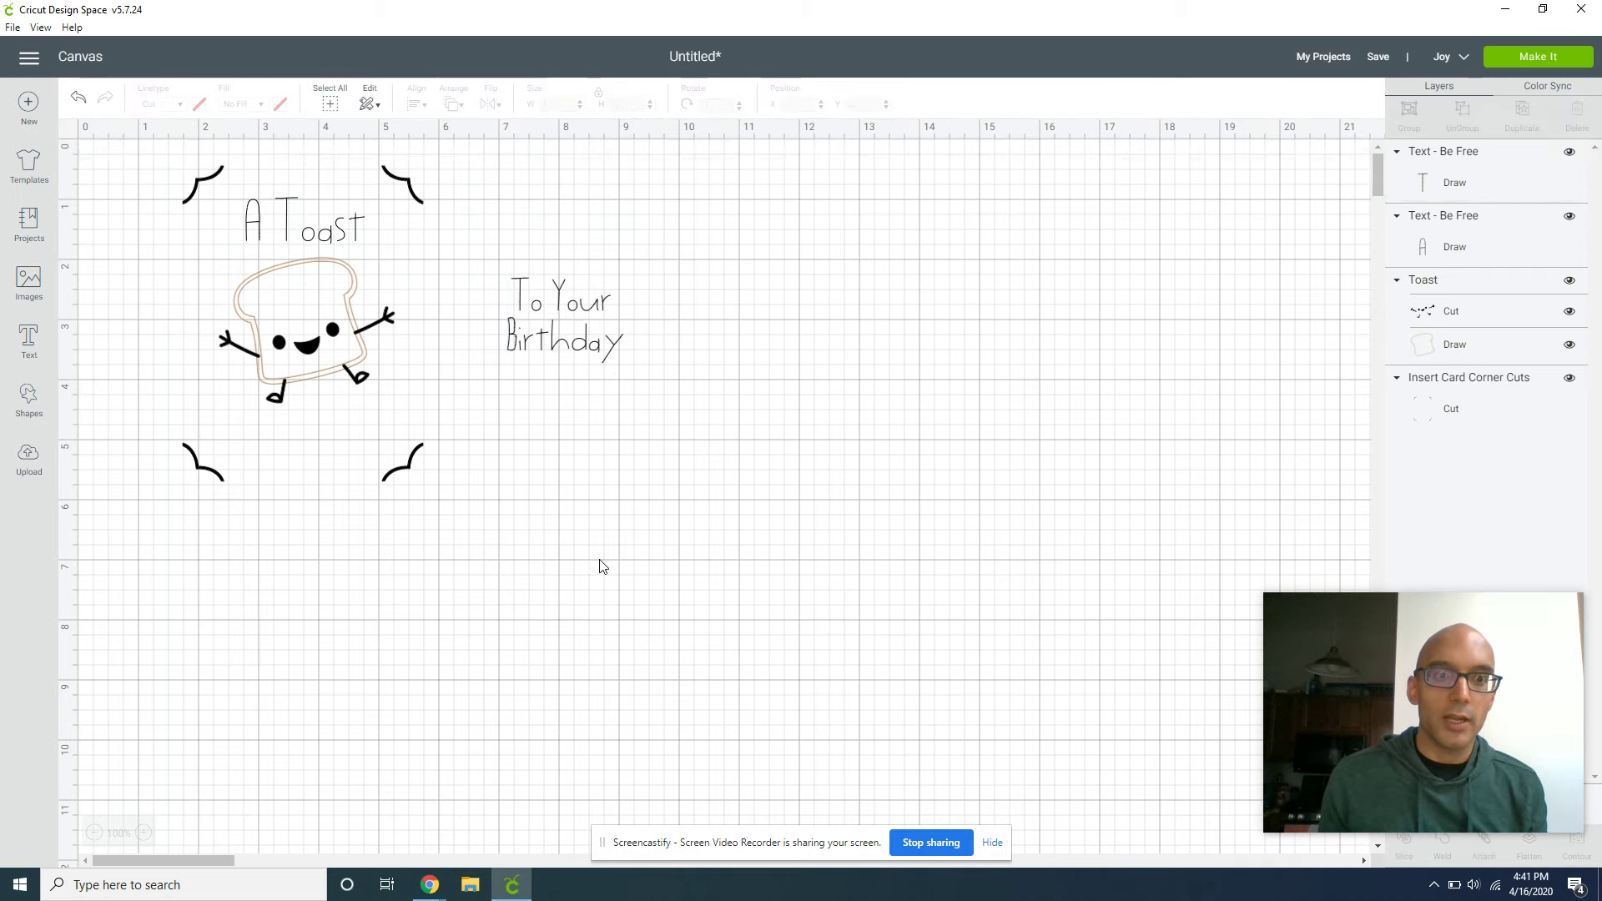
left_click(570, 359)
left_click(575, 359)
left_click(554, 359)
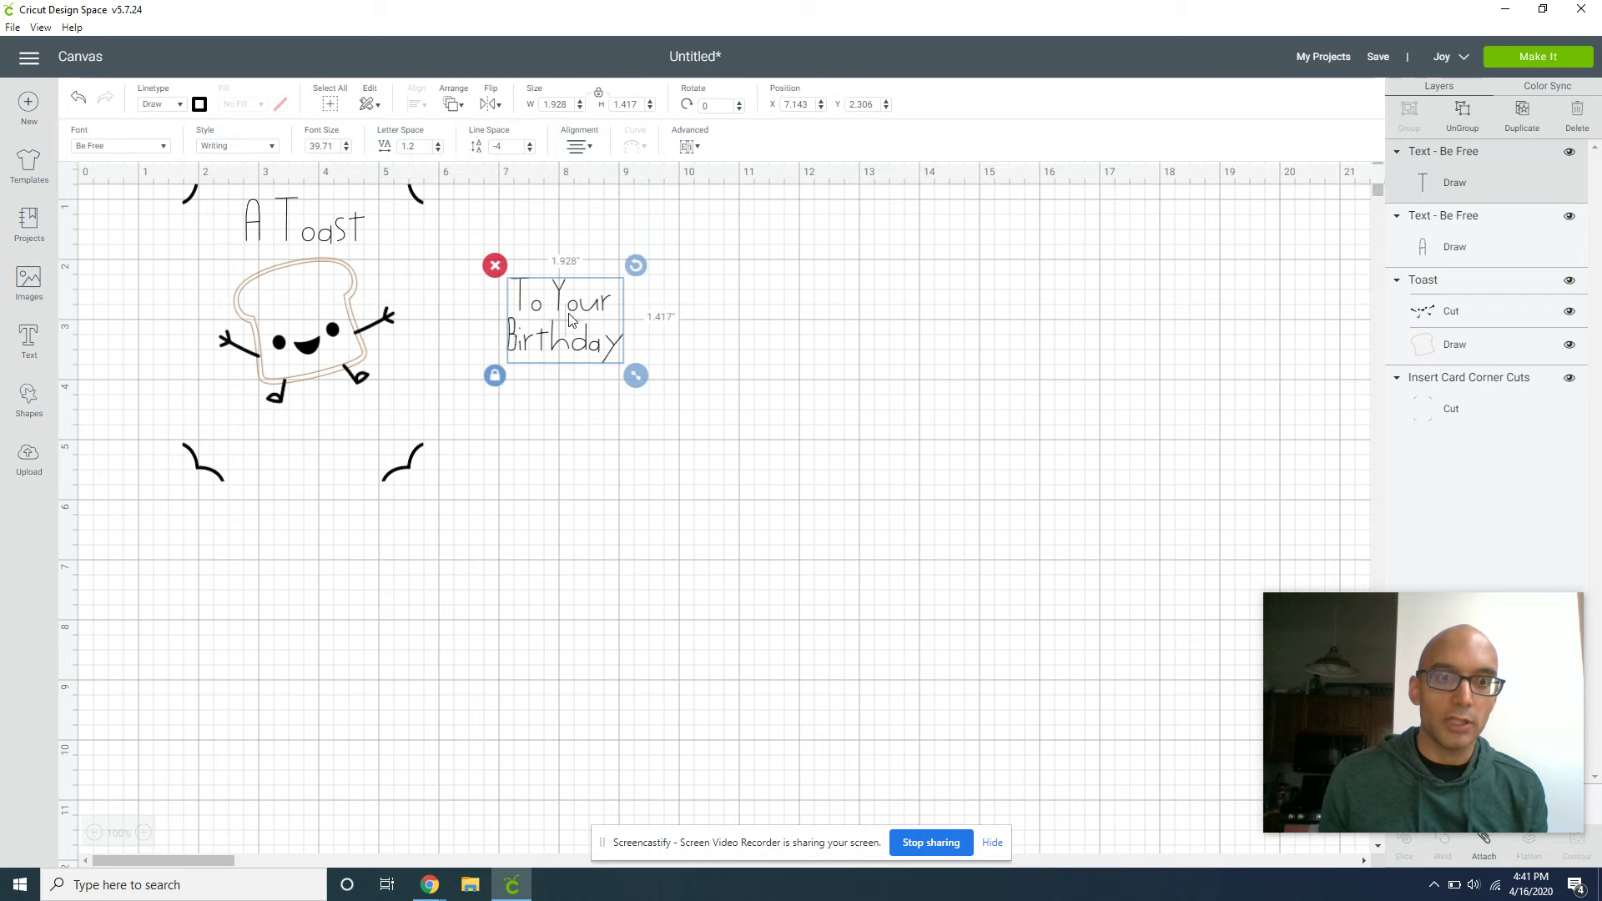
left_click(570, 319)
left_click_drag(577, 325, 337, 443)
Shrink the toast image slightly and nudge the To Your Birthday text up
left_click(367, 575)
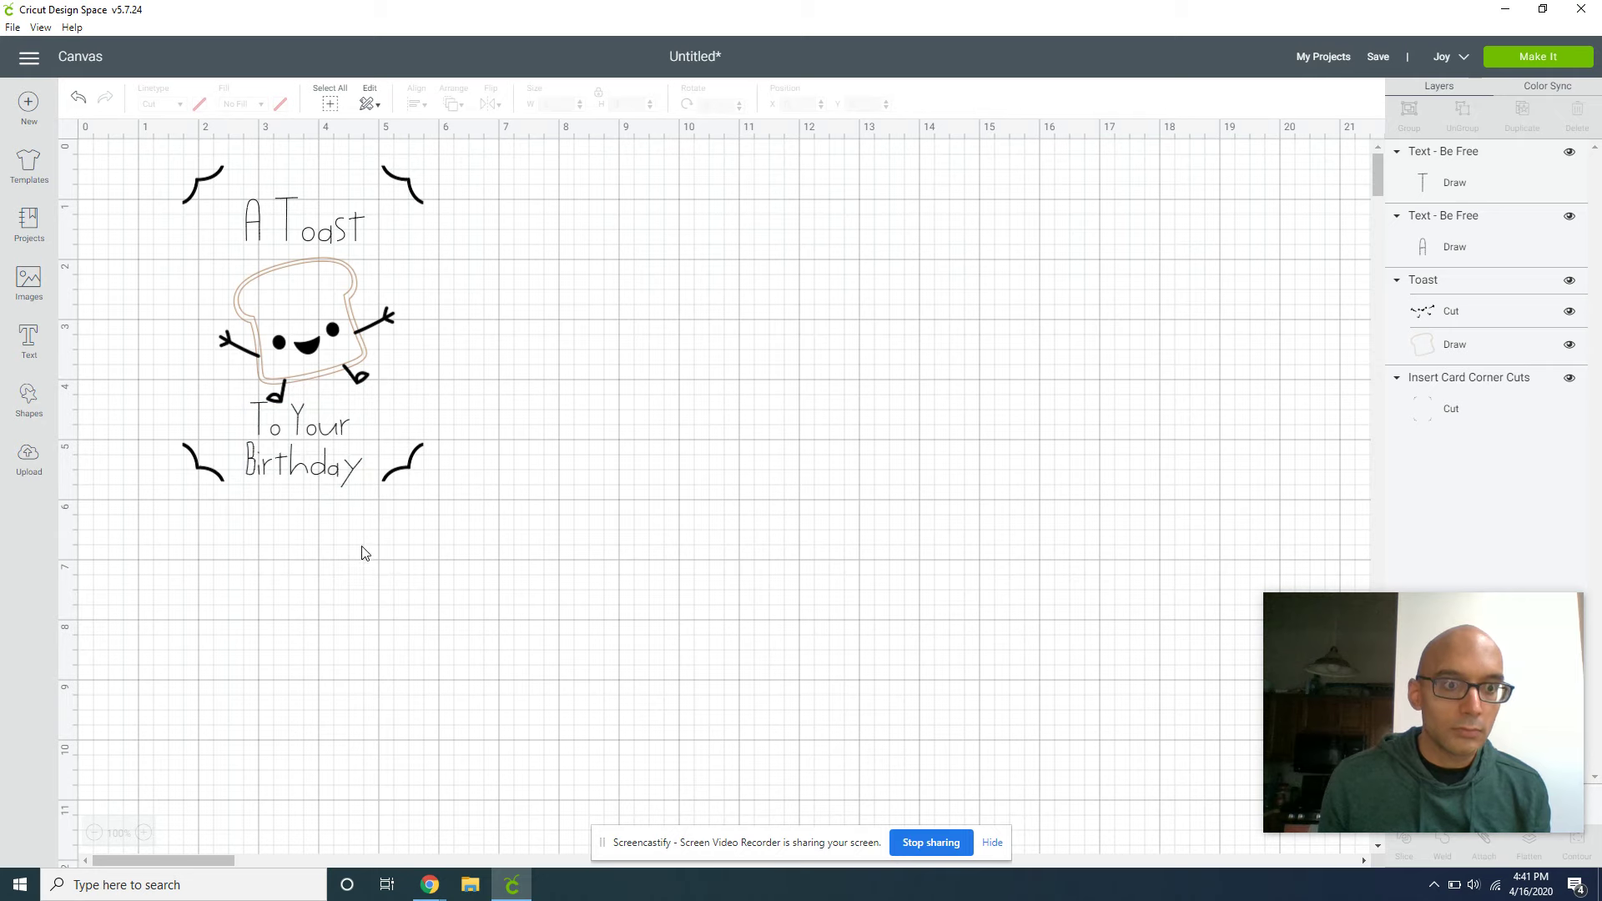
left_click(342, 472)
left_click(313, 332)
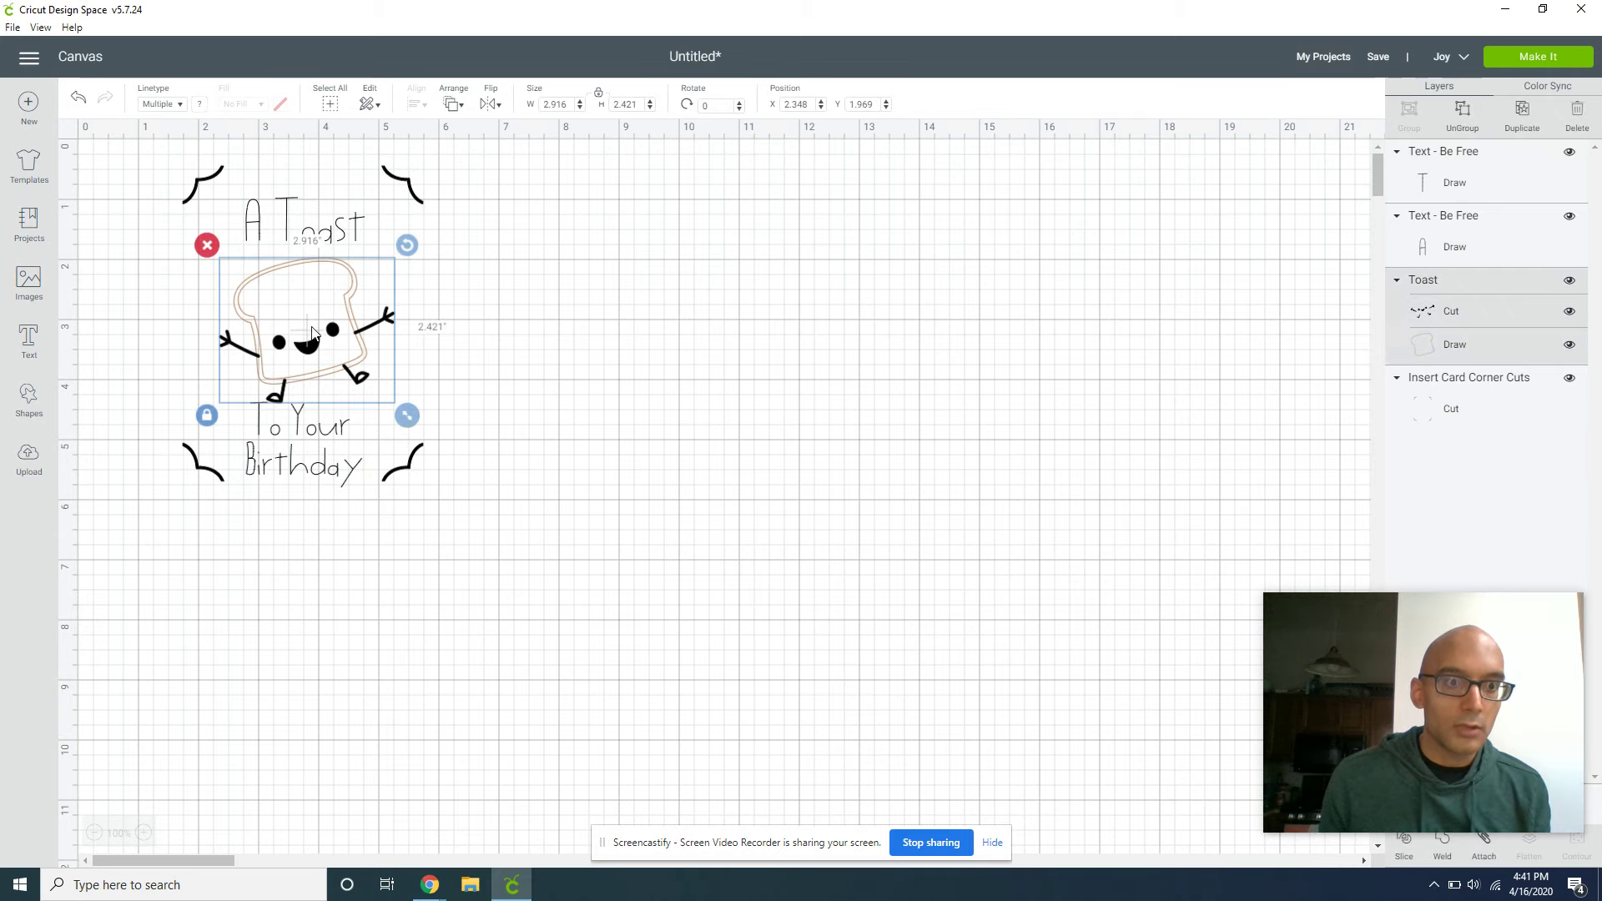
left_click_drag(408, 416, 389, 399)
left_click(342, 474)
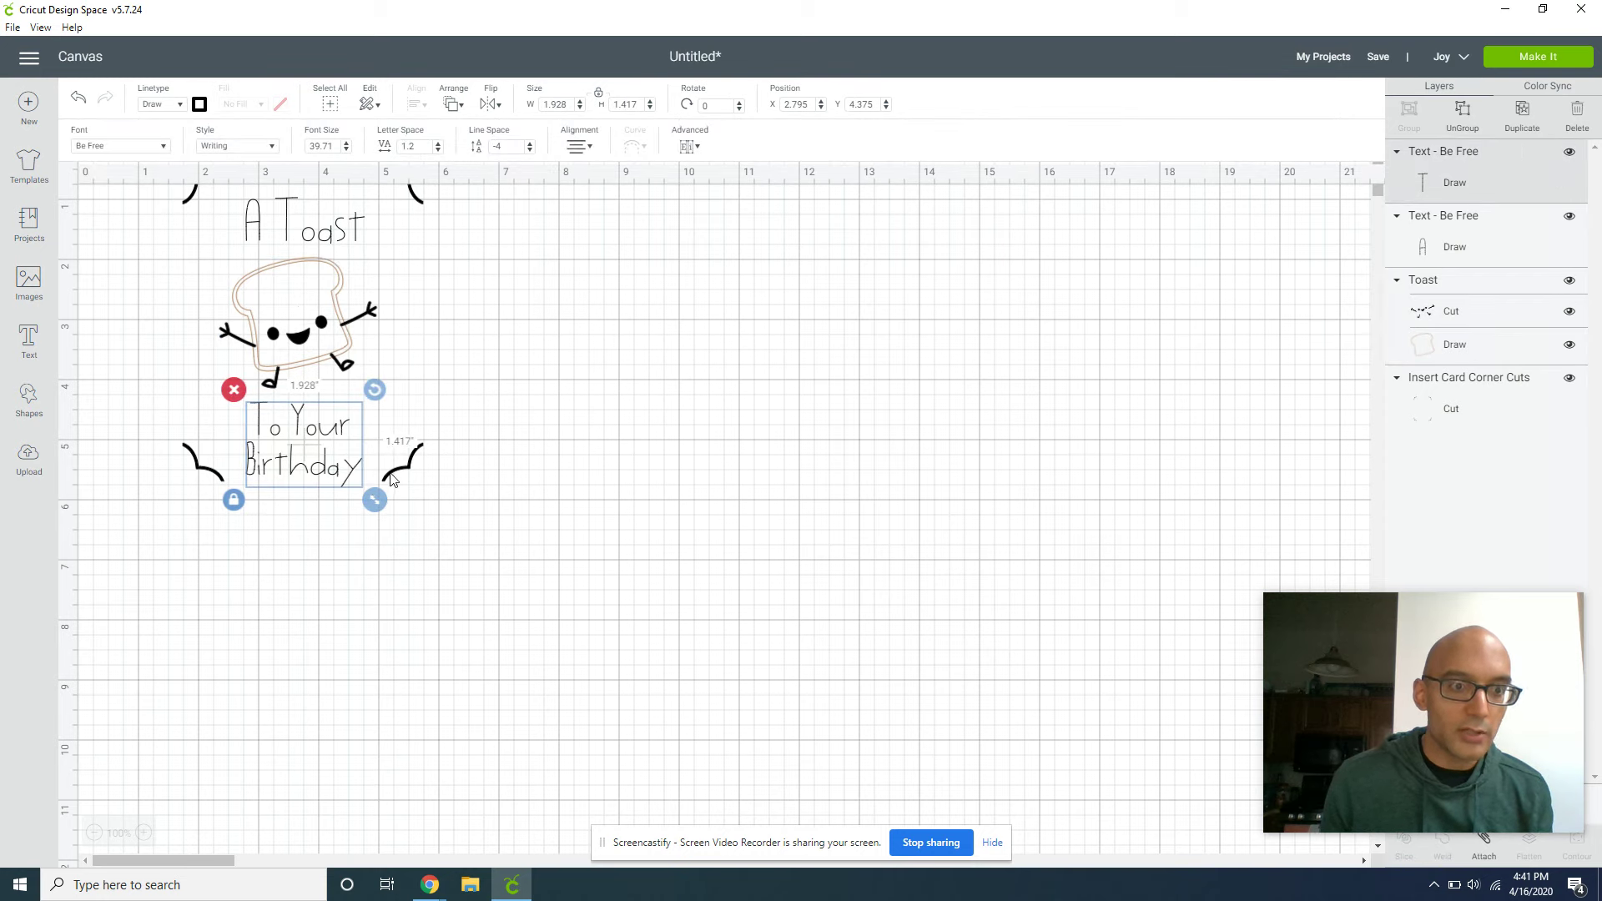
left_click_drag(317, 464, 311, 460)
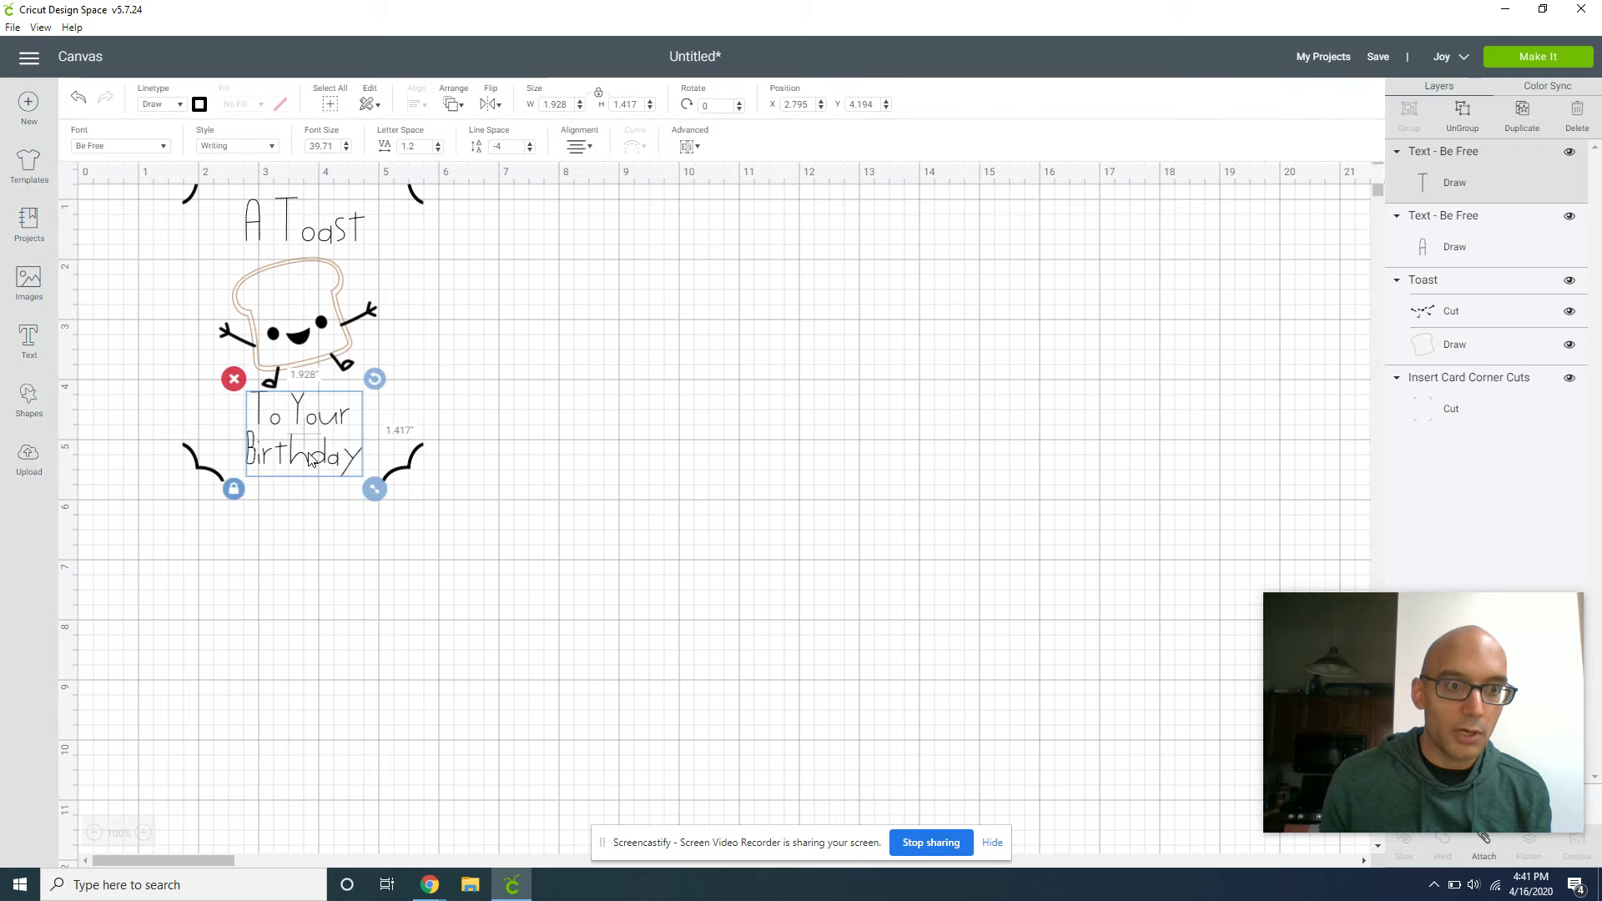
left_click(341, 573)
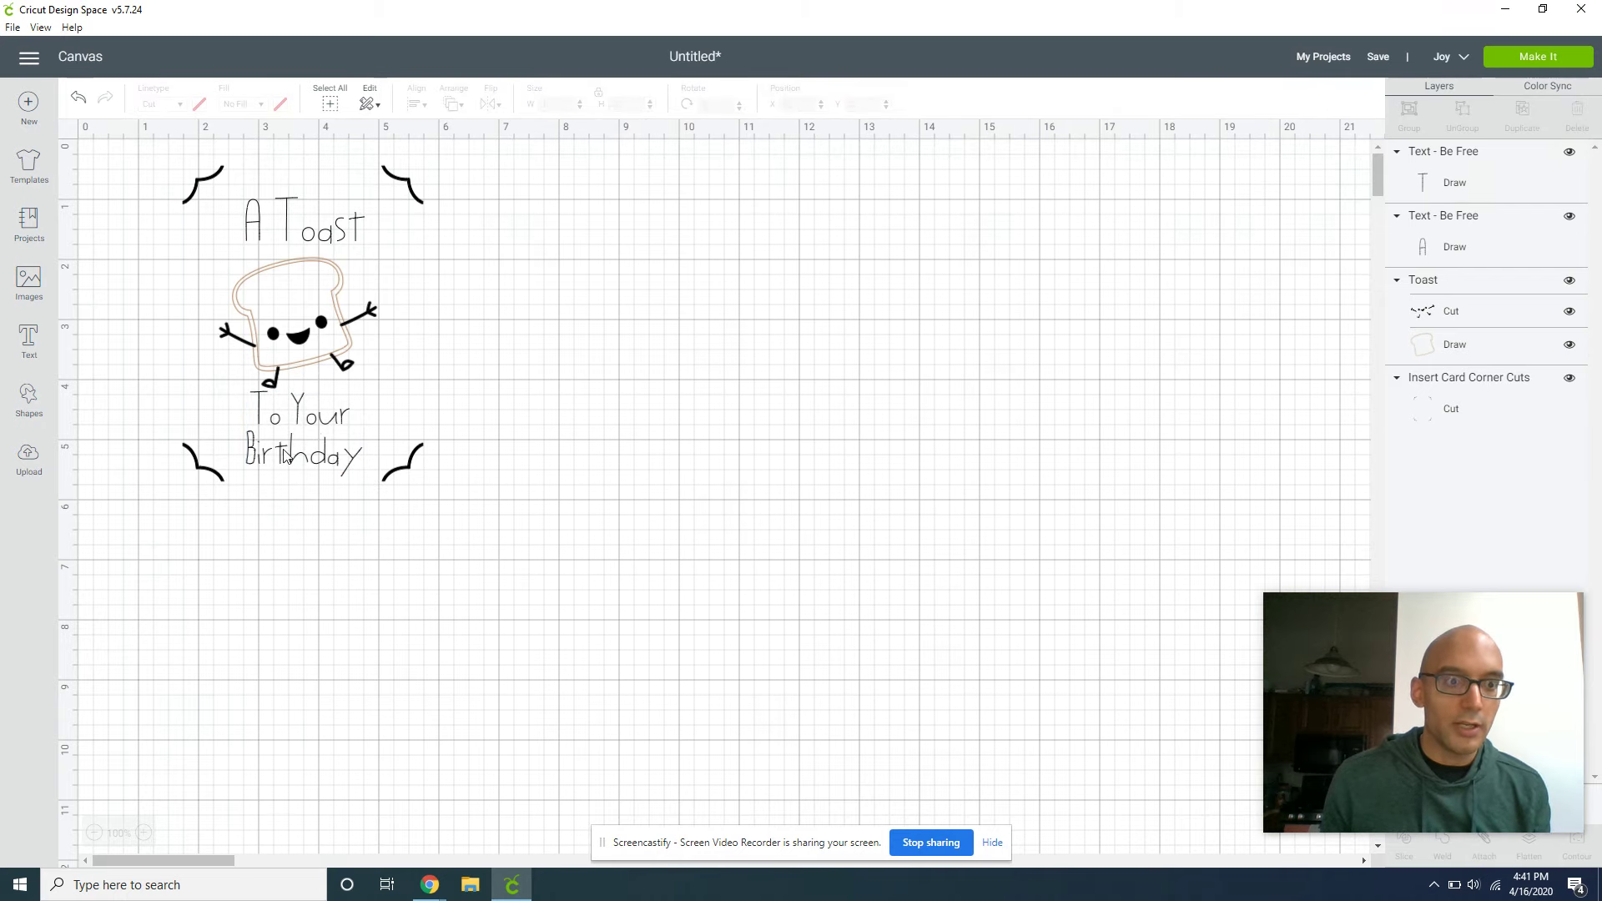
Nudge the toast and A Toast upward and enlarge the To Your Birthday text
left_click(298, 214)
left_click_drag(298, 315, 303, 303)
left_click_drag(290, 209, 291, 193)
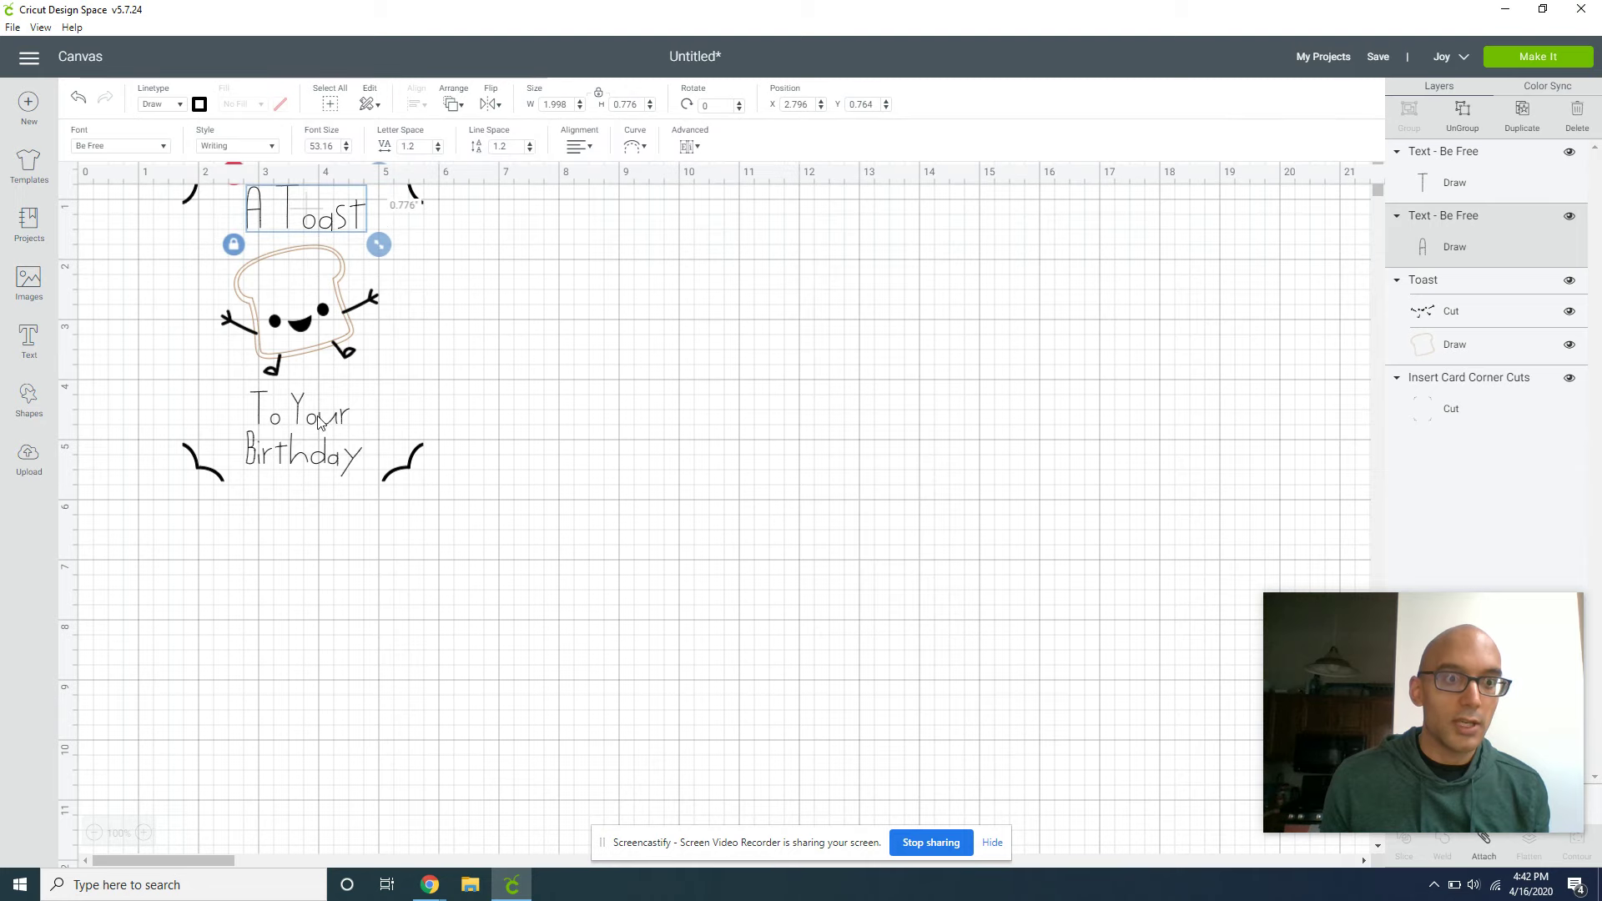
left_click_drag(318, 424, 306, 417)
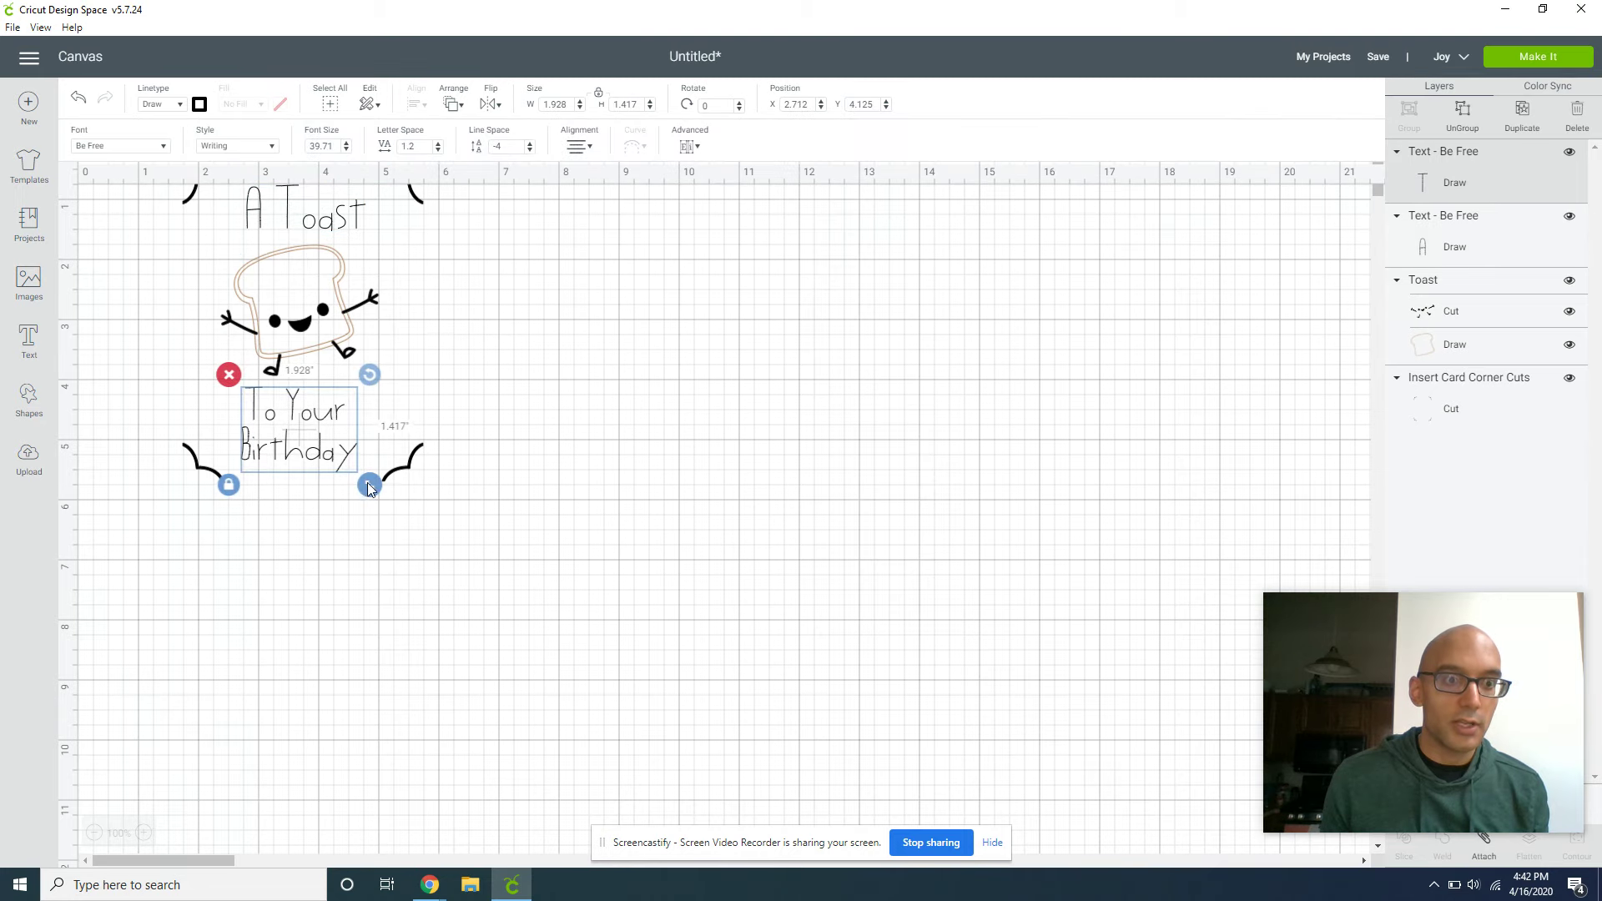
left_click_drag(369, 489, 381, 500)
left_click(482, 584)
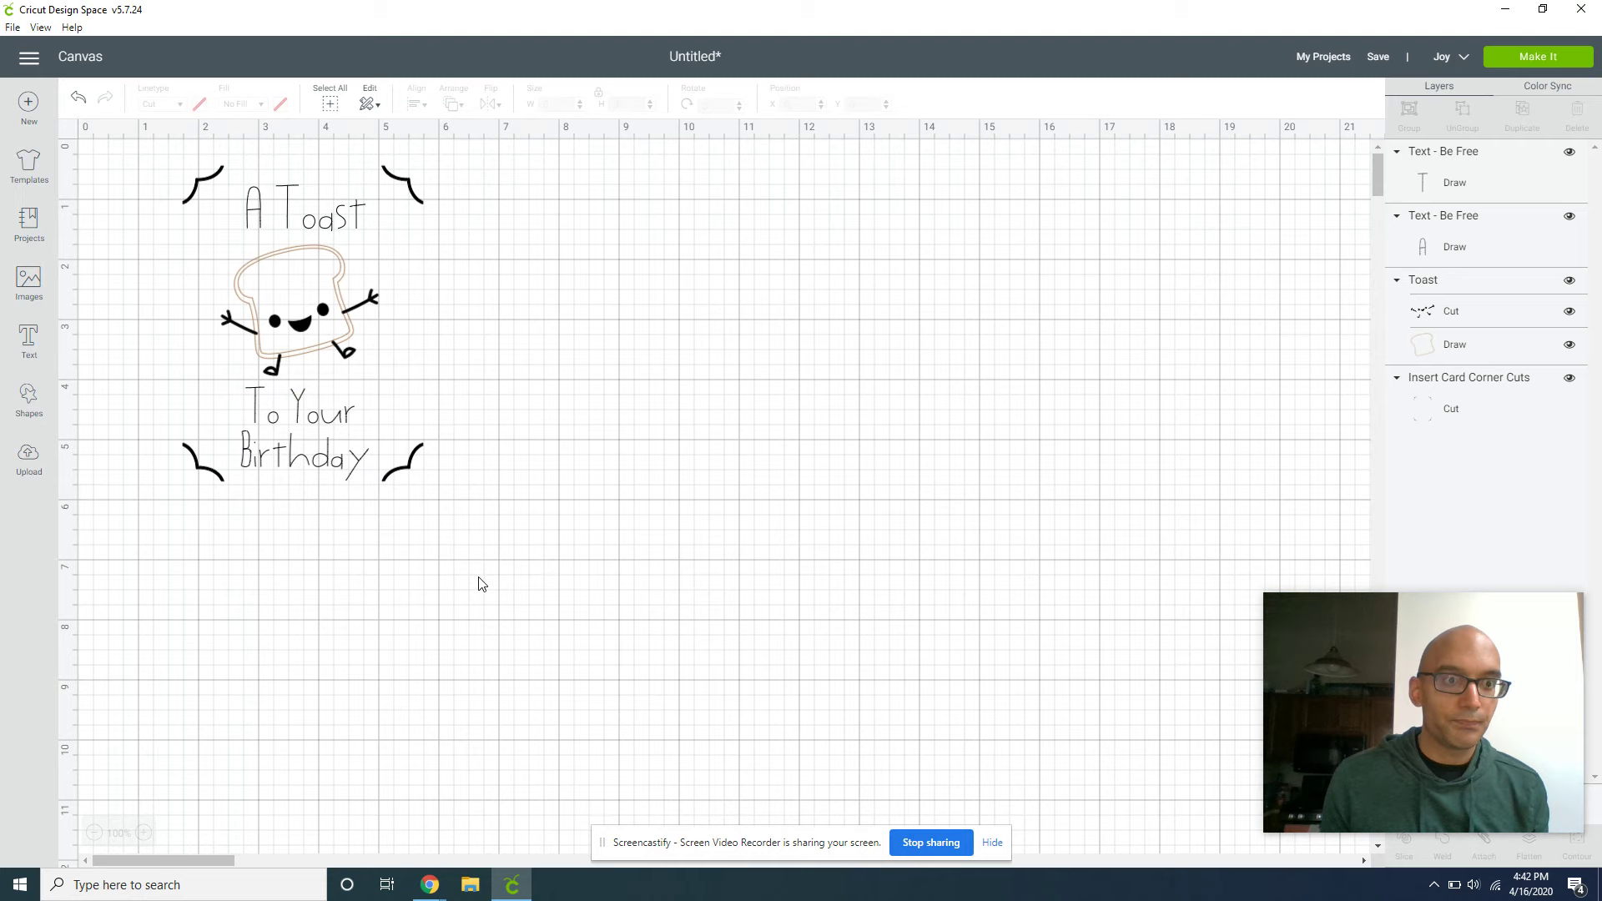
Select all card elements and center them horizontally
left_click_drag(501, 557, 122, 145)
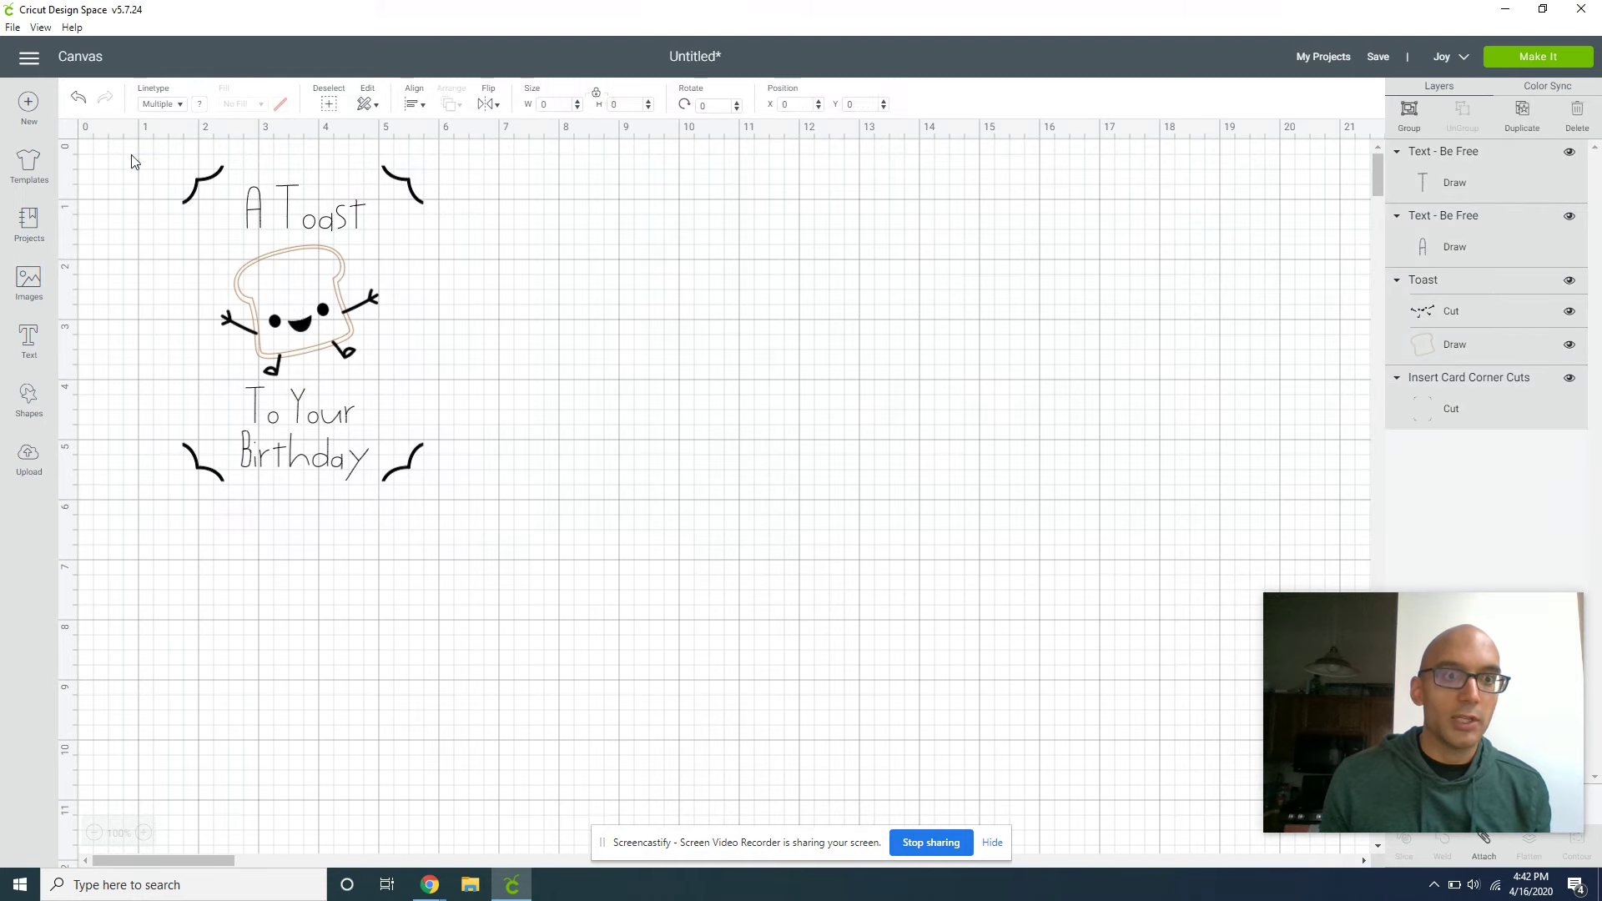
left_click(411, 105)
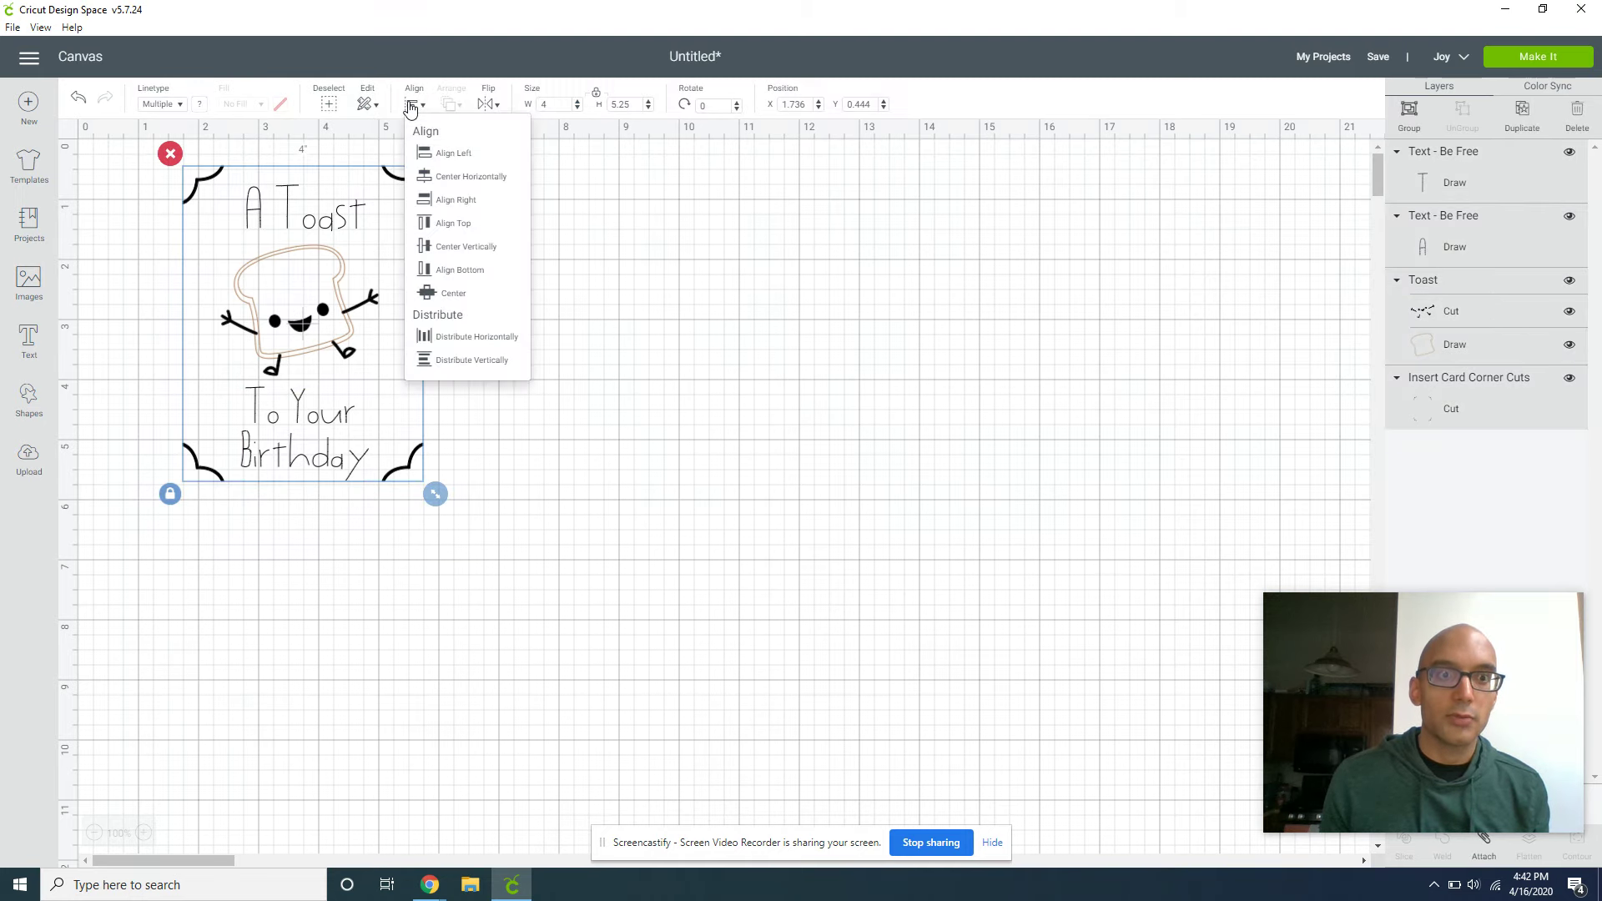
left_click(456, 178)
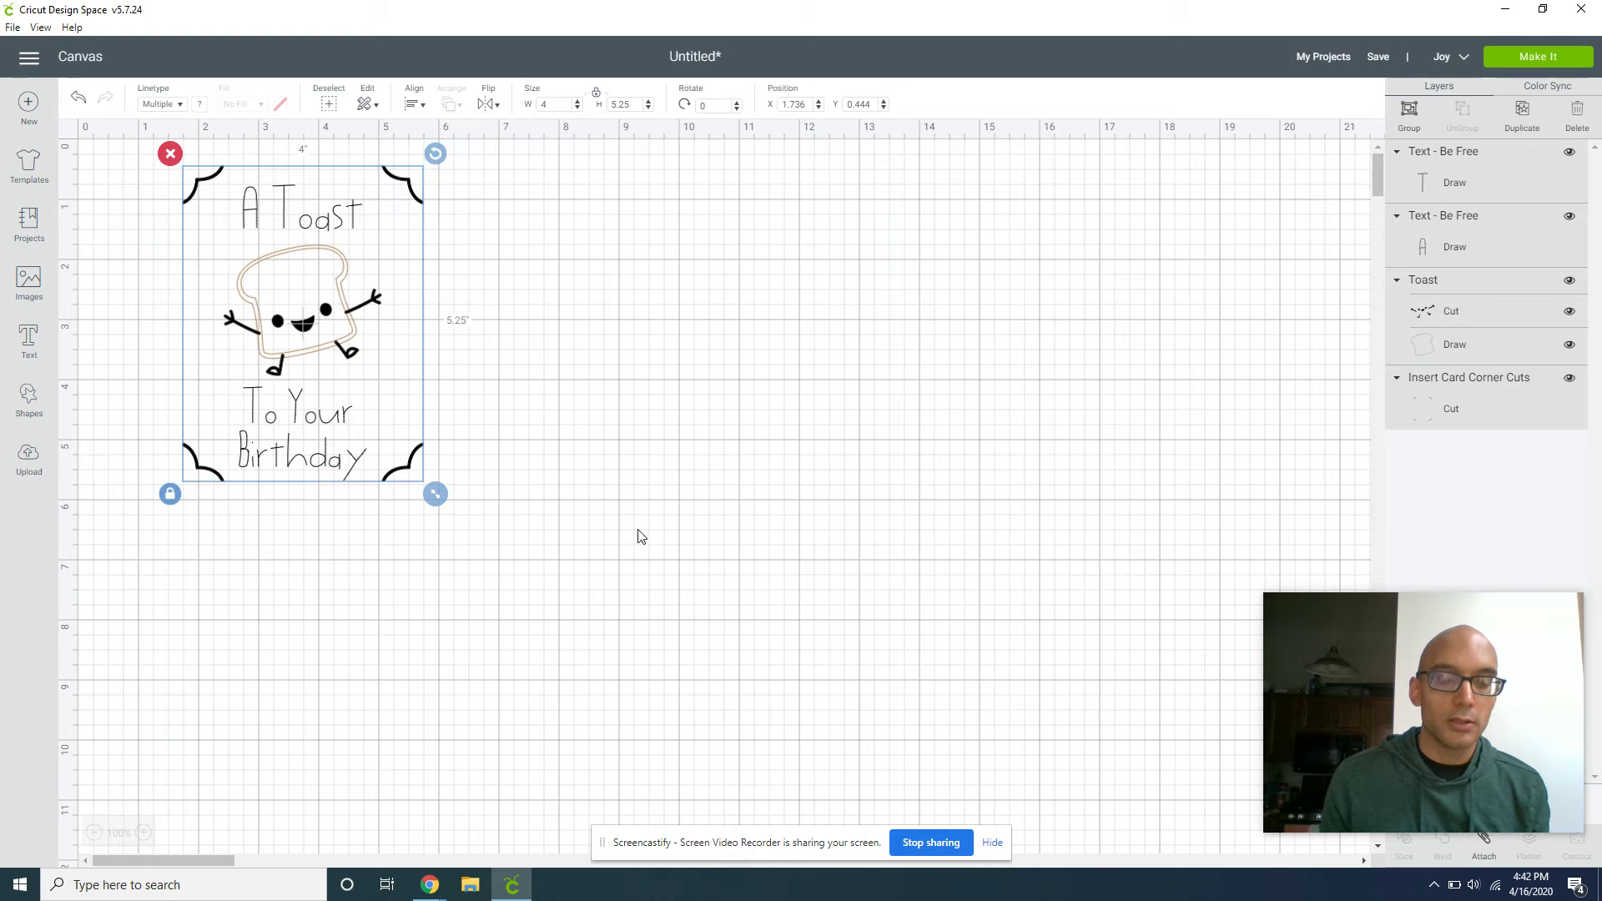
Search the image library for 'balloon' and choose the brown balloon with black string
left_click(641, 551)
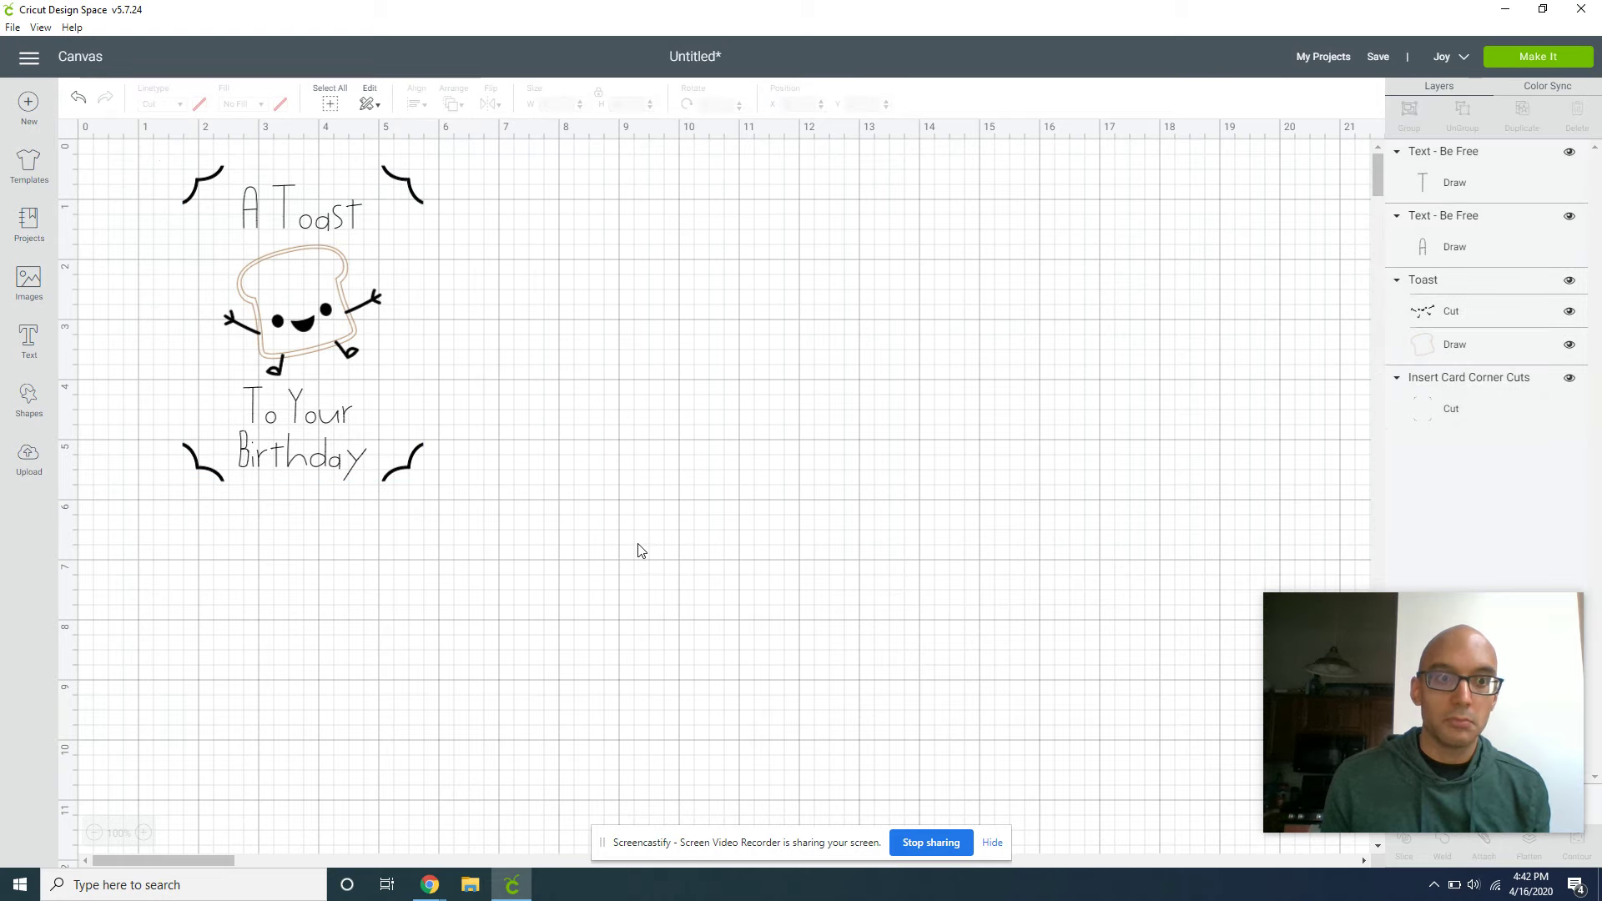
left_click(30, 291)
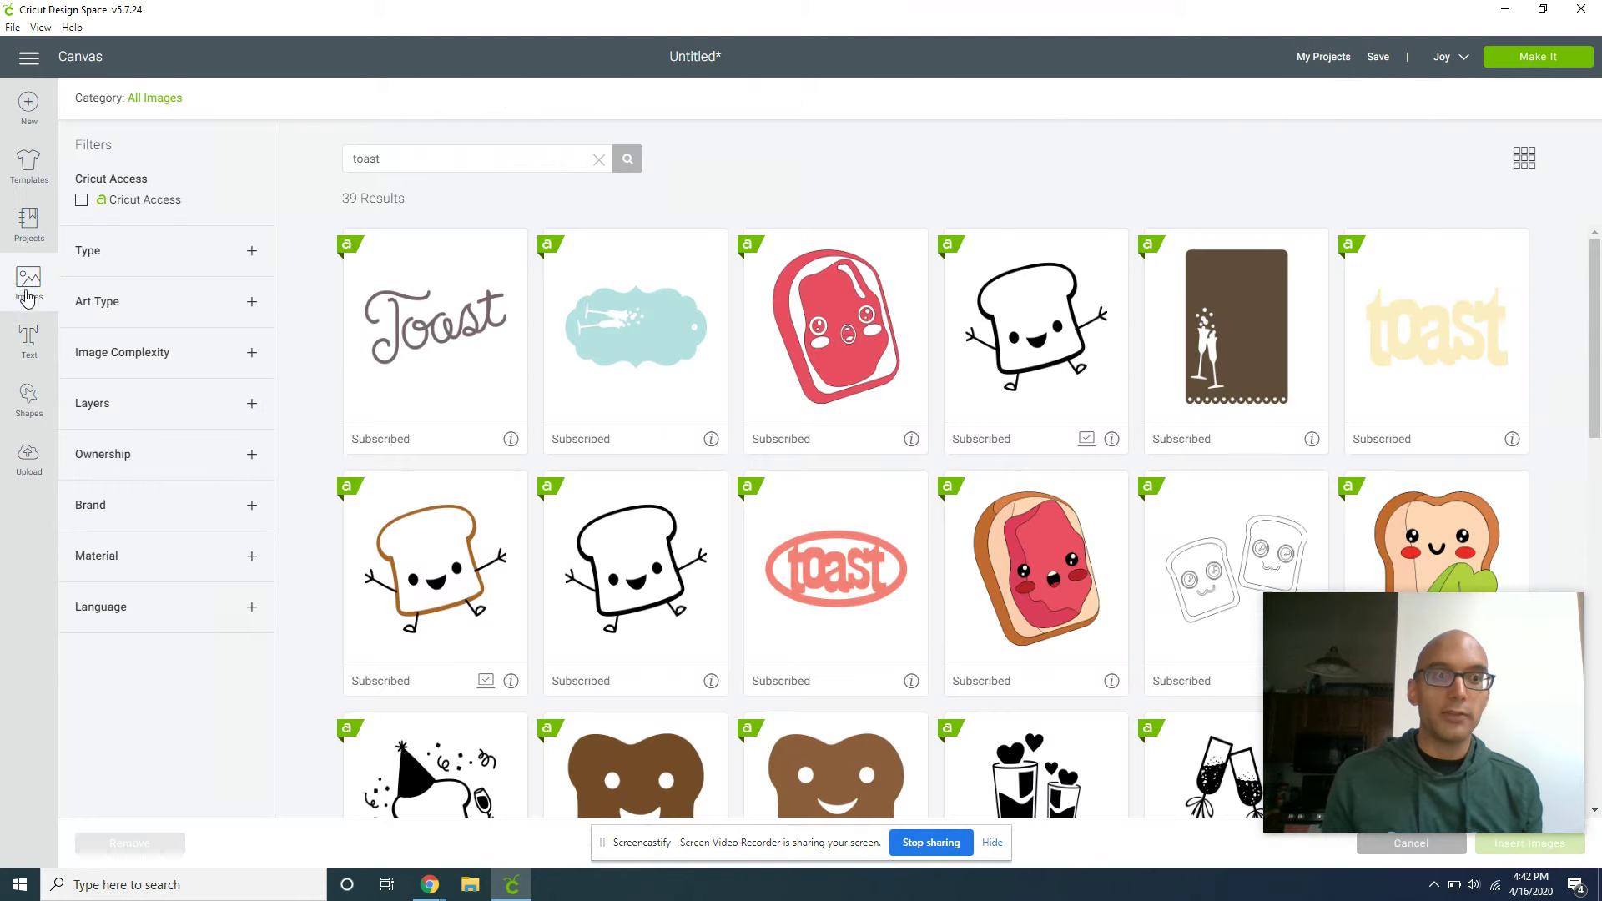
left_click(405, 168)
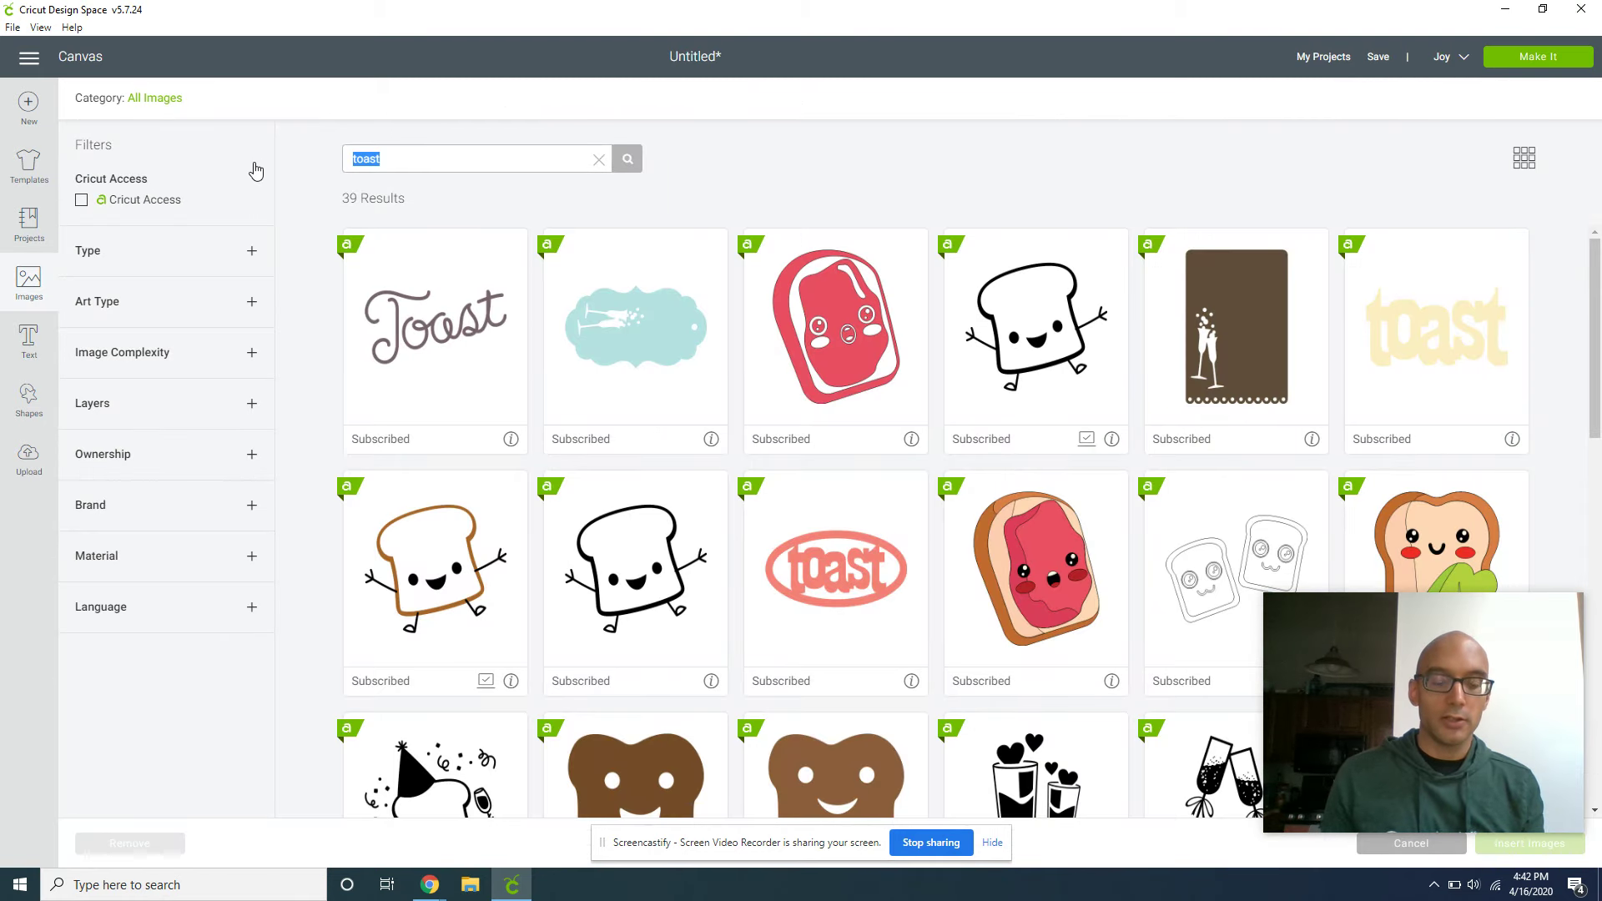
type("ba")
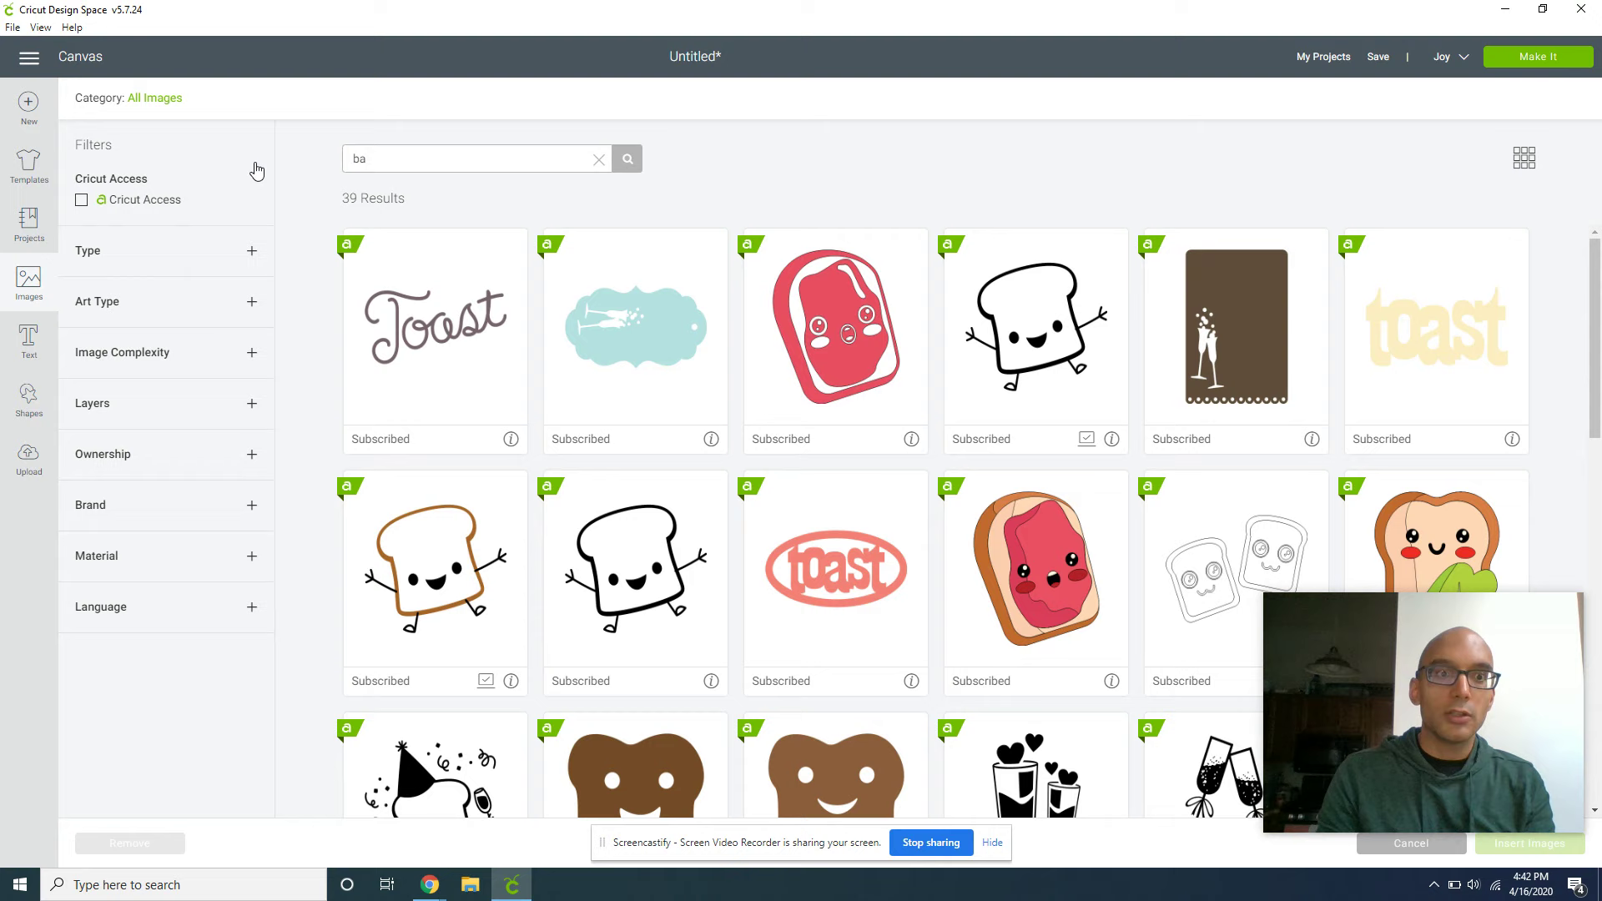
type("lloon")
key("Return")
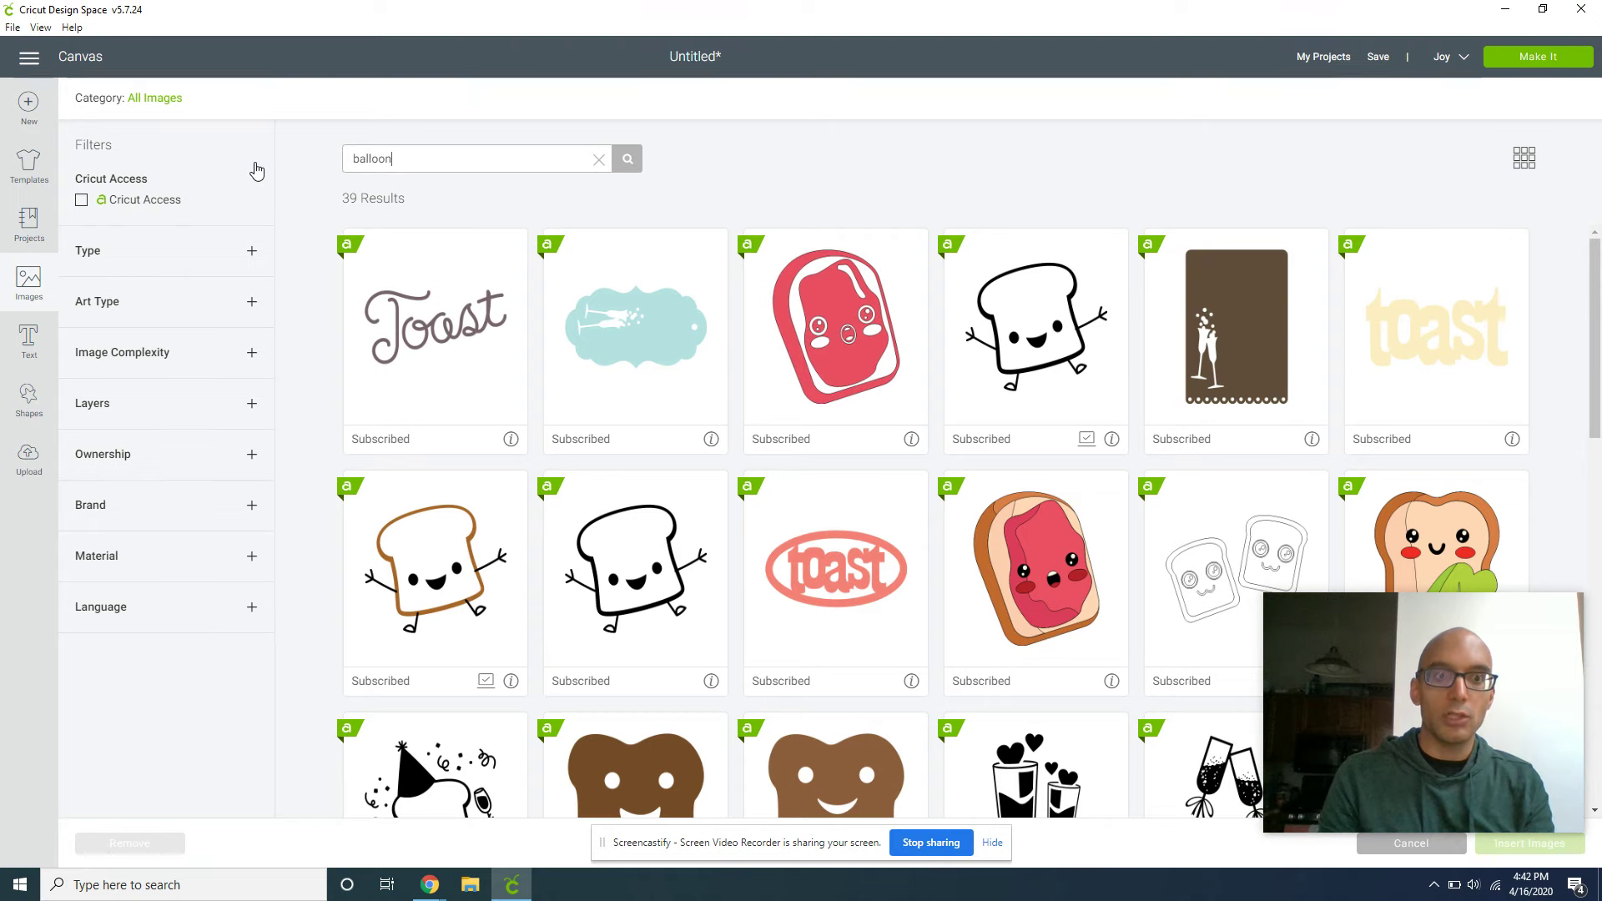
scroll(842, 336, "down", 2)
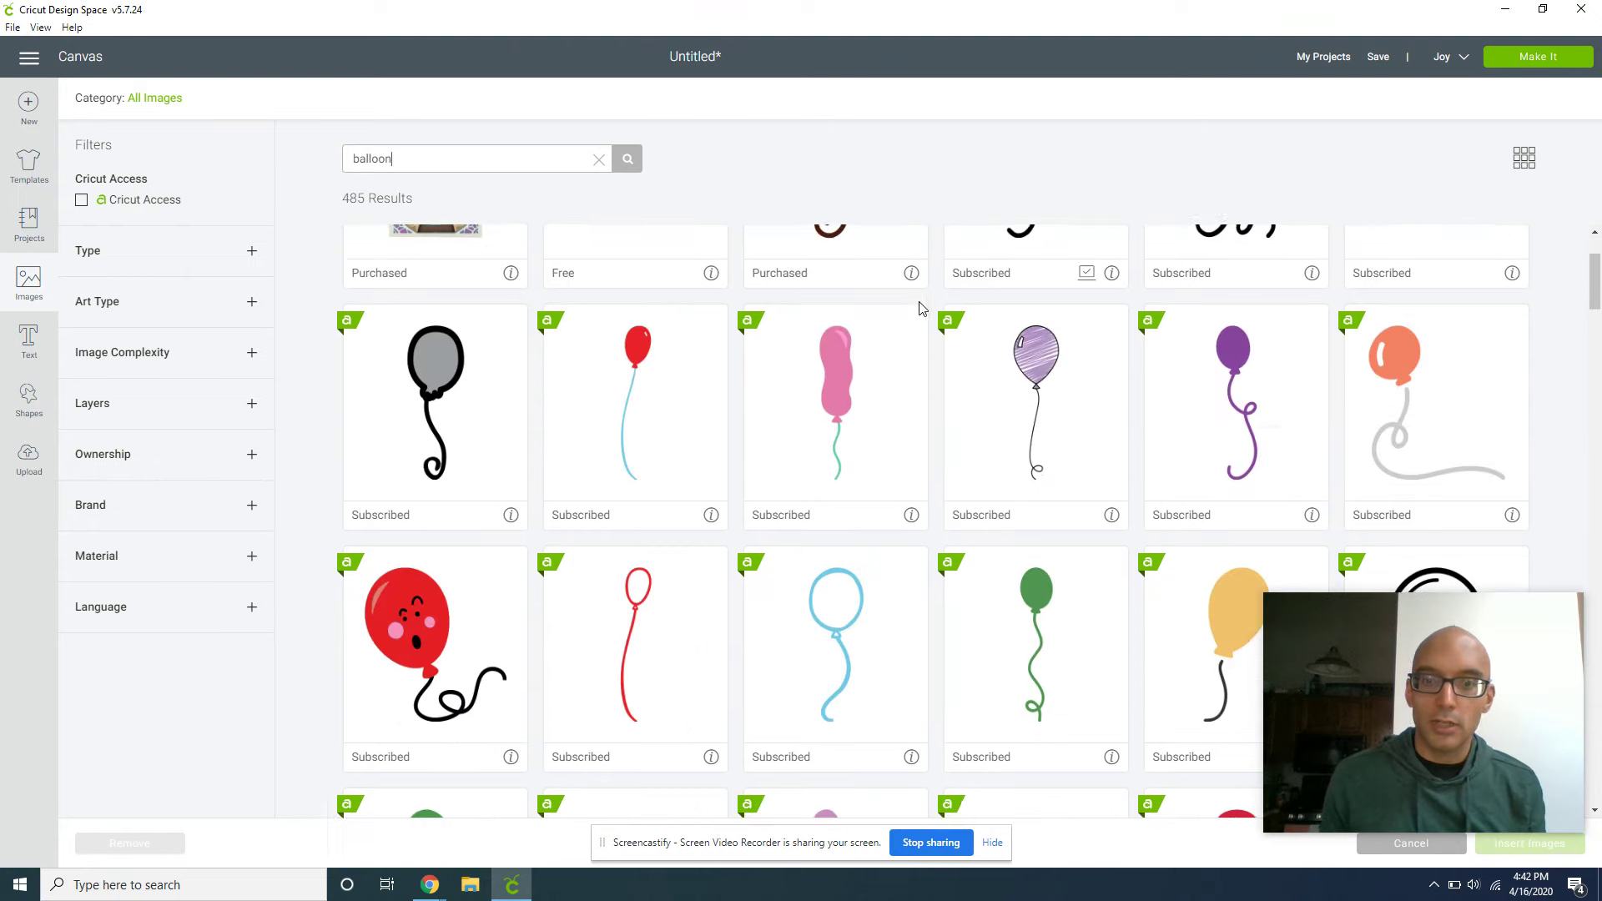
scroll(1292, 389, "down", 1)
scroll(1292, 389, "down", 3)
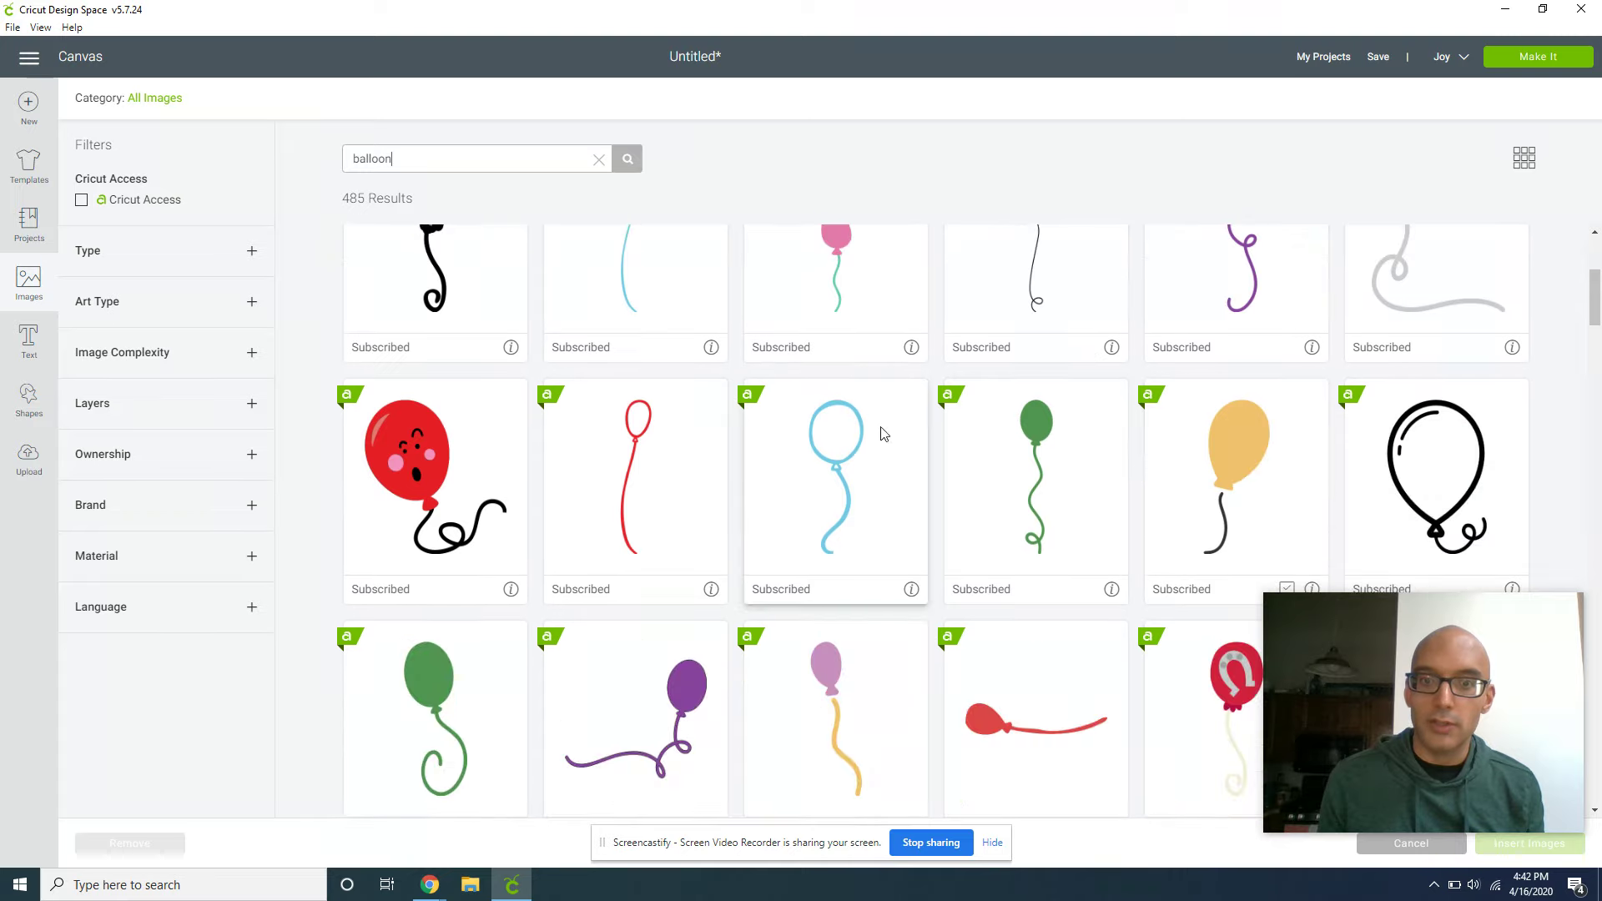
scroll(990, 370, "up", 6)
left_click(1066, 316)
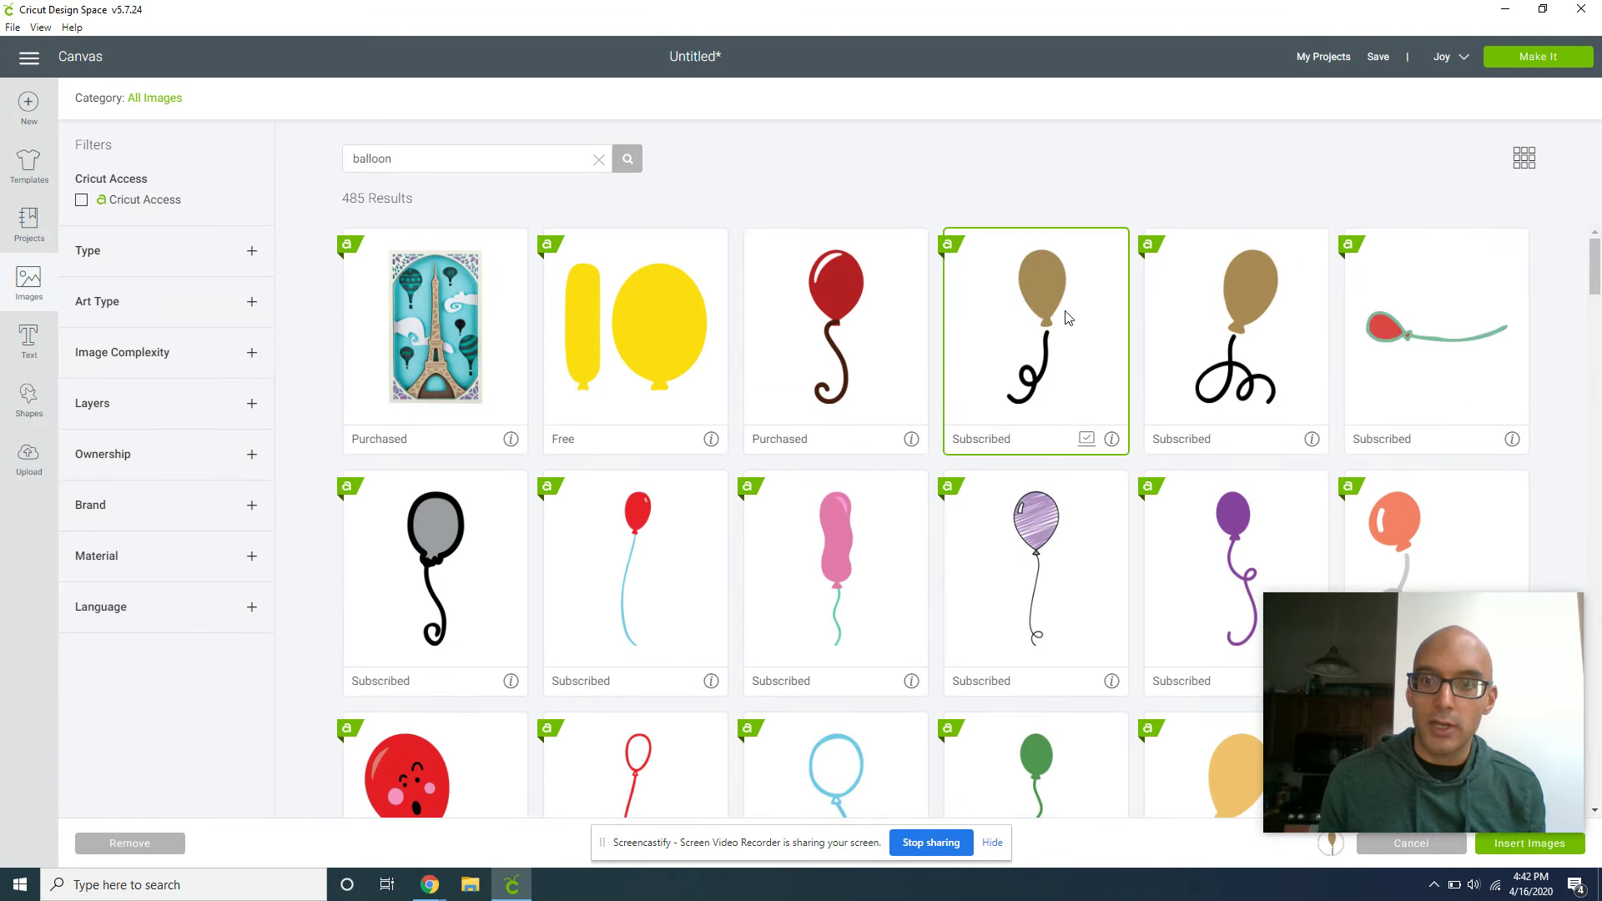
Insert the balloon, shrink it, tilt it left, and place it beside the toast
left_click(1546, 847)
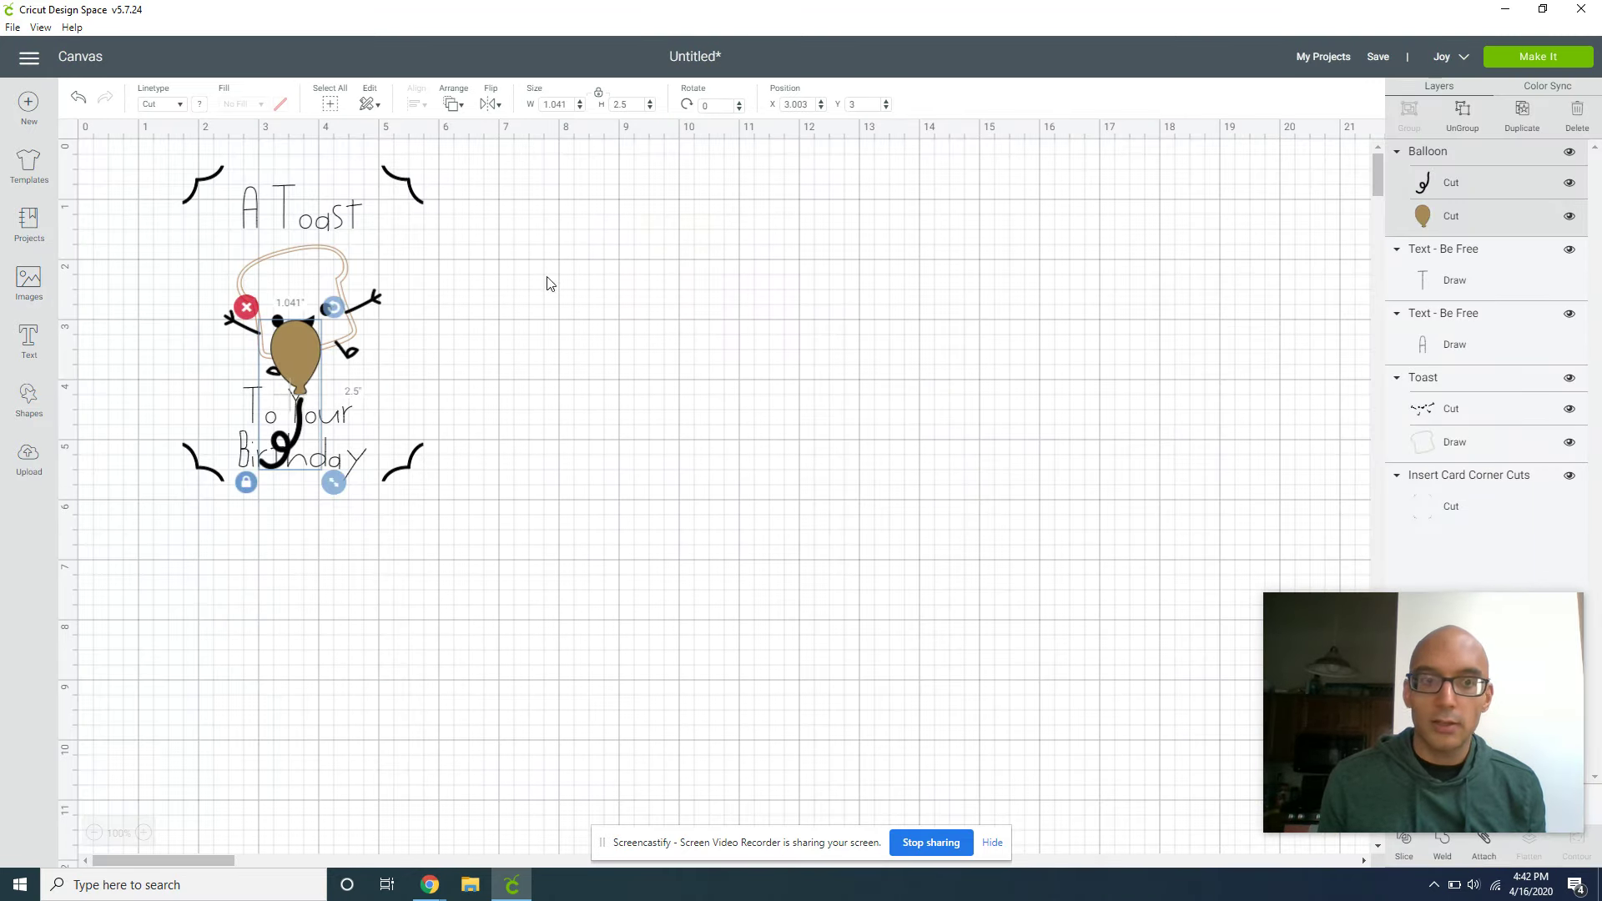
left_click_drag(282, 368, 197, 285)
left_click_drag(251, 397, 239, 365)
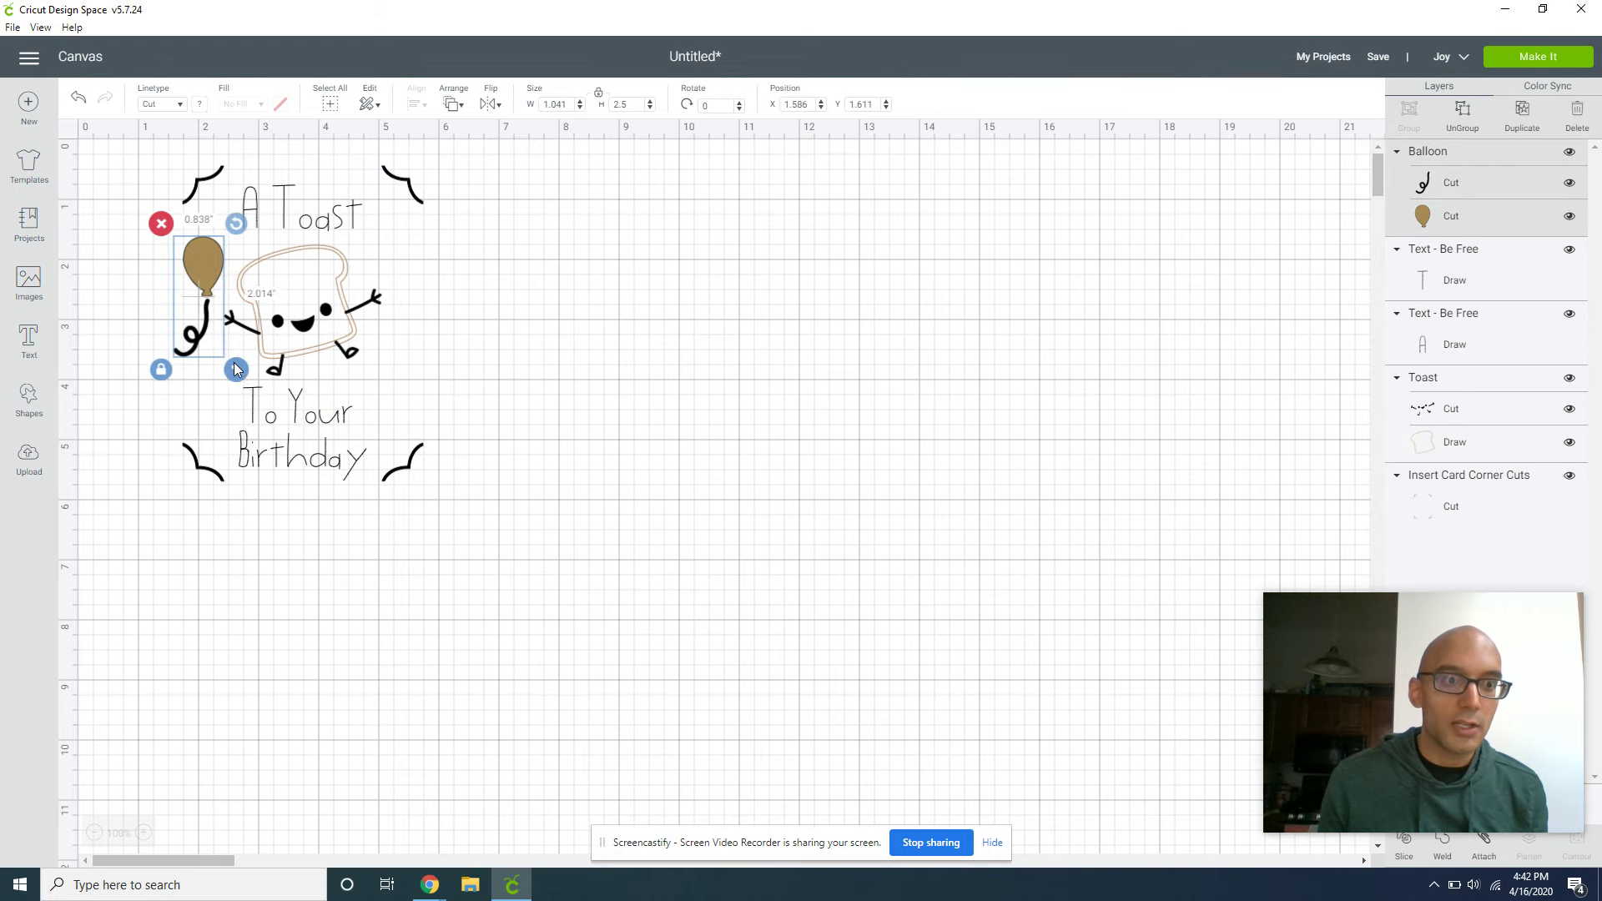
left_click_drag(236, 222, 217, 263)
left_click(200, 265)
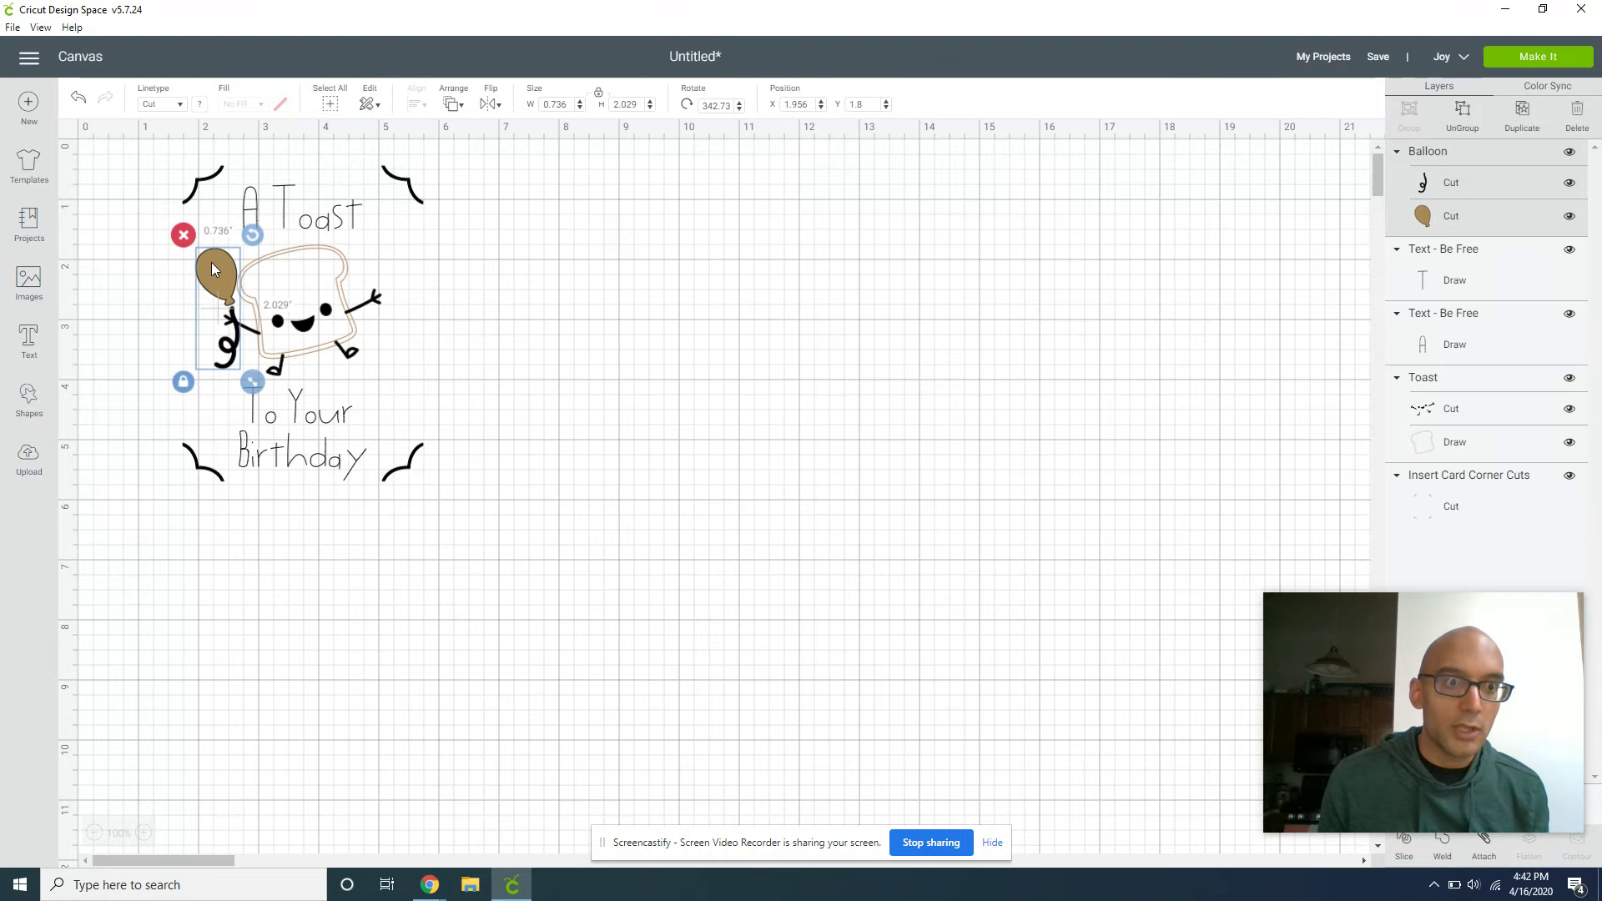
left_click(696, 334)
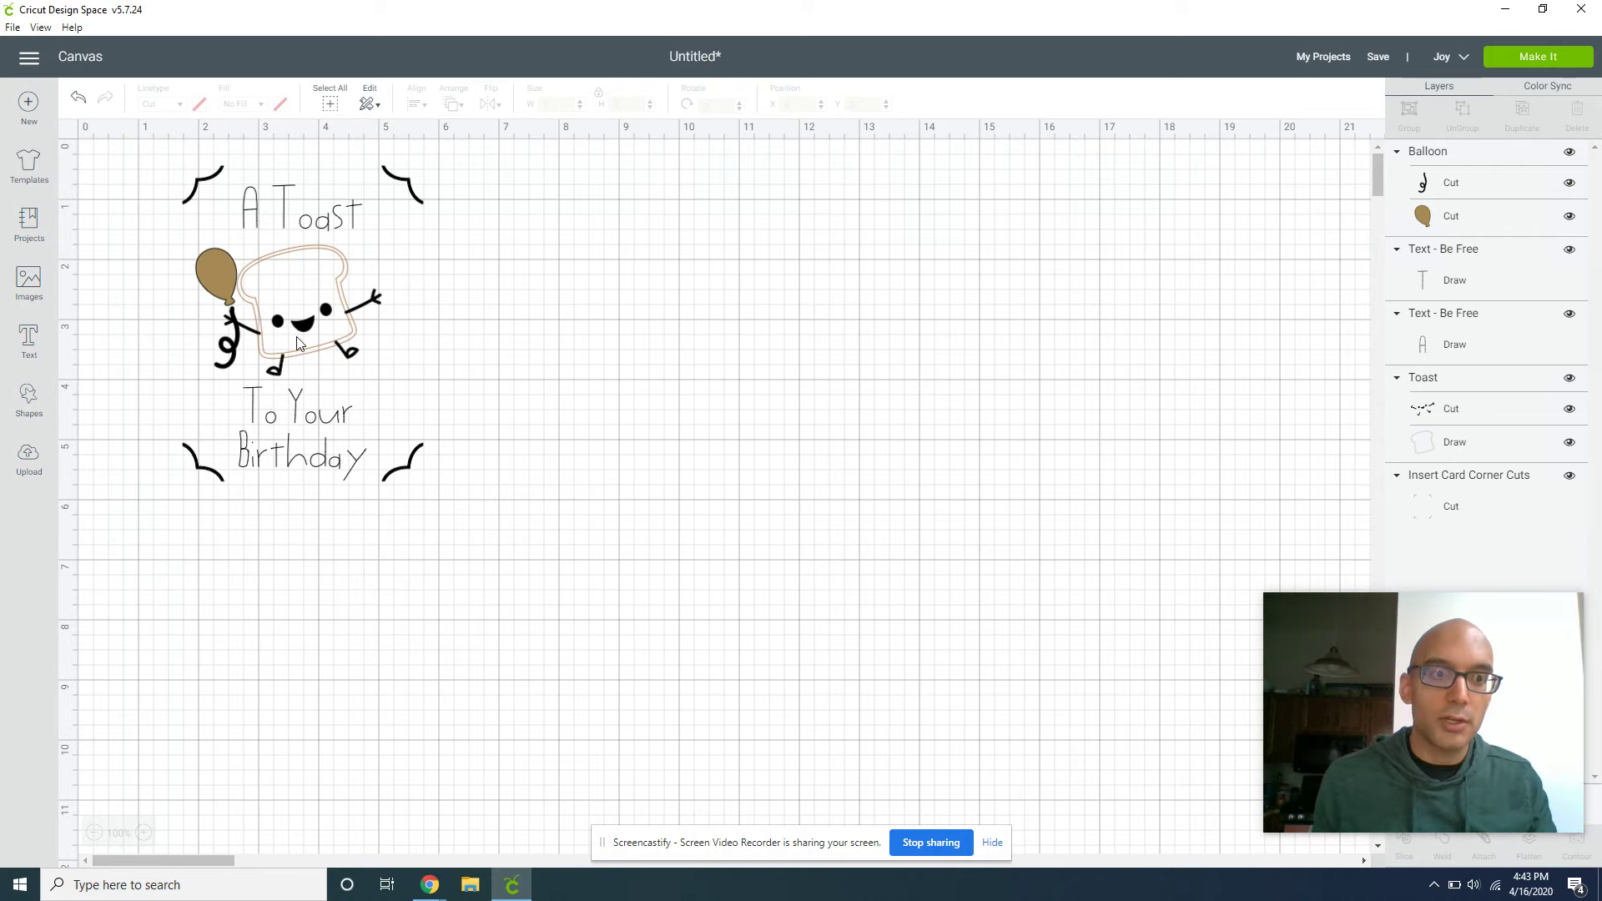
Set the balloon string layer's linetype to Draw
left_click(1427, 183)
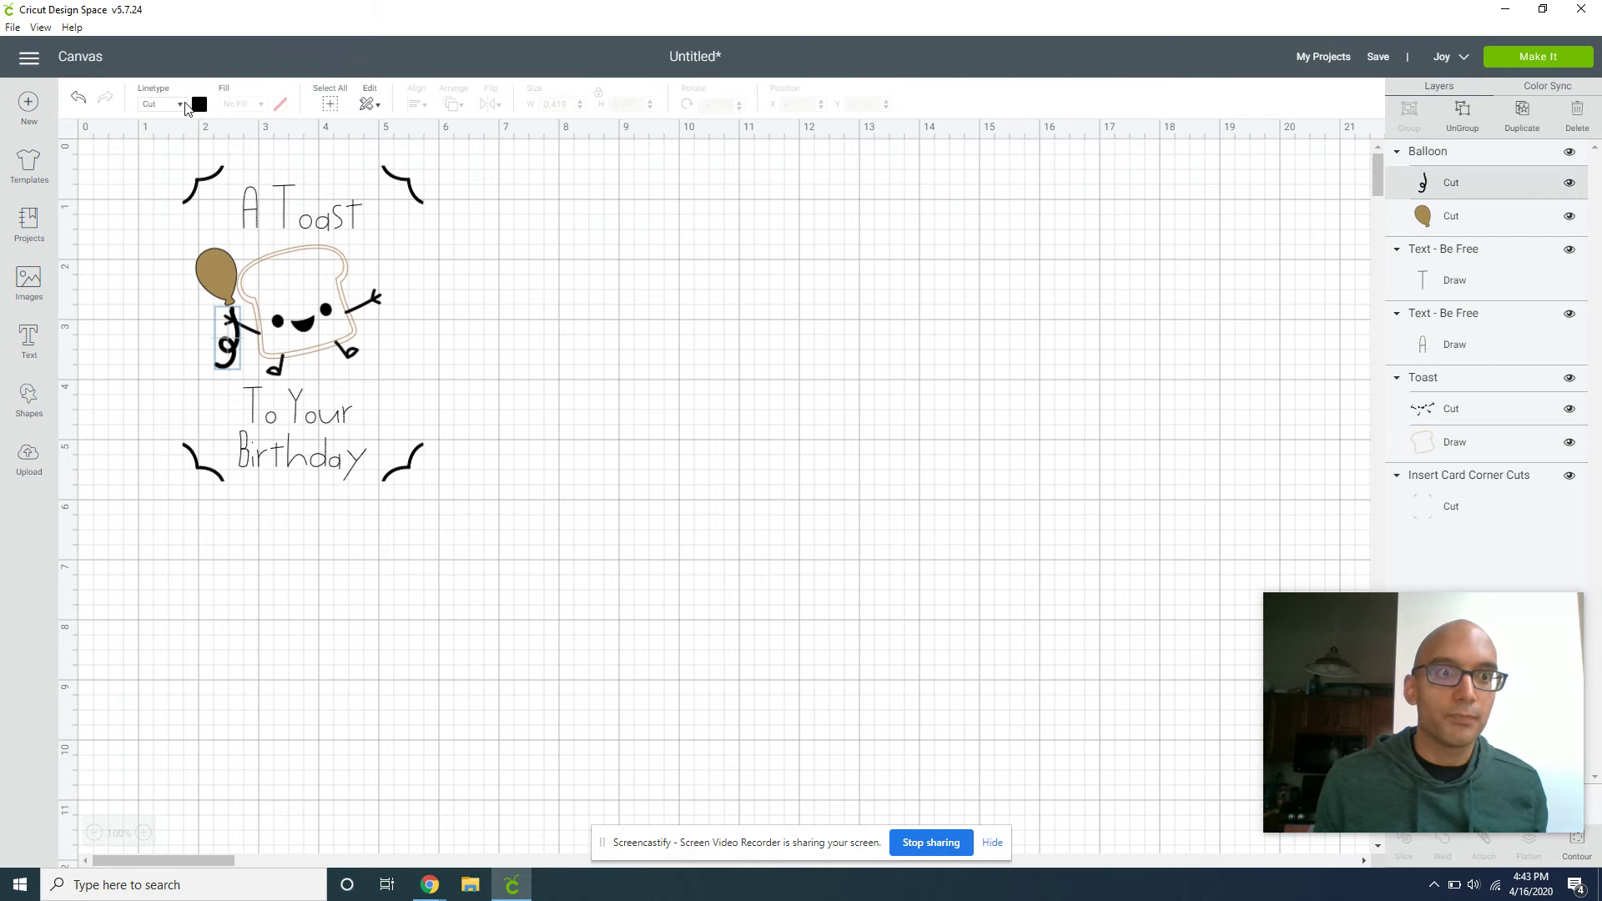
left_click(178, 104)
left_click(182, 148)
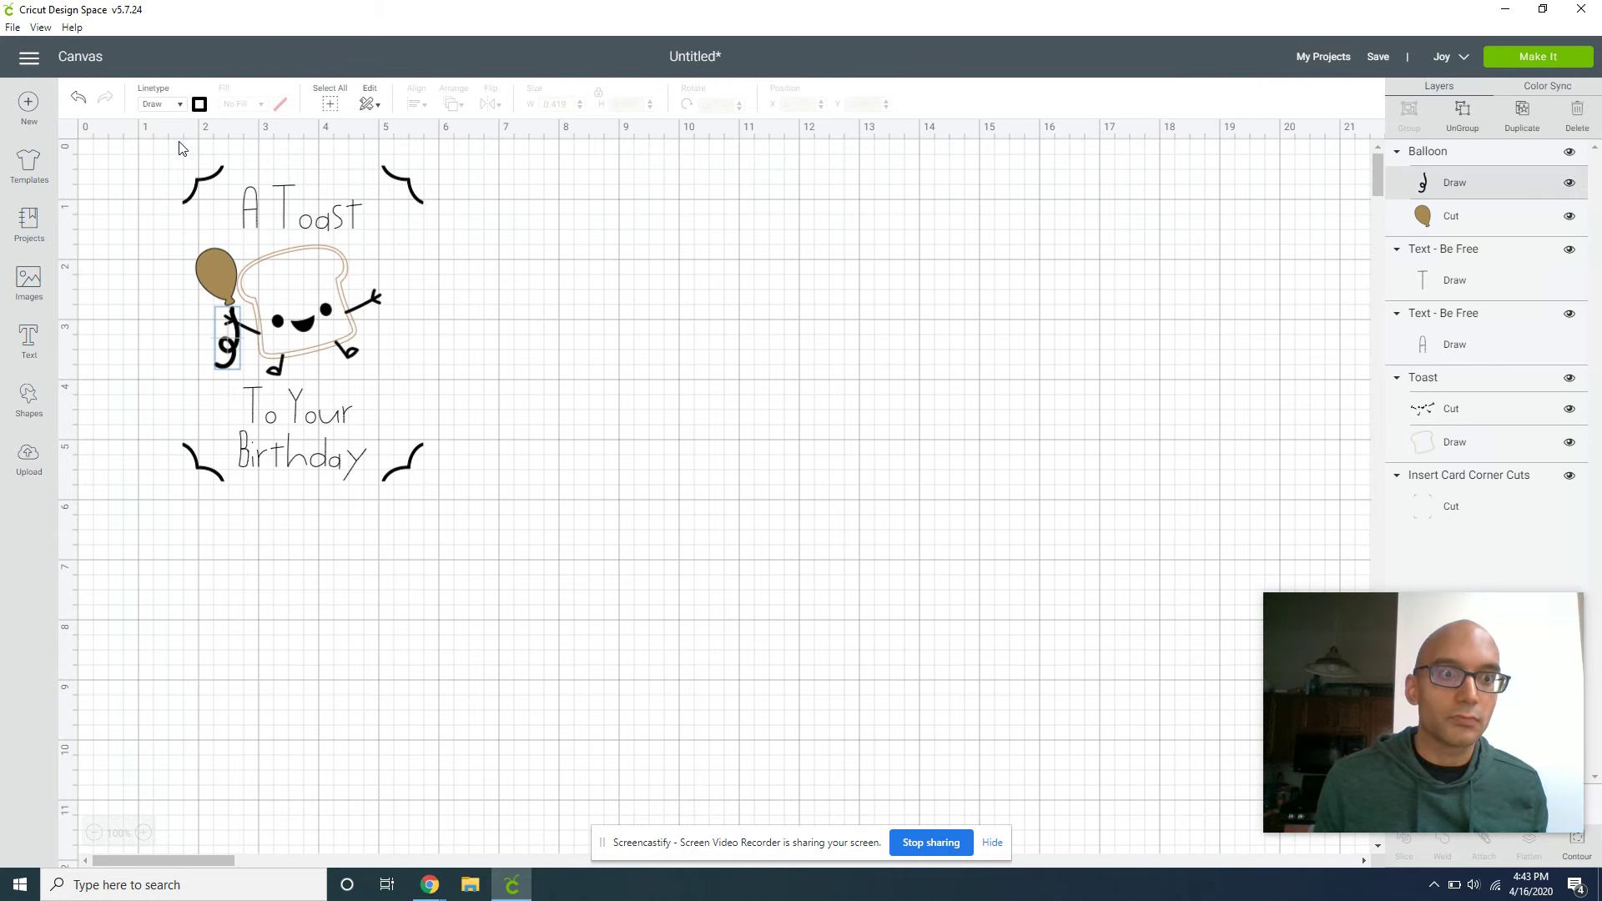
left_click(631, 487)
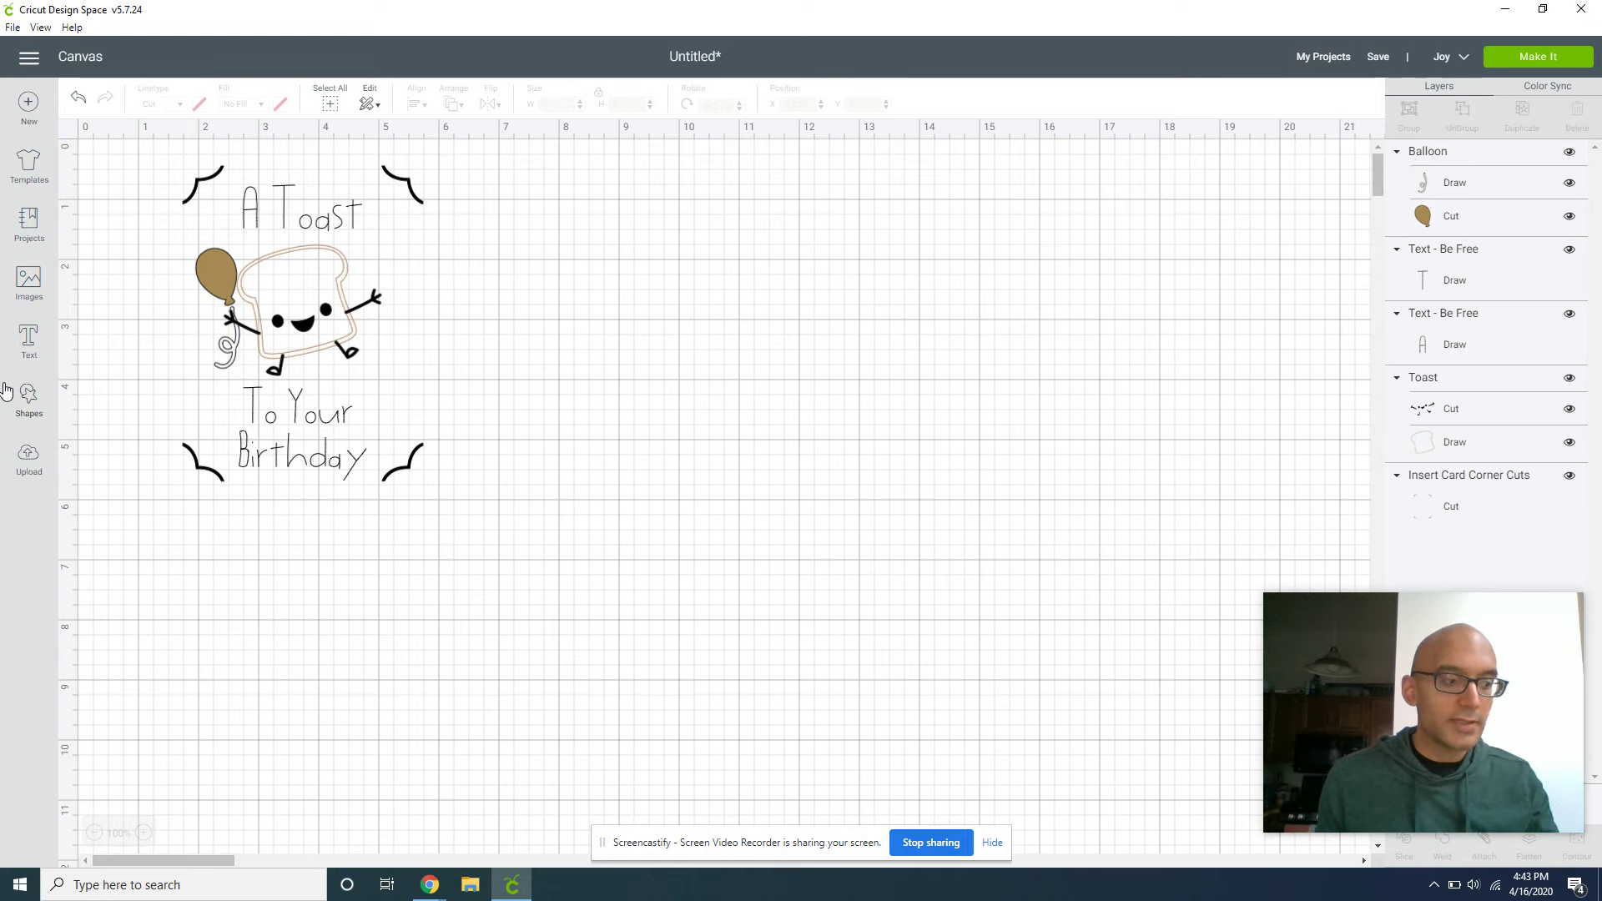
Search the image library for 'confetti' in place of the old balloon search
left_click(25, 283)
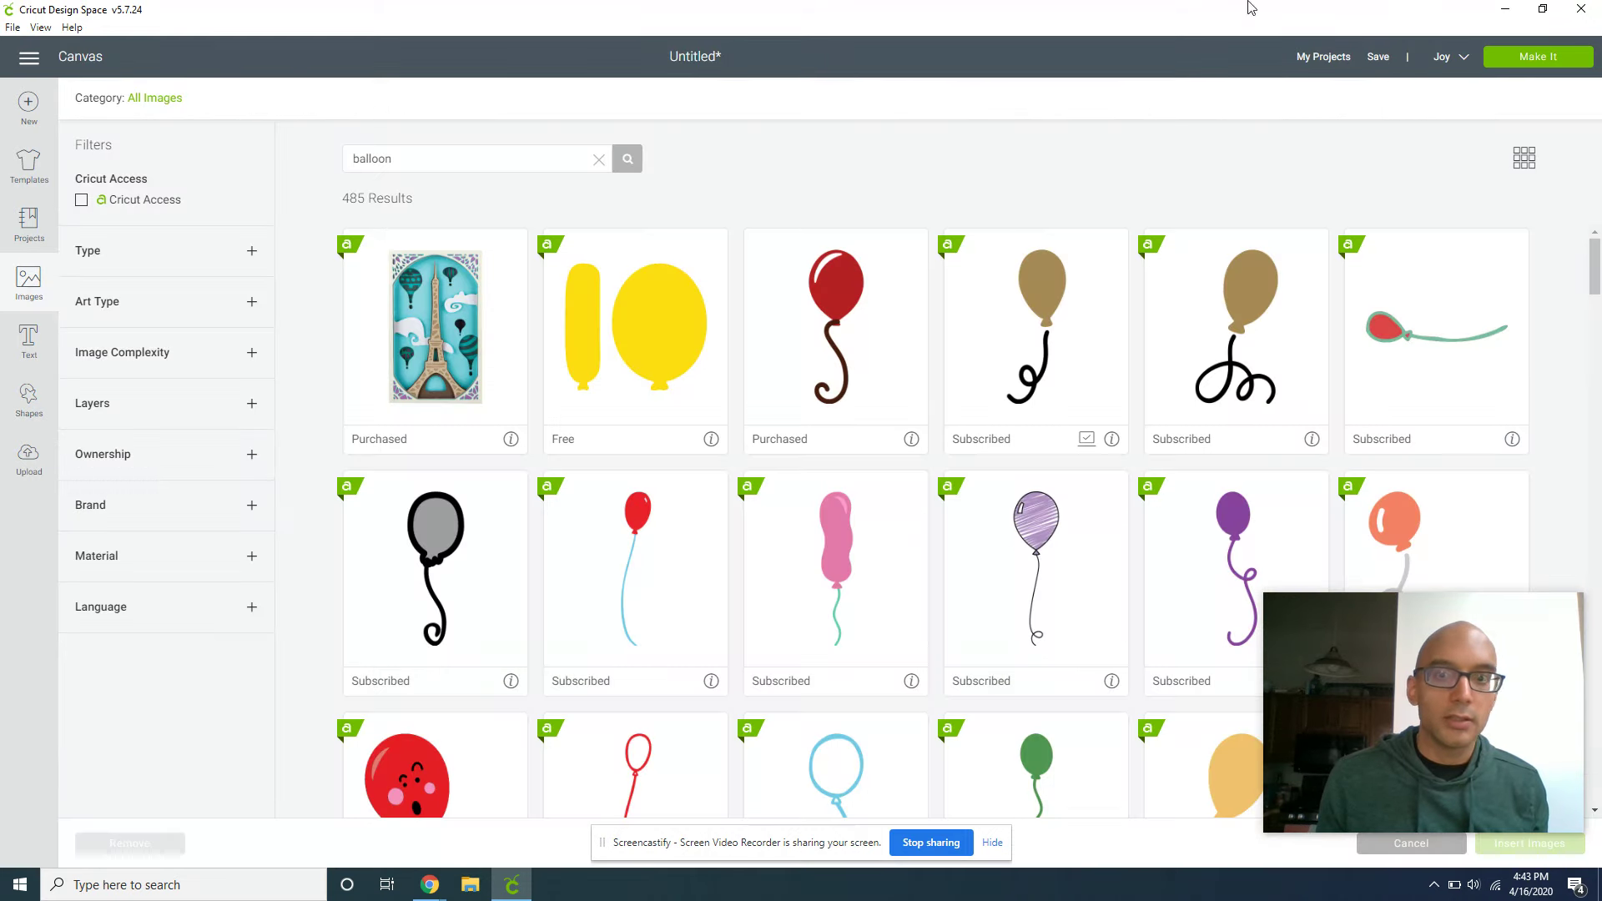
left_click_drag(482, 168, 338, 162)
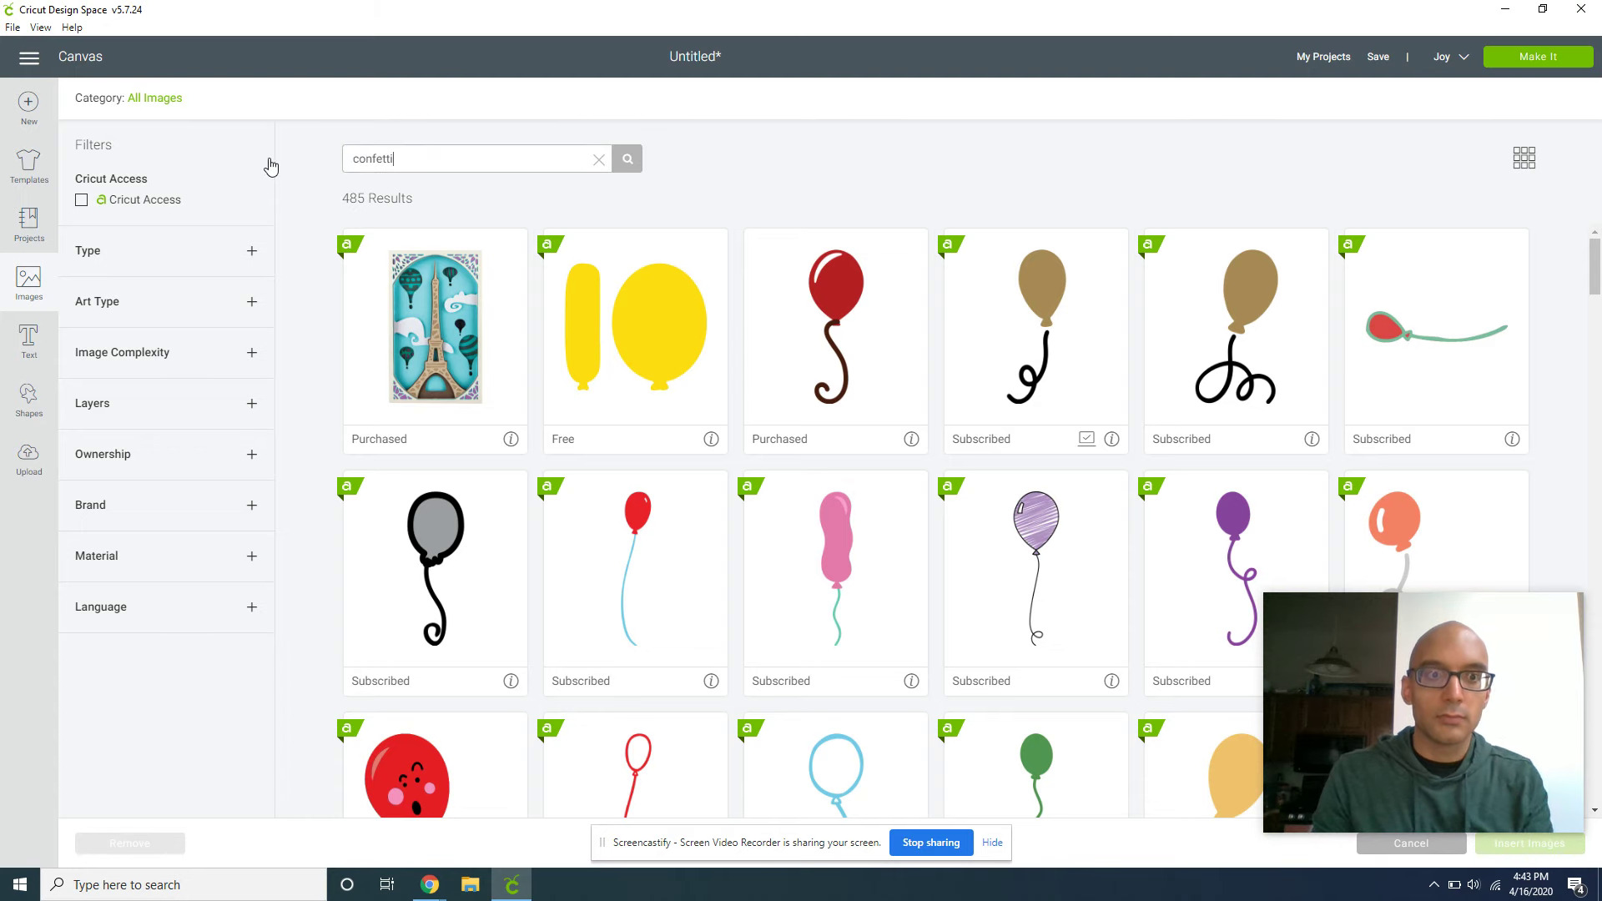
type("confetti")
key("Return")
scroll(829, 351, "down", 4)
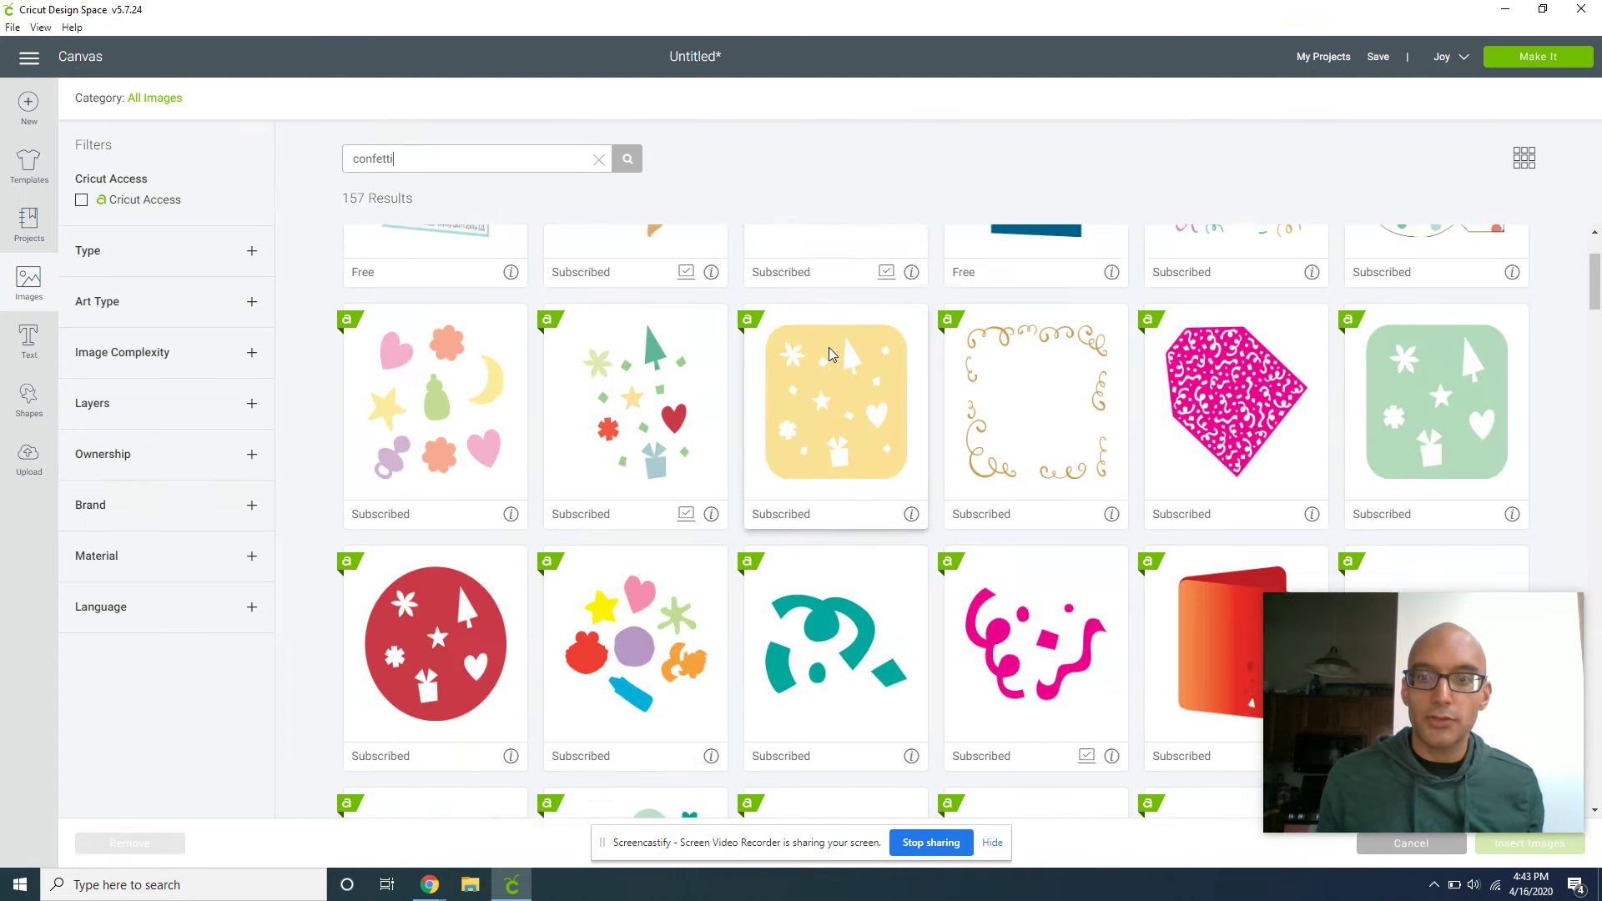
scroll(1052, 513, "up", 2)
scroll(621, 403, "up", 3)
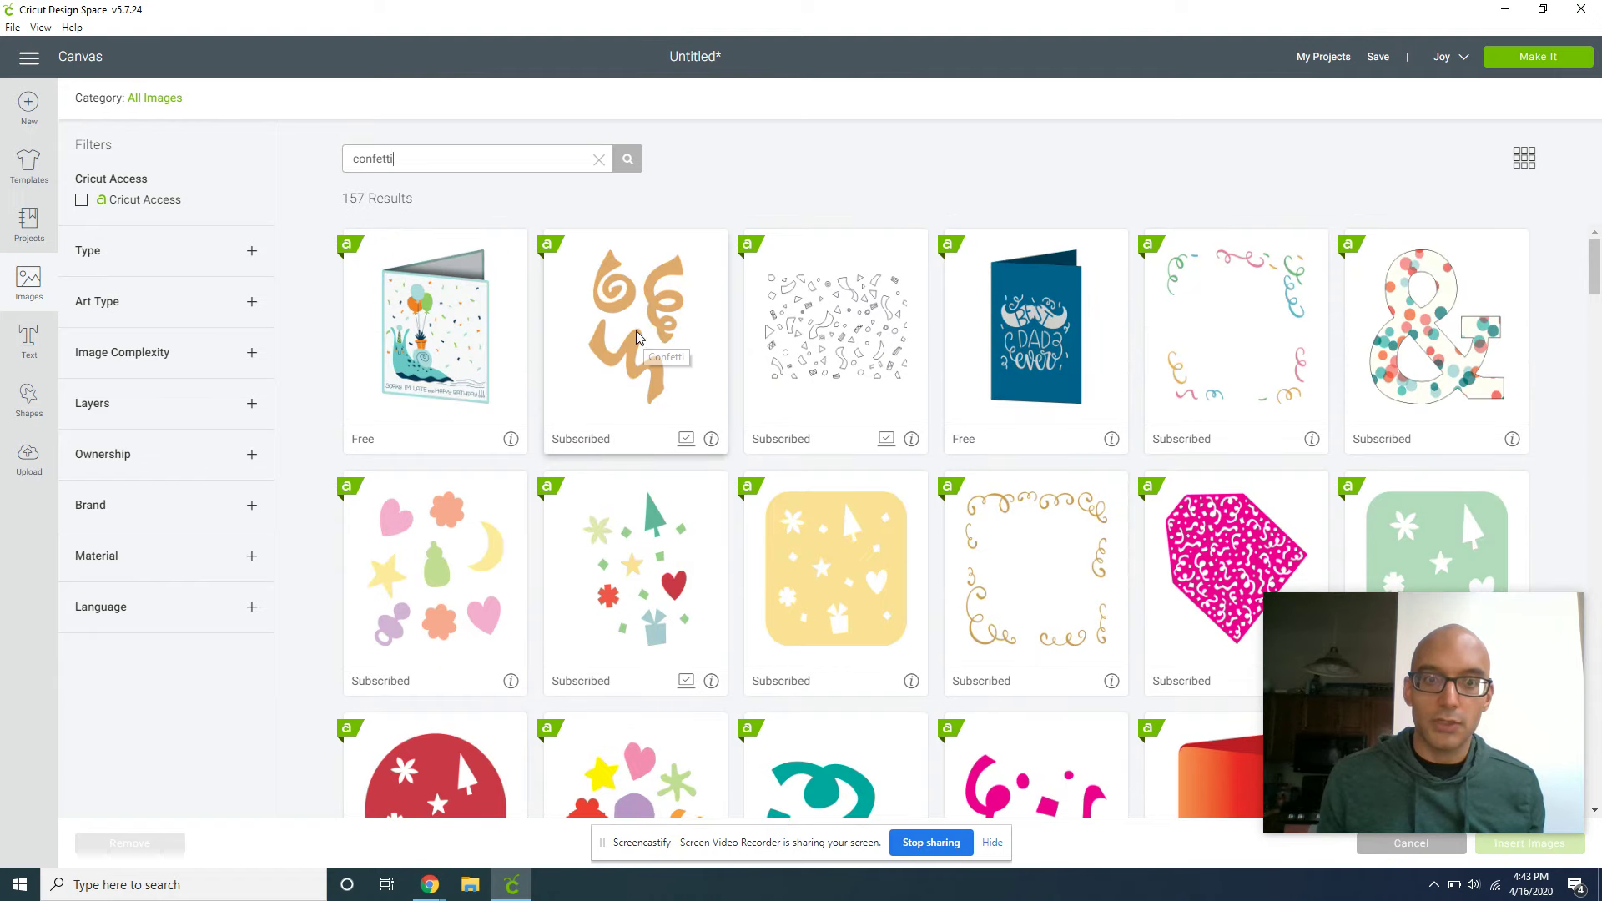
scroll(639, 351, "down", 3)
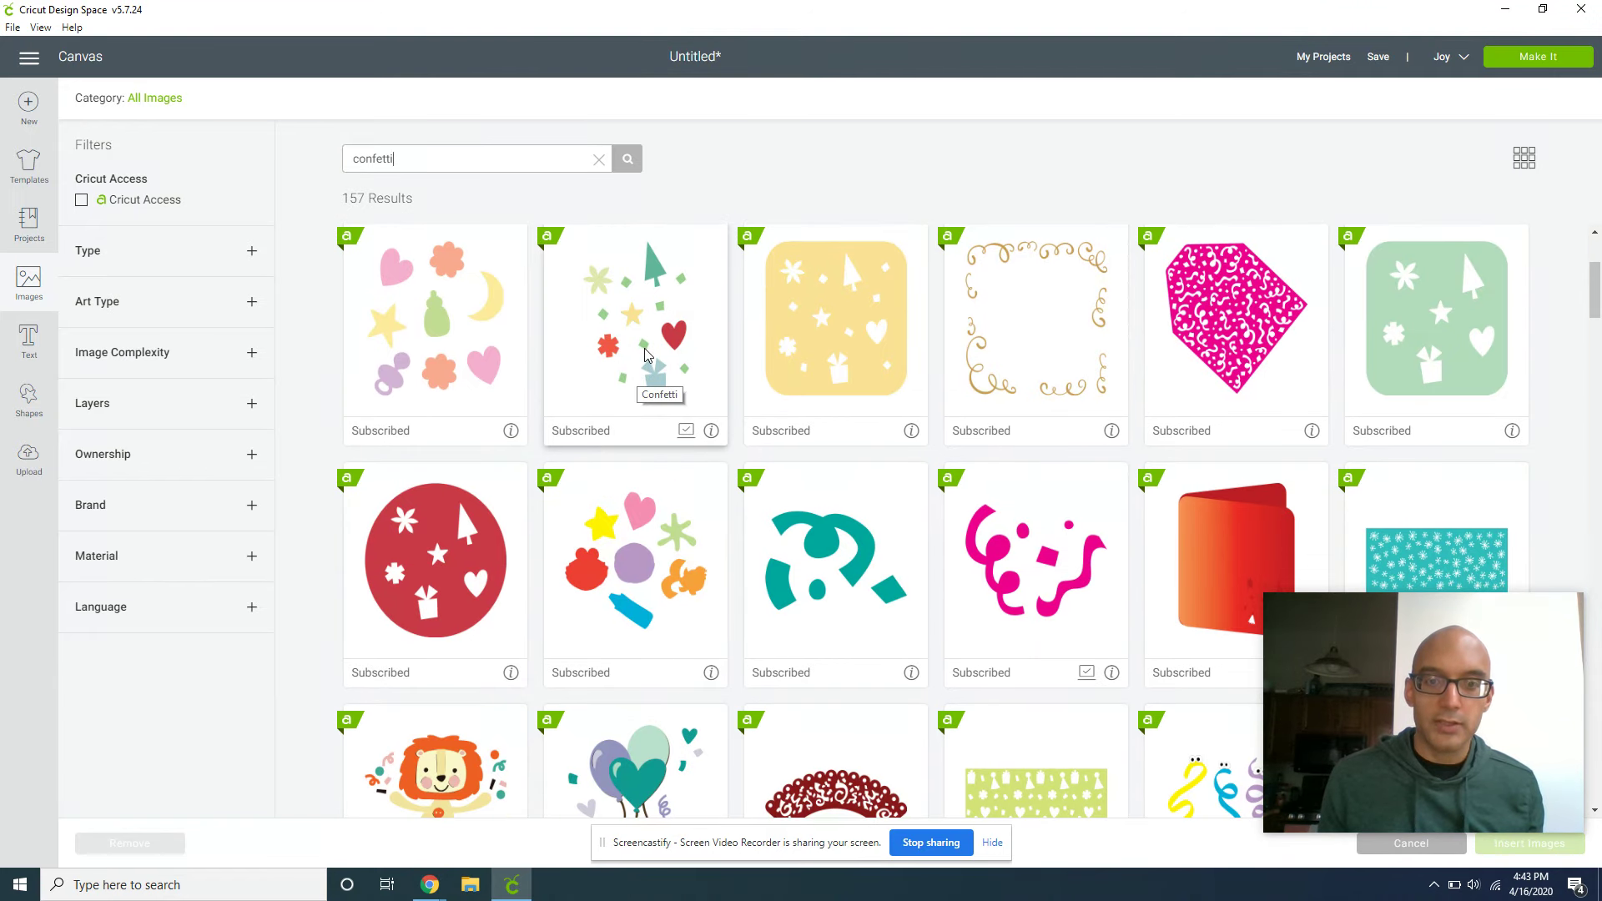
Insert the pink confetti squiggle and shrink it to about 2.358 x 1.716 inches, right of the card
left_click(1065, 570)
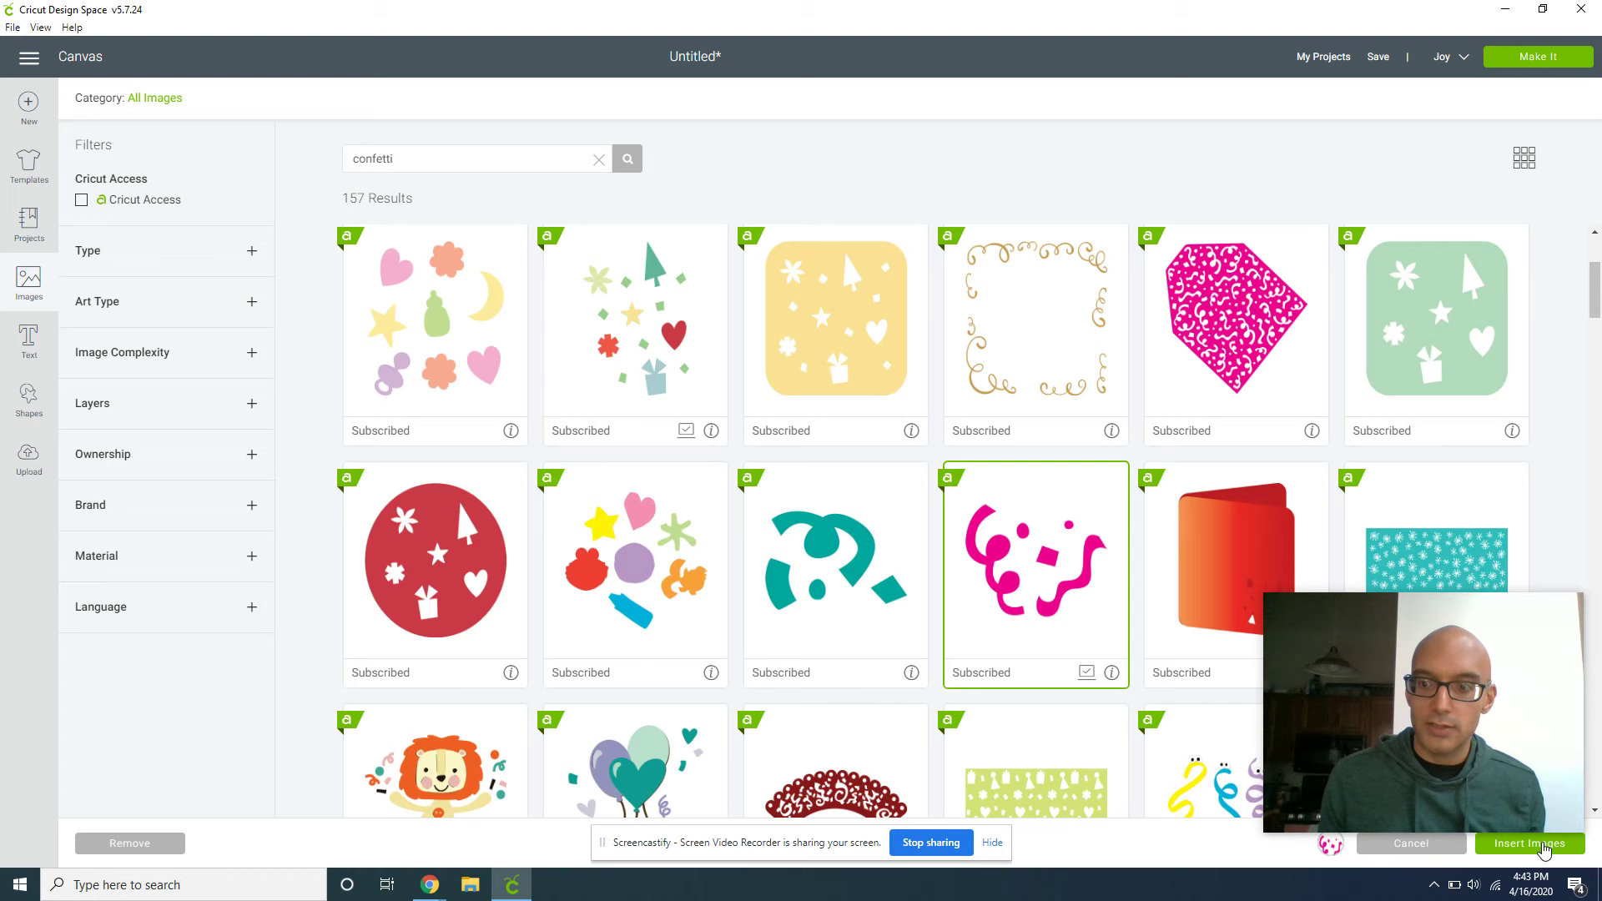
left_click(1529, 844)
left_click_drag(488, 453, 577, 353)
left_click_drag(653, 457, 750, 349)
Add a square, rotate it to about 344° over the confetti's left end, and select both
left_click(703, 666)
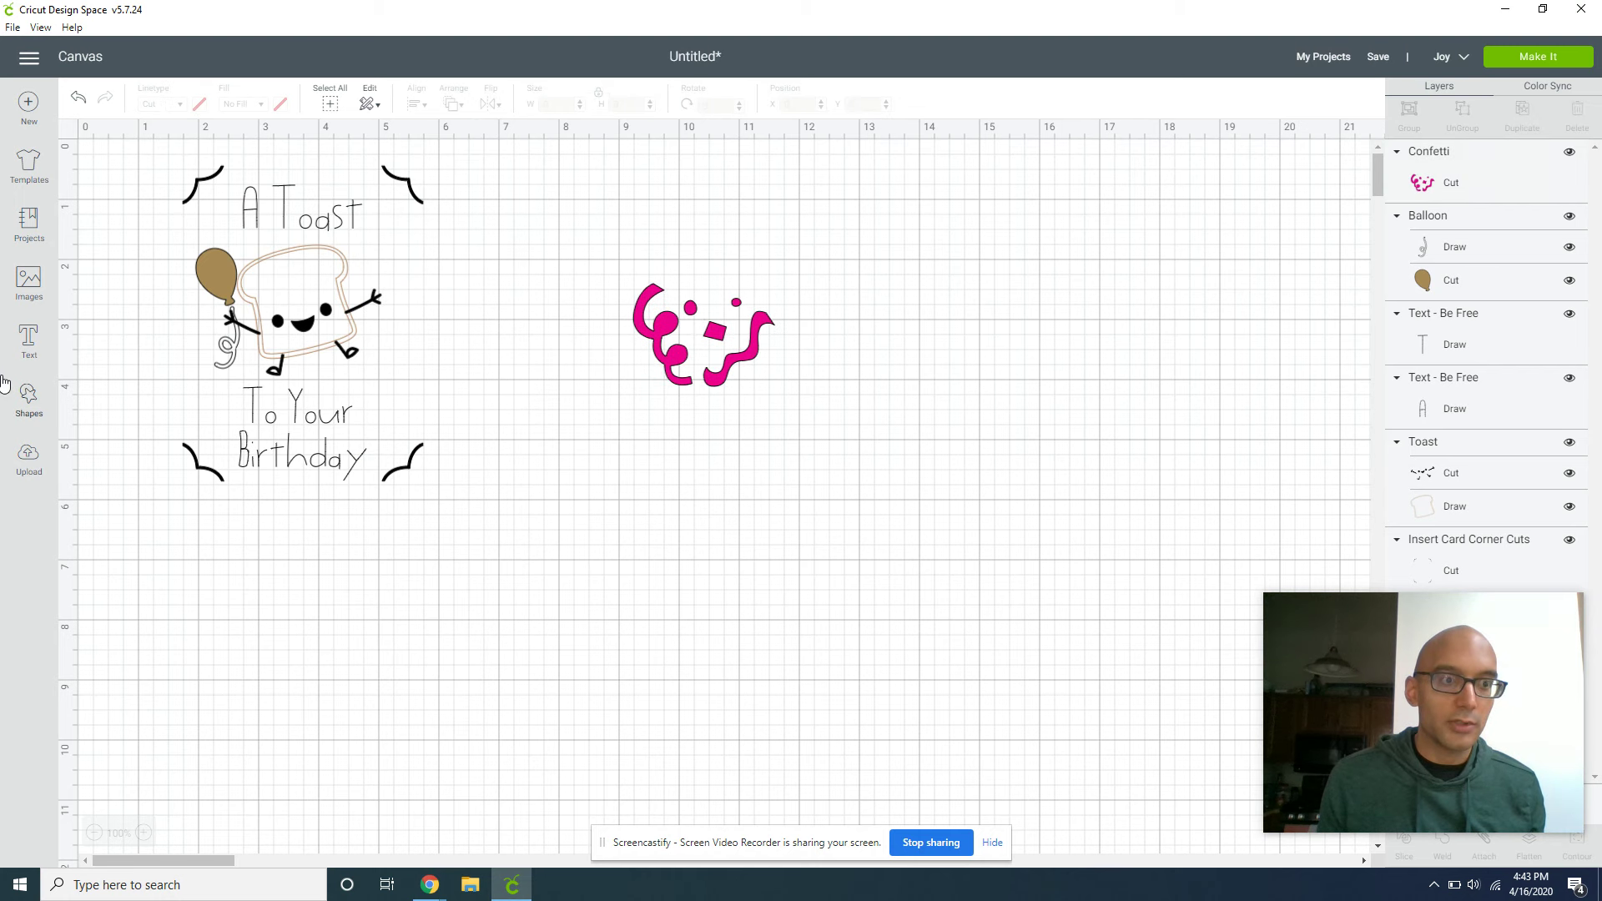
left_click(48, 417)
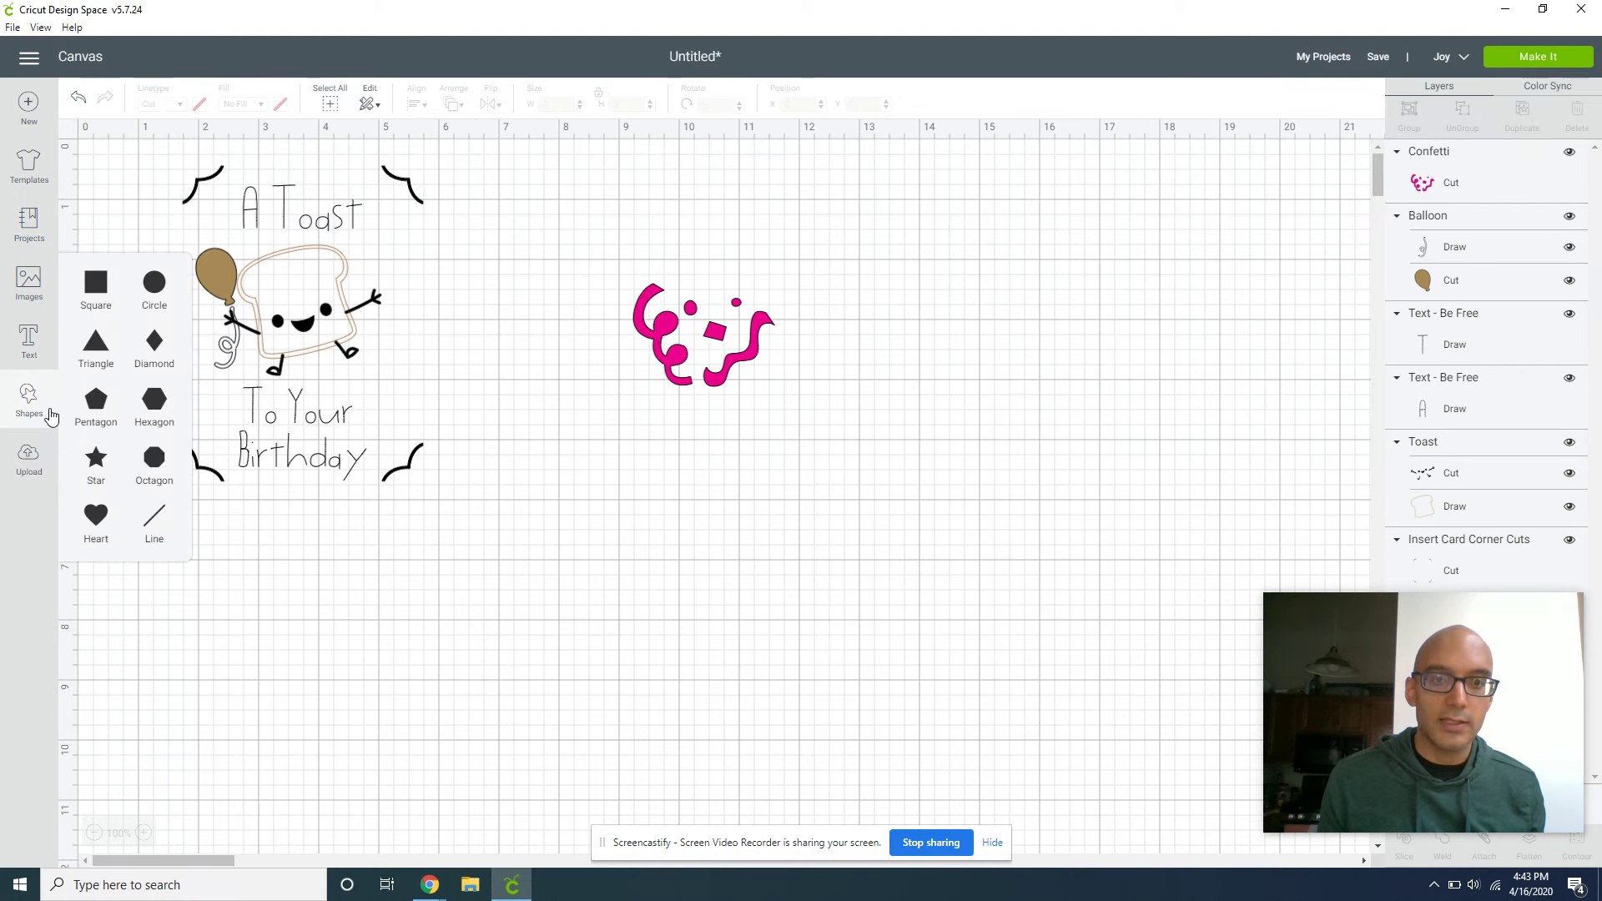
left_click(104, 289)
left_click_drag(463, 464, 637, 370)
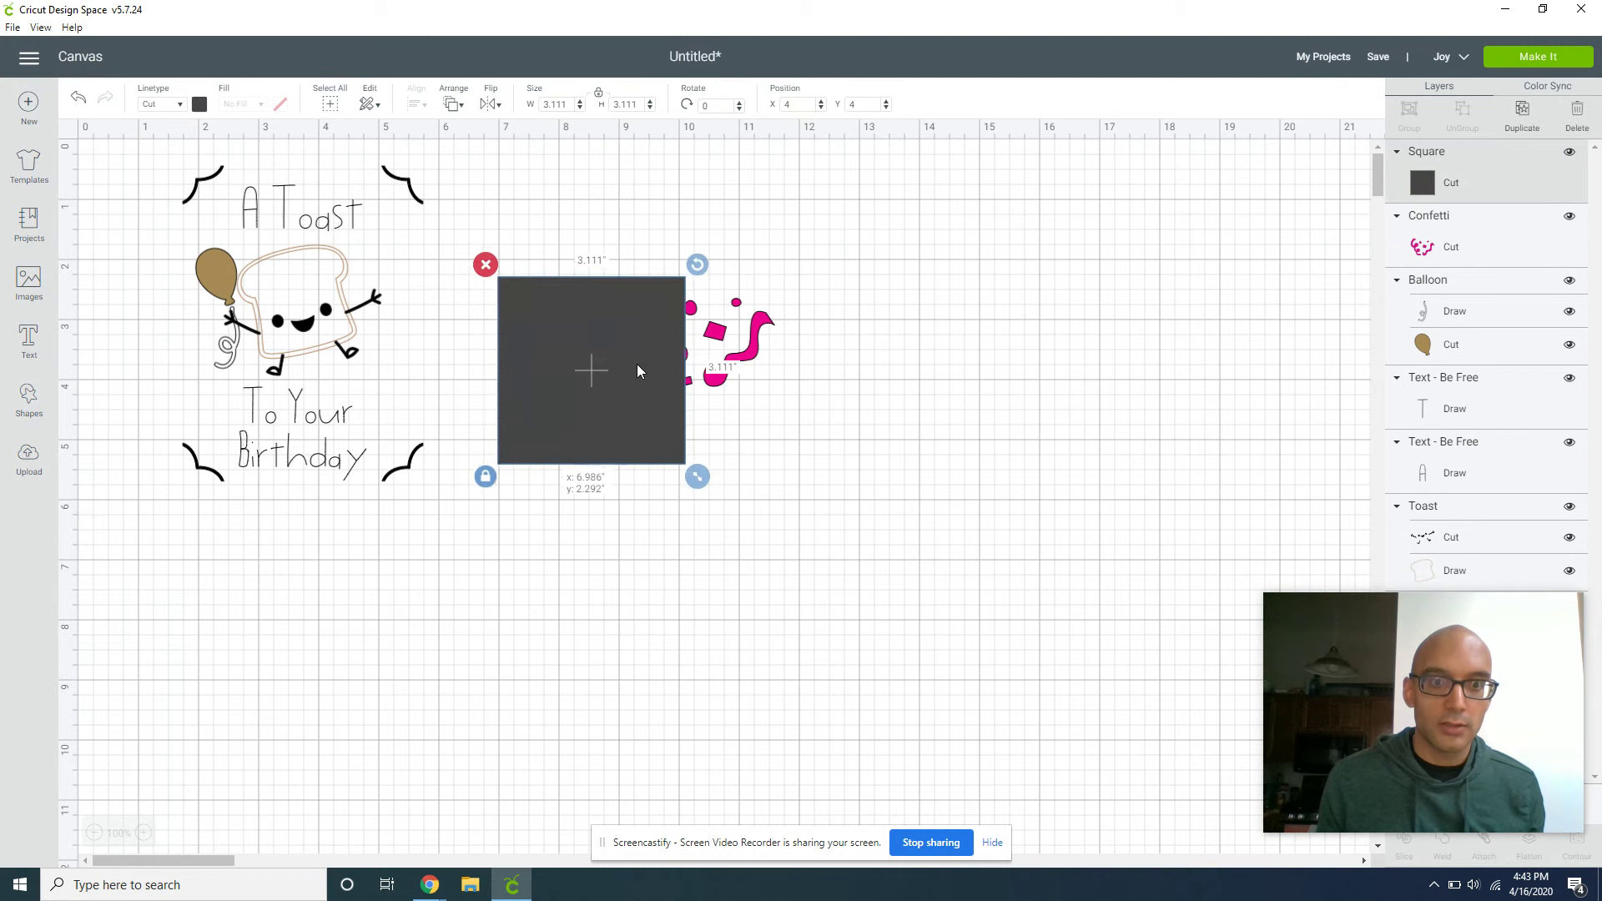
left_click_drag(698, 265, 672, 242)
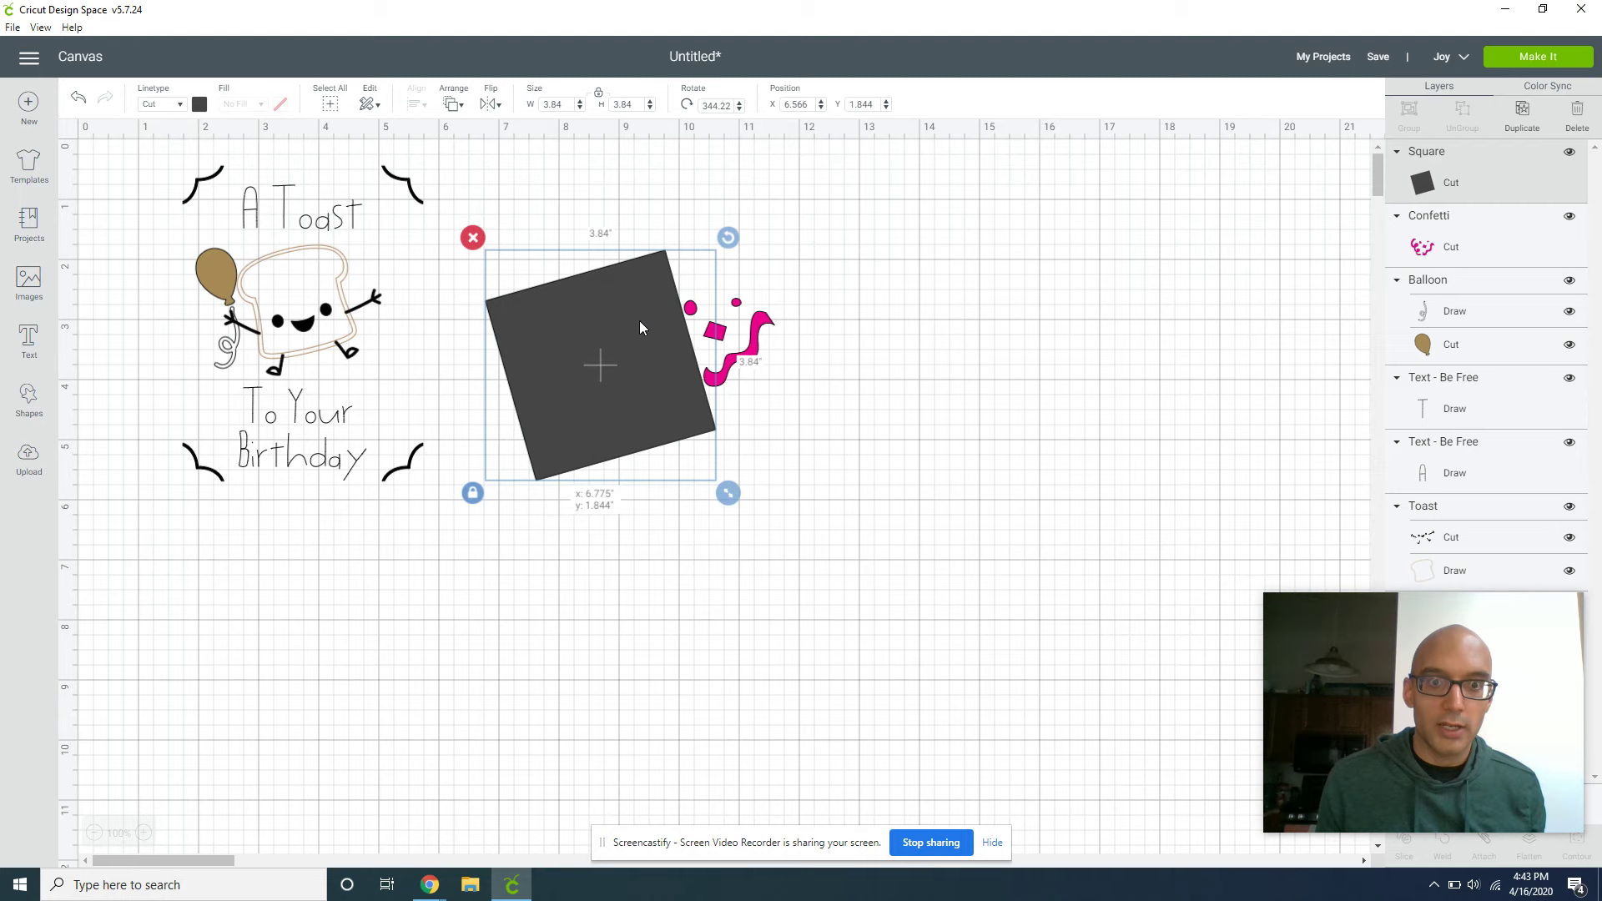
left_click_drag(926, 503, 597, 263)
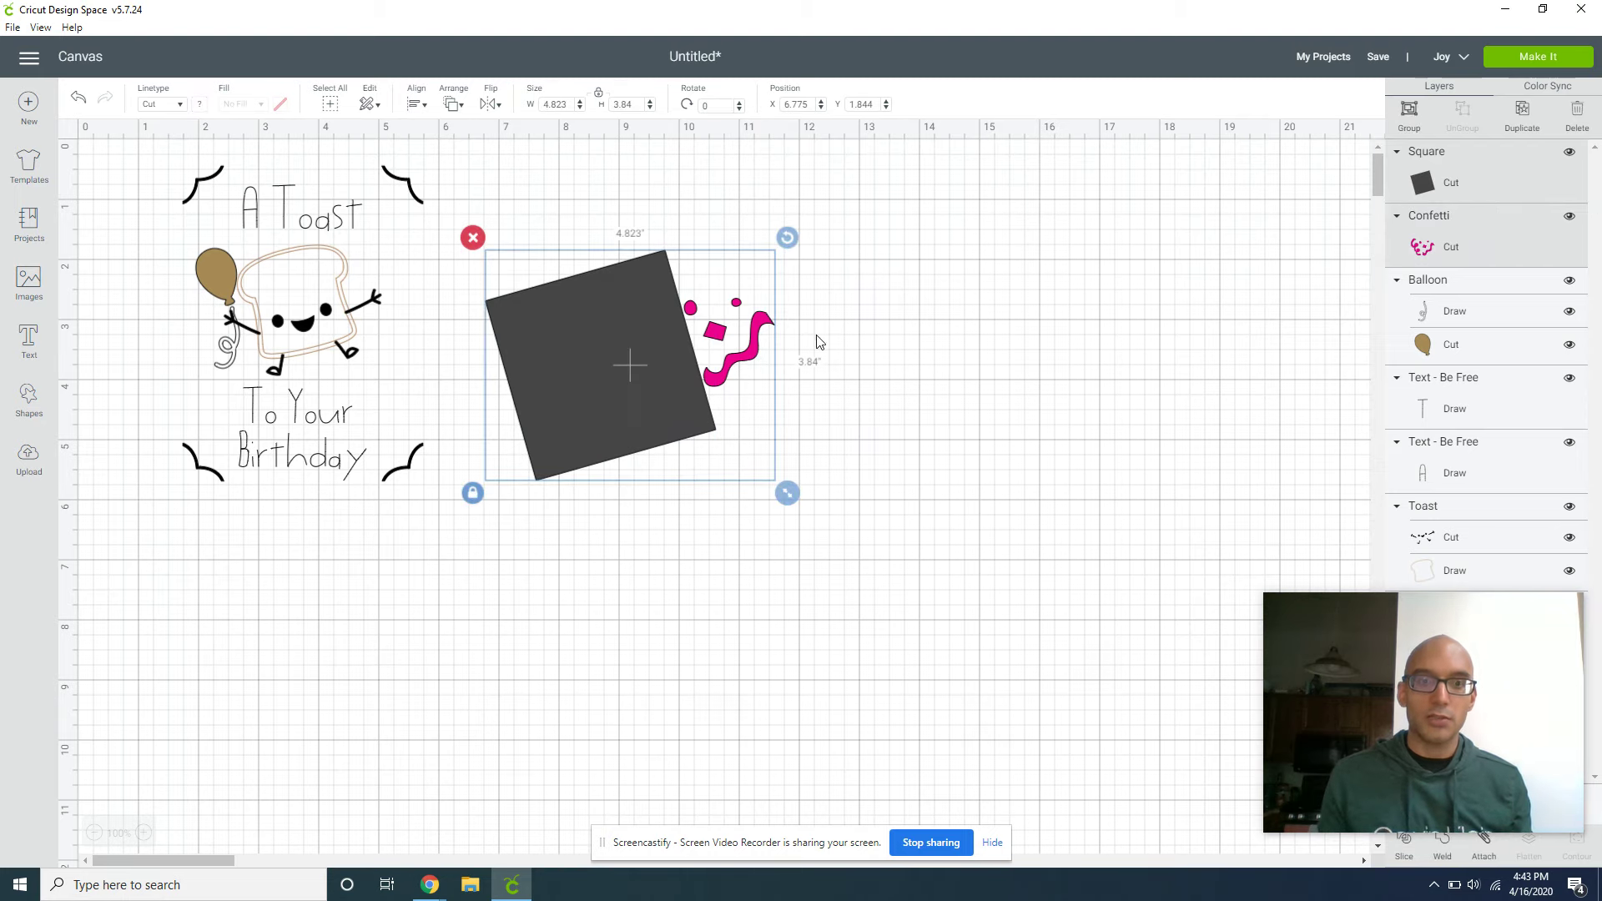
Slice the square and confetti, delete the leftover square, and shrink the dark swirl beside the toast's arm
mouse_move(1345, 794)
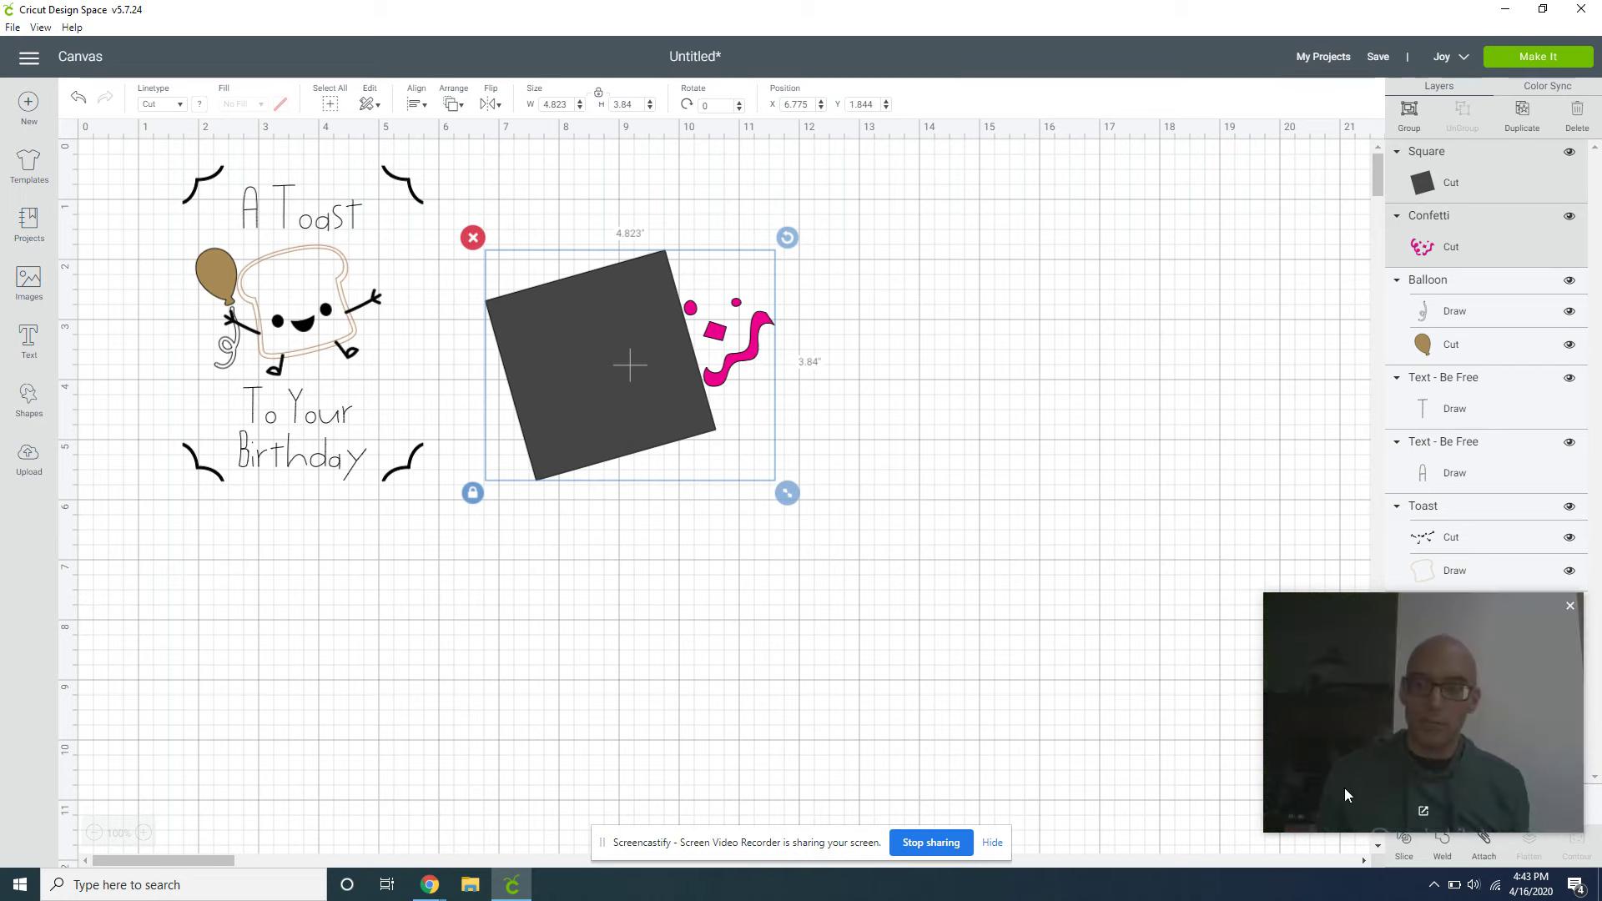
left_click(1406, 852)
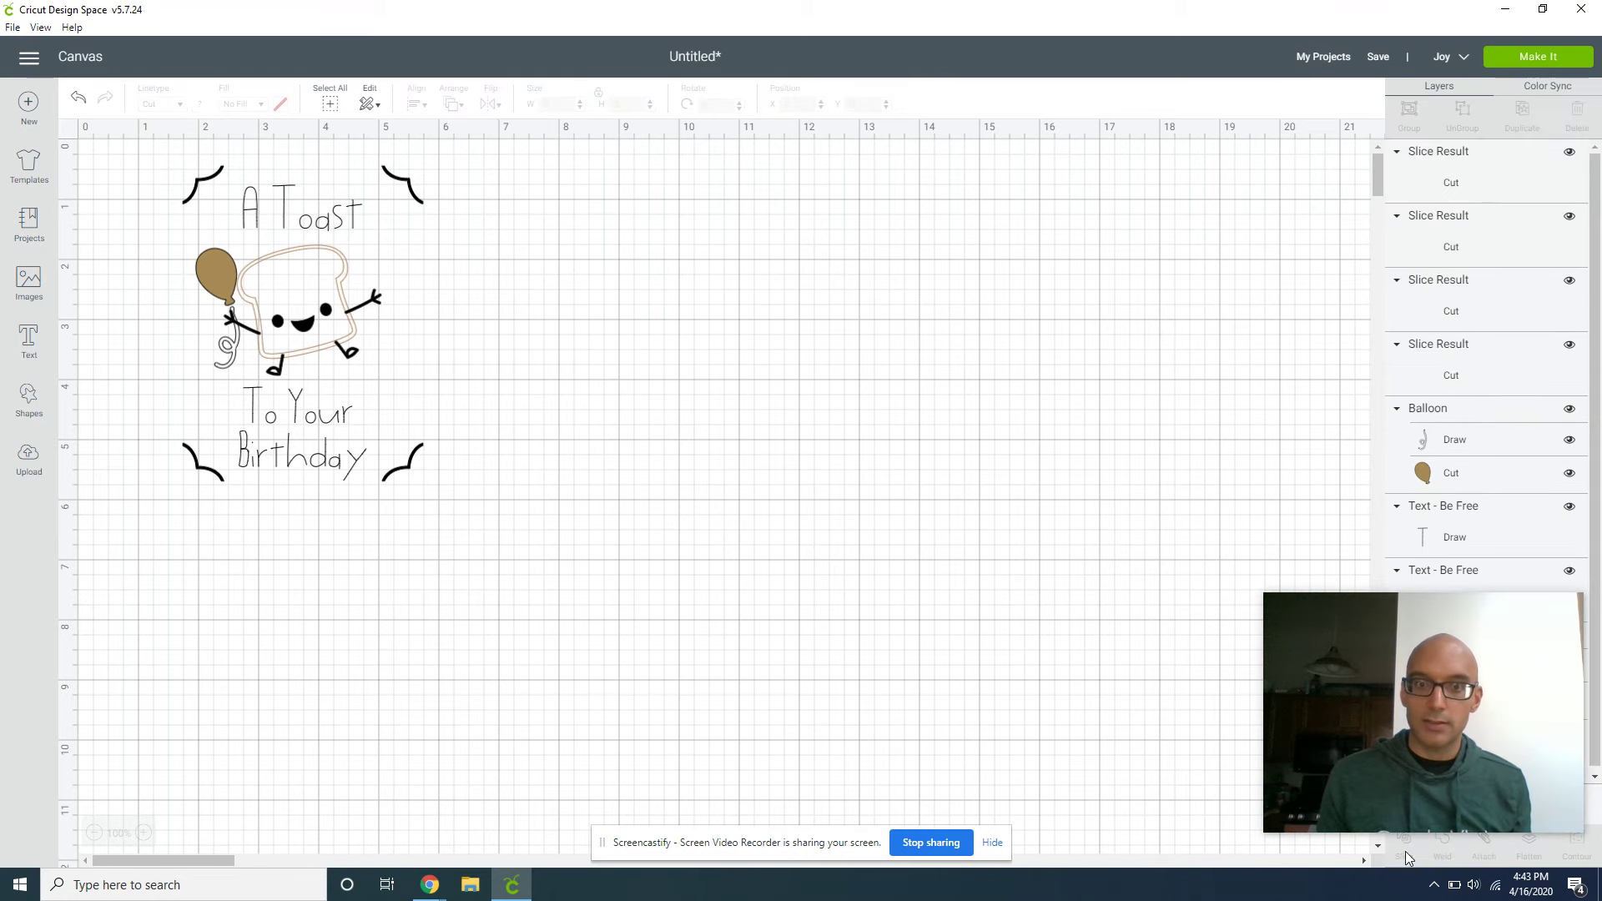
left_click(594, 333)
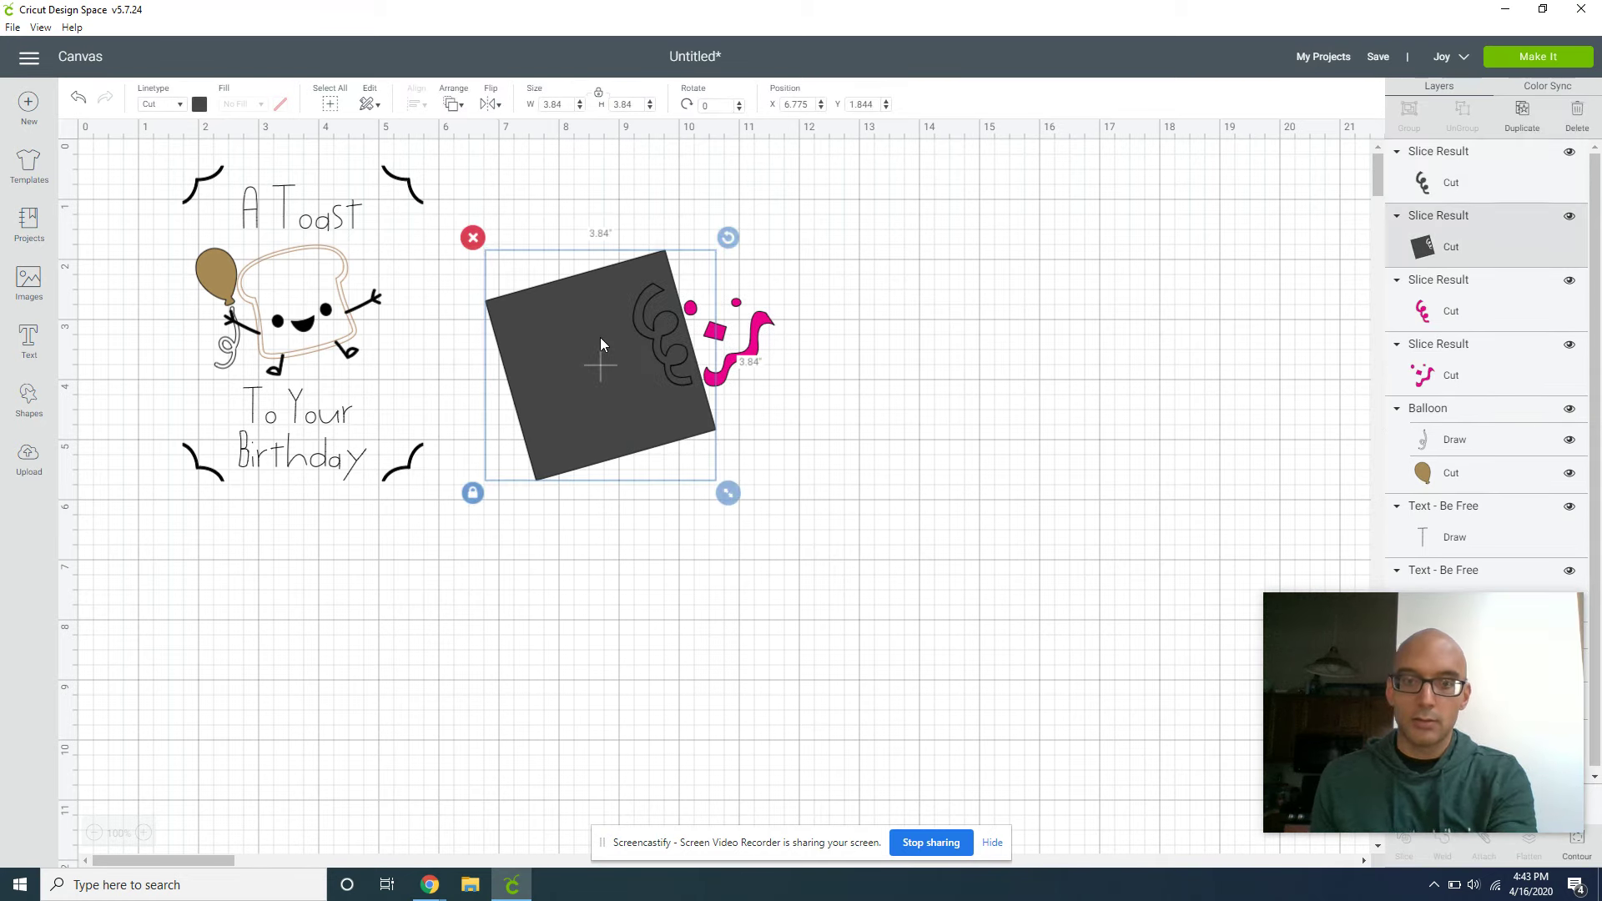
key("Delete")
left_click_drag(655, 330, 390, 361)
left_click_drag(447, 434, 422, 410)
Flip the pink swirl vertically, tilt it, and shrink it onto the card beside 'To Your'
left_click(671, 332)
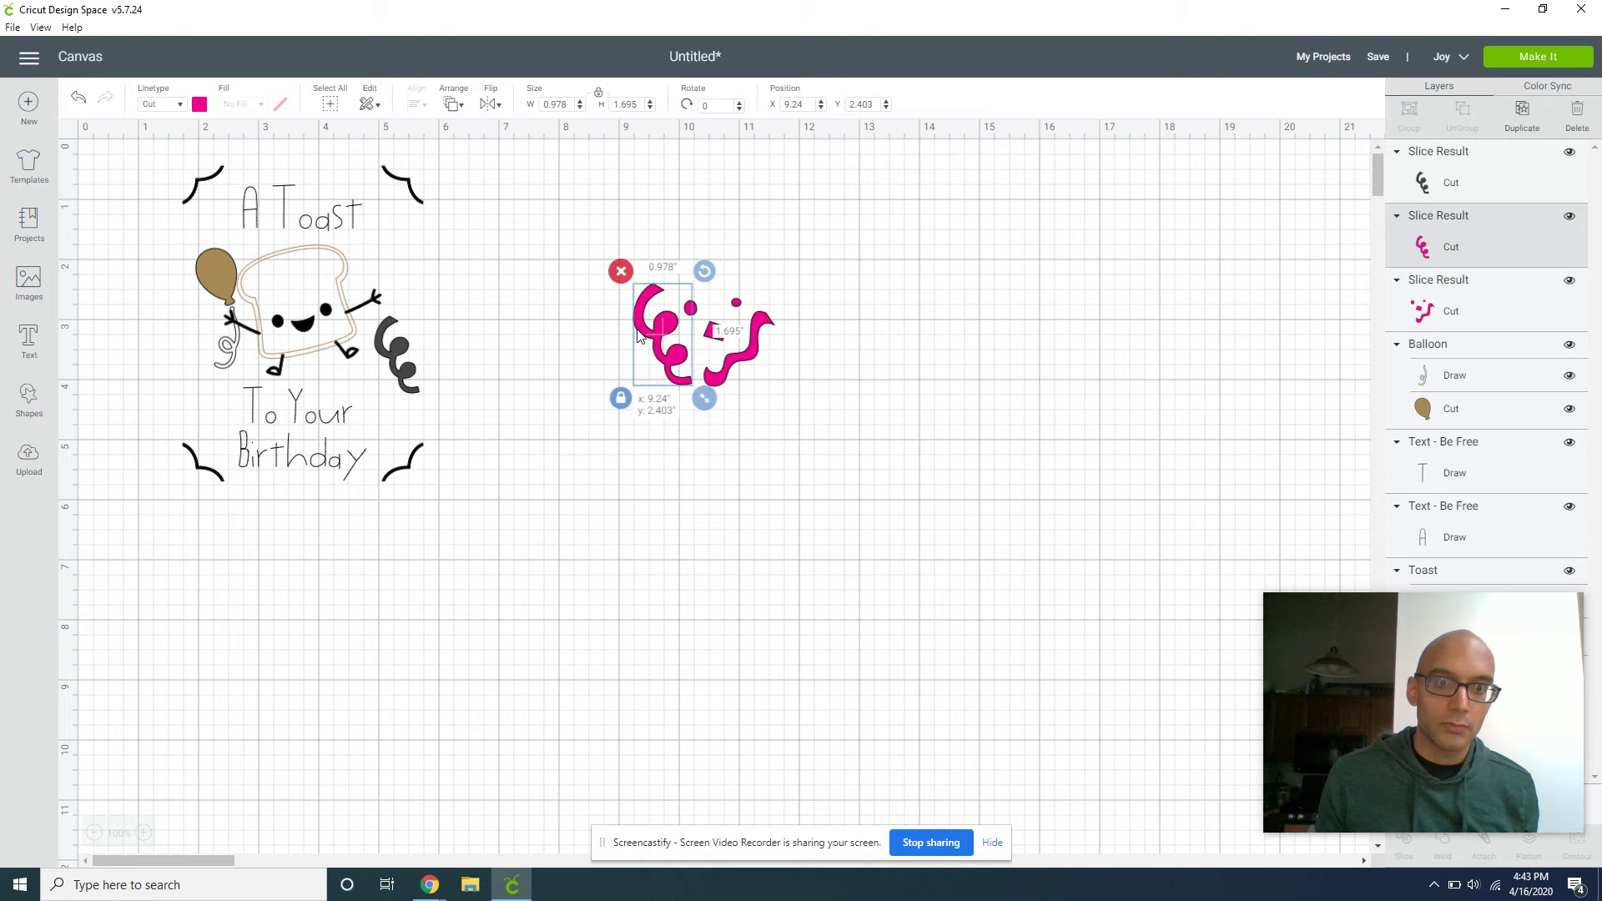
left_click_drag(672, 332, 575, 353)
left_click(501, 107)
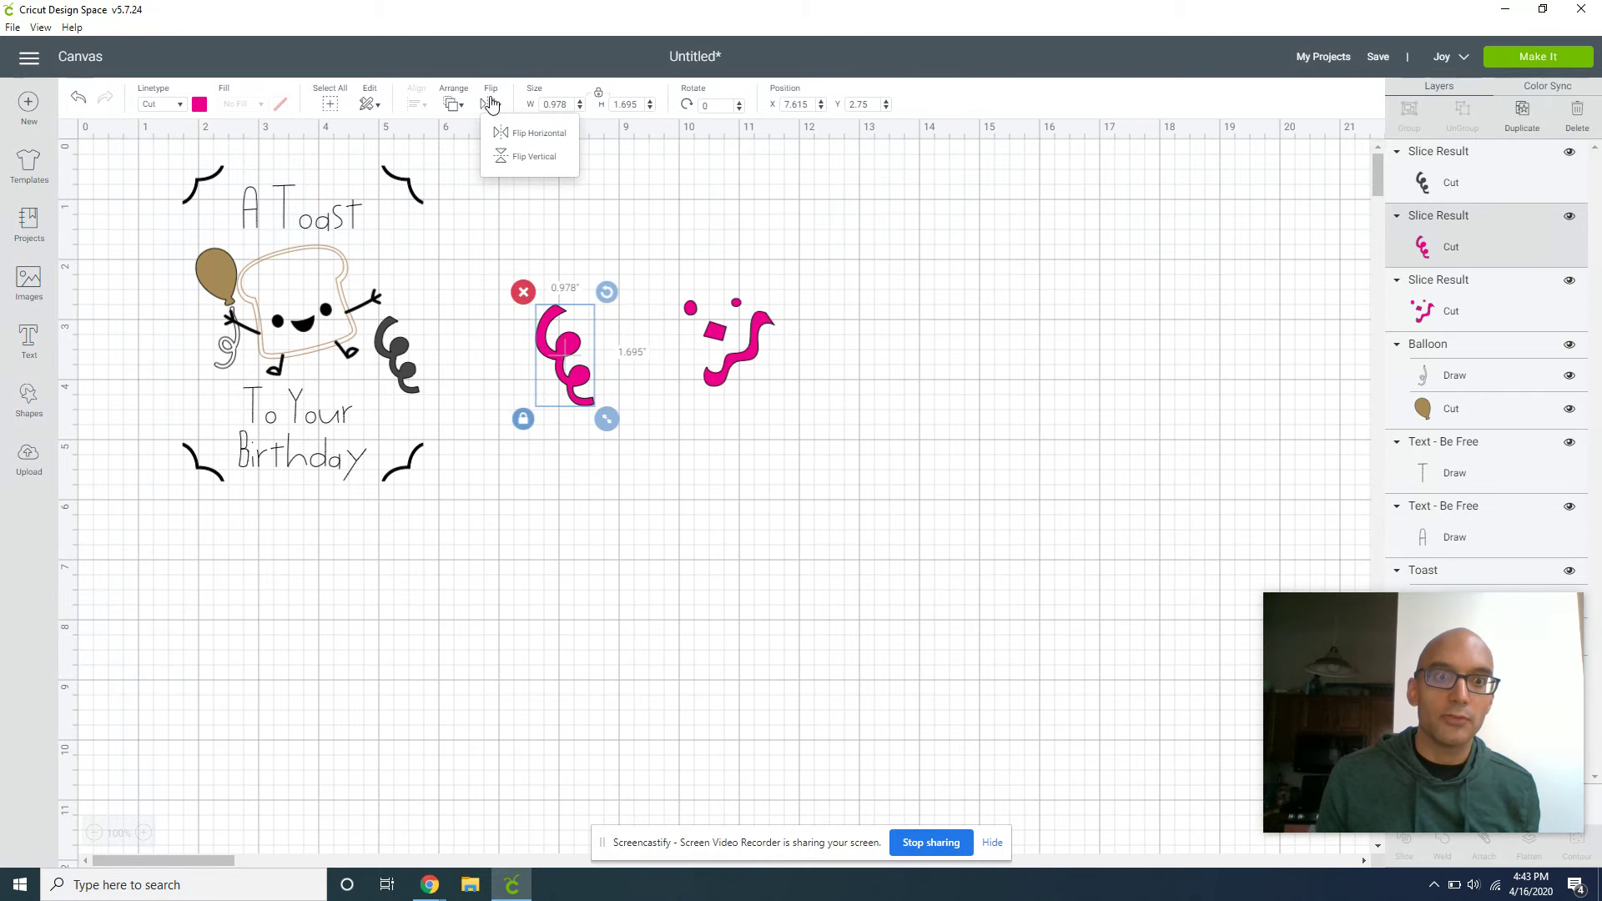
left_click(510, 154)
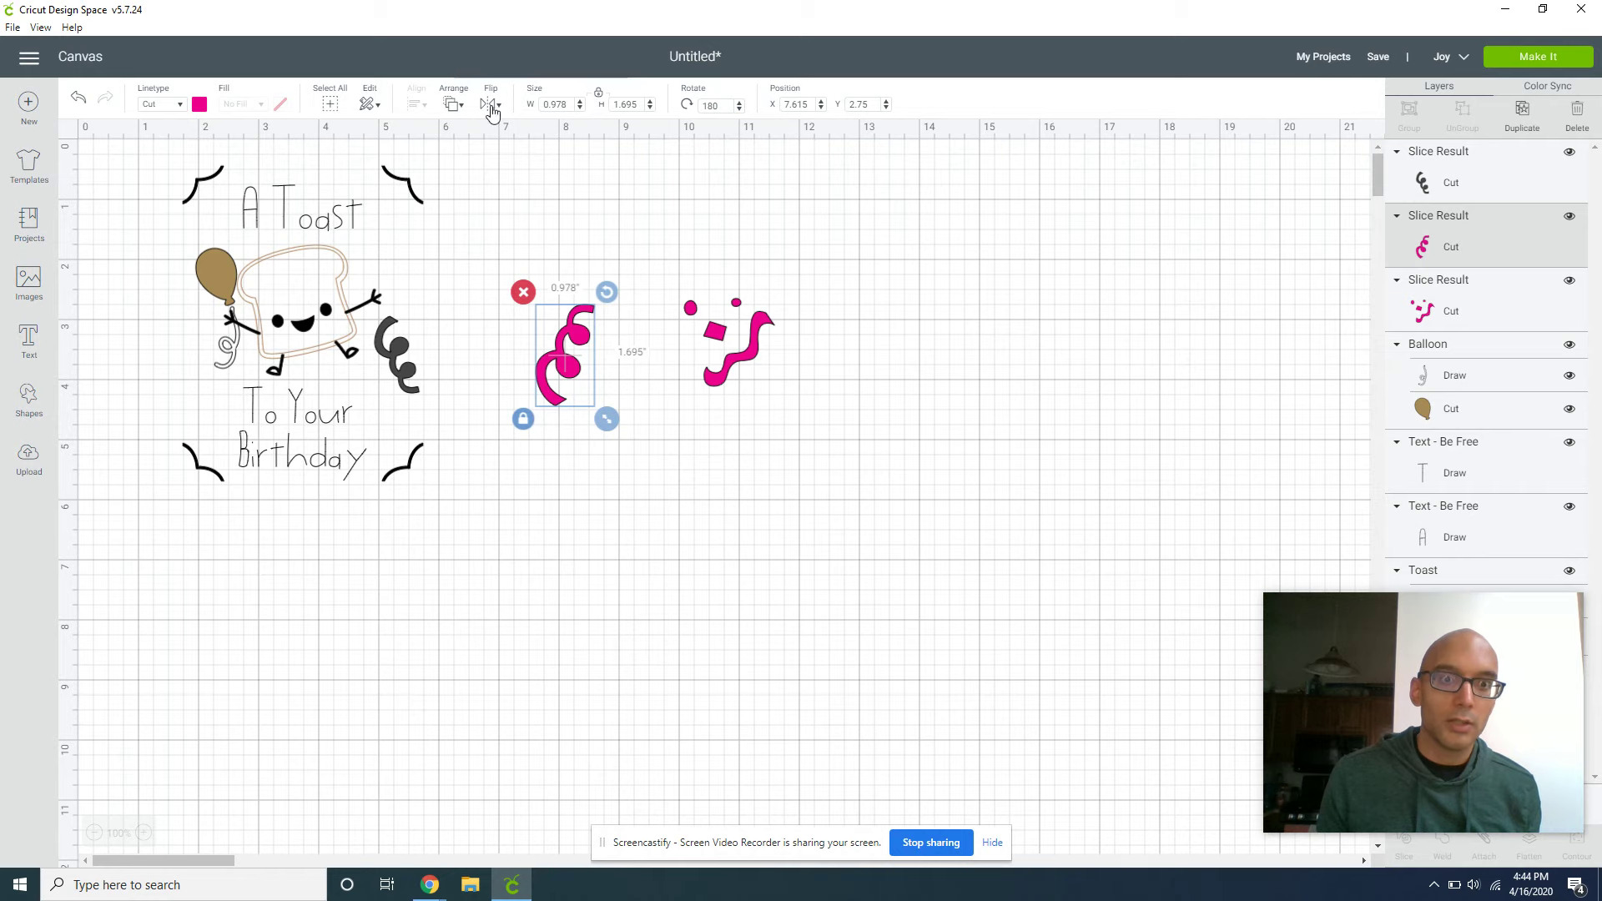
left_click_drag(606, 294, 588, 488)
left_click_drag(563, 367, 215, 392)
left_click_drag(255, 458, 220, 404)
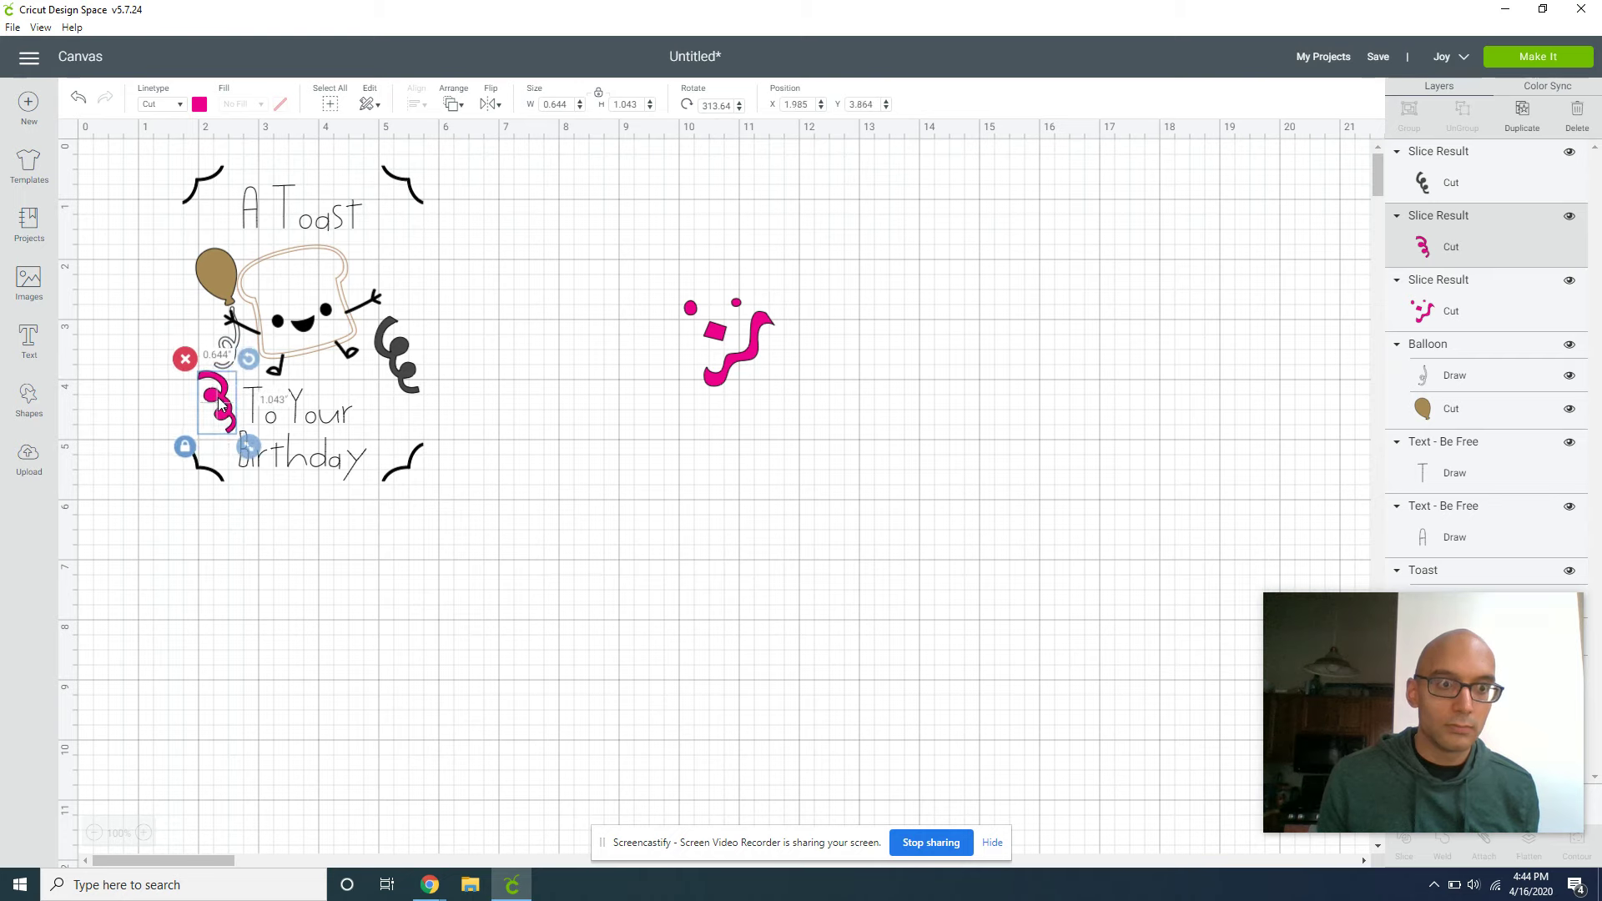
Shrink the pink confetti and place it at the card's upper right
left_click(682, 637)
left_click(723, 325)
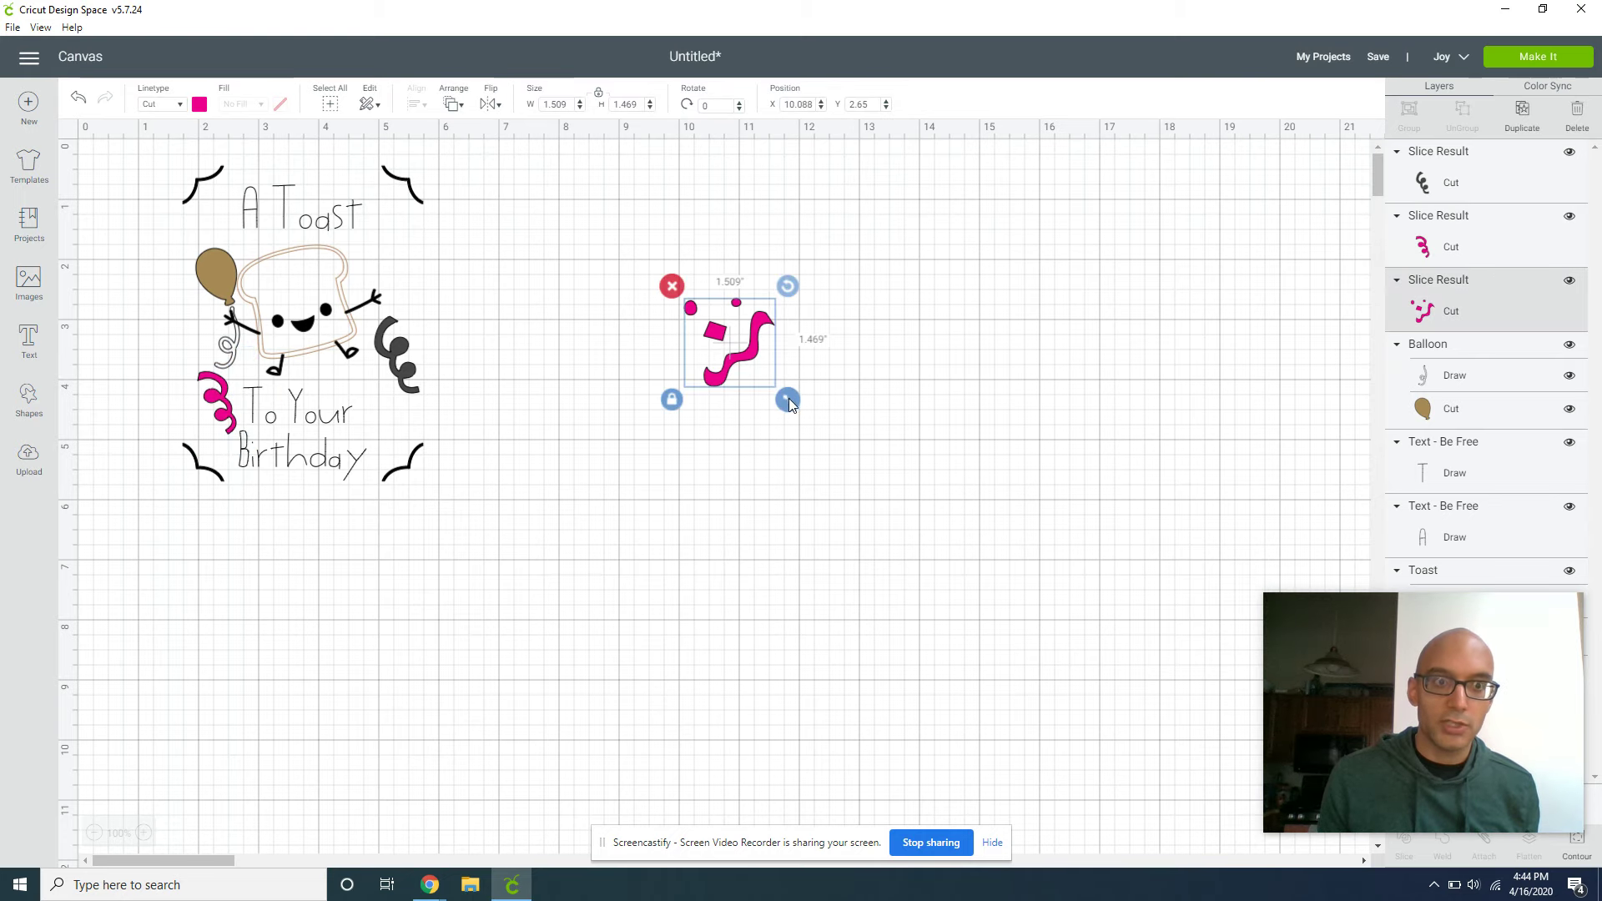
left_click_drag(788, 398, 547, 251)
left_click(716, 401)
left_click(442, 246)
Duplicate the pink confetti, flip the copy vertically, and nudge it up and left
key("ctrl+v")
left_click(490, 104)
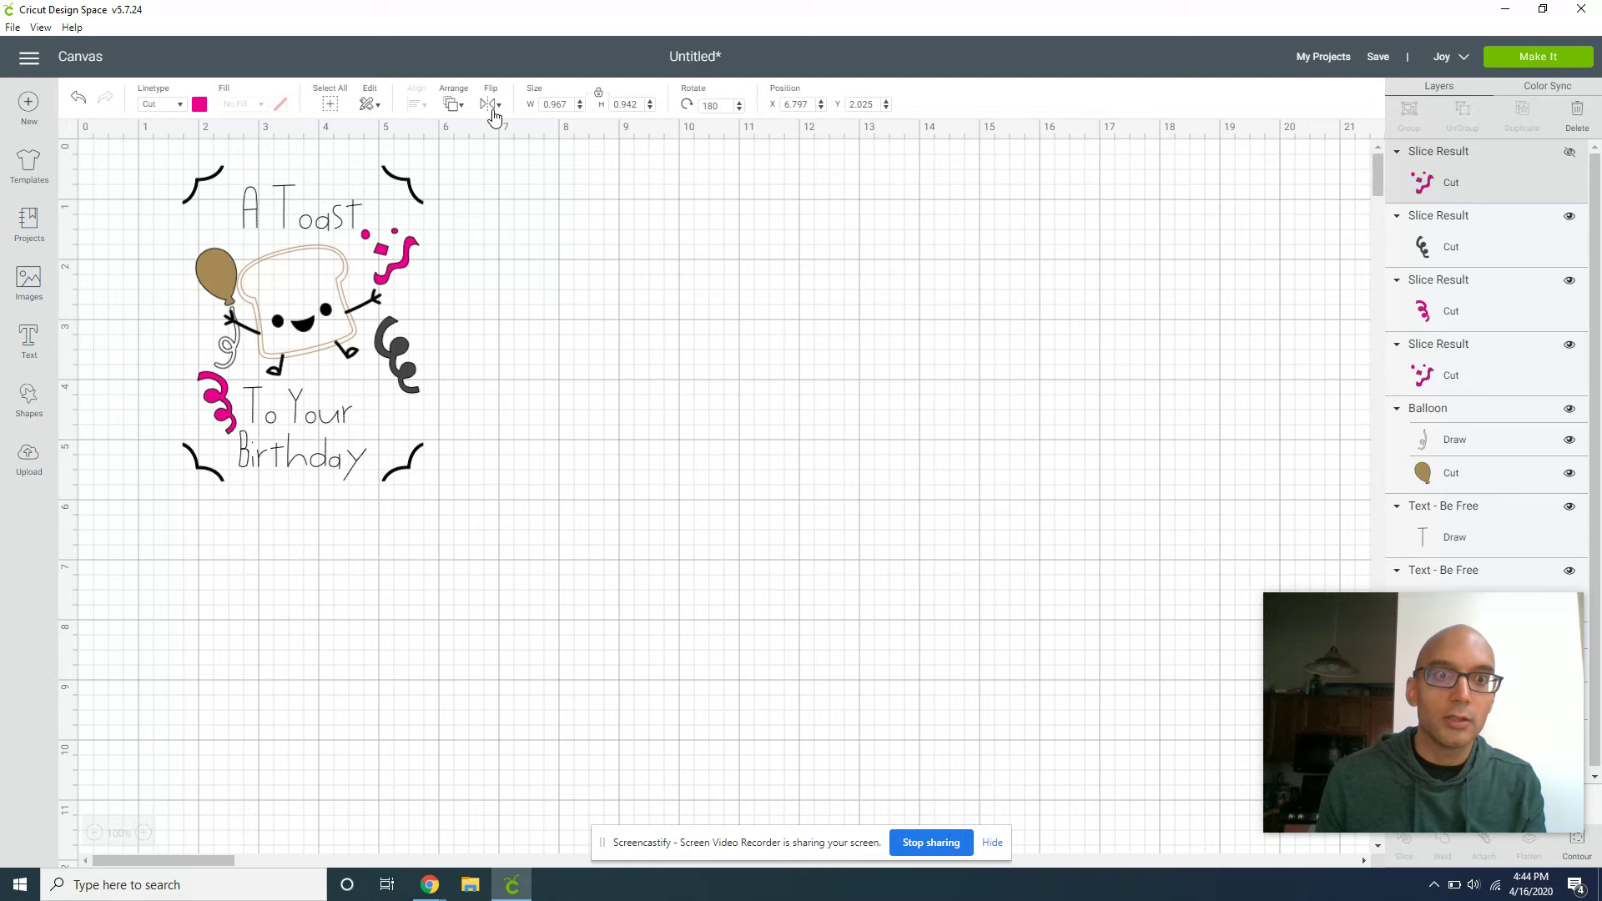
left_click(493, 108)
left_click(525, 155)
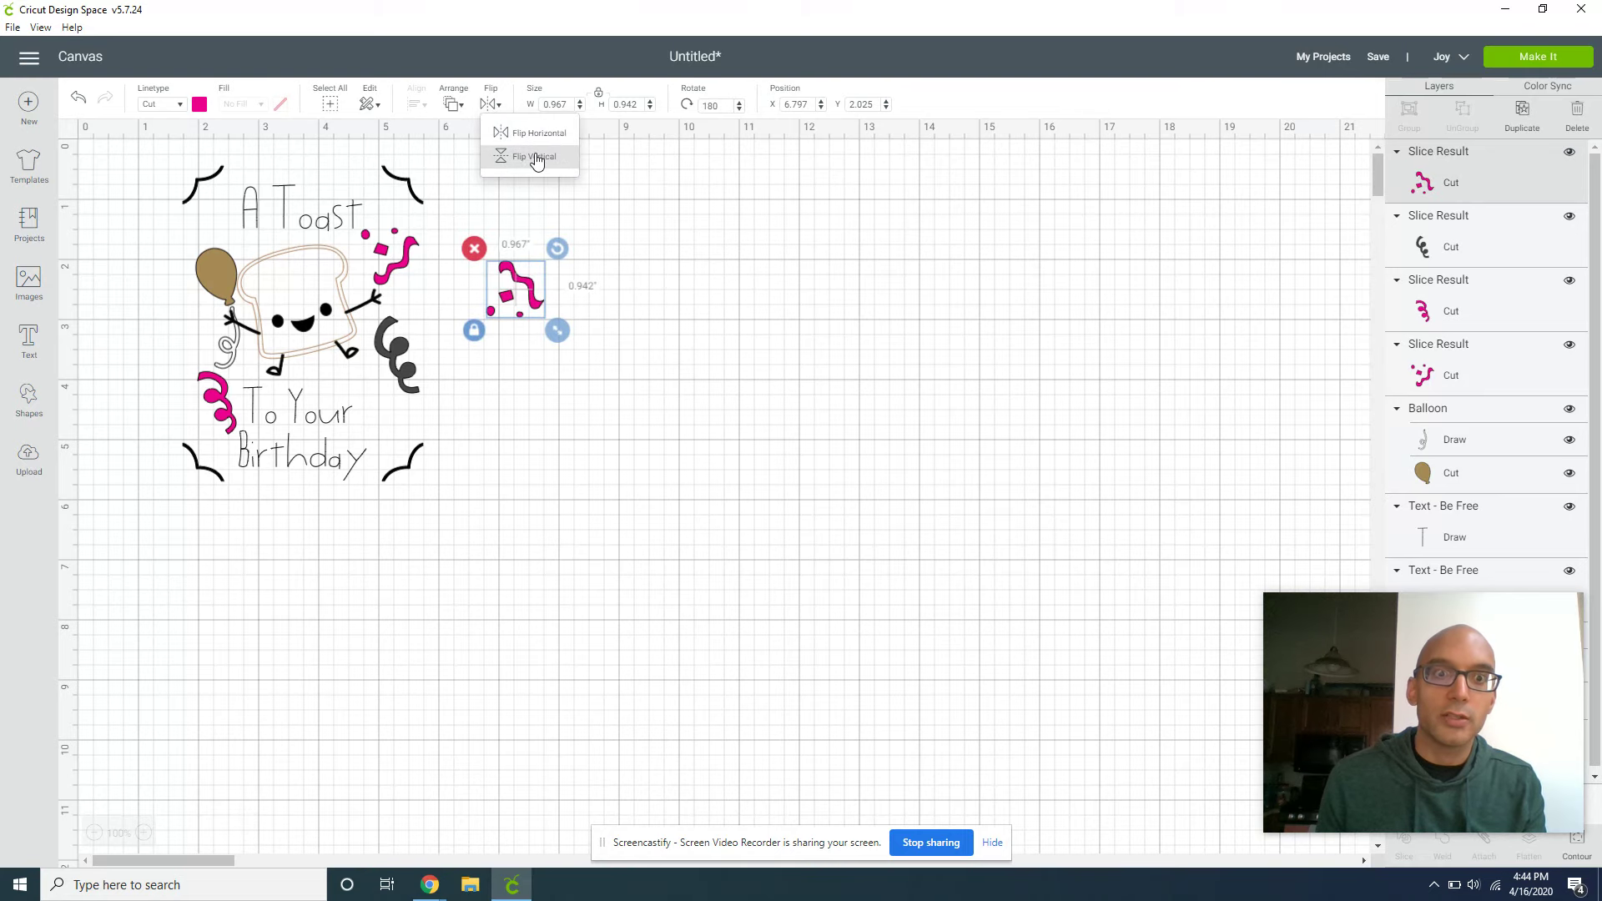
left_click(537, 158)
left_click(513, 294)
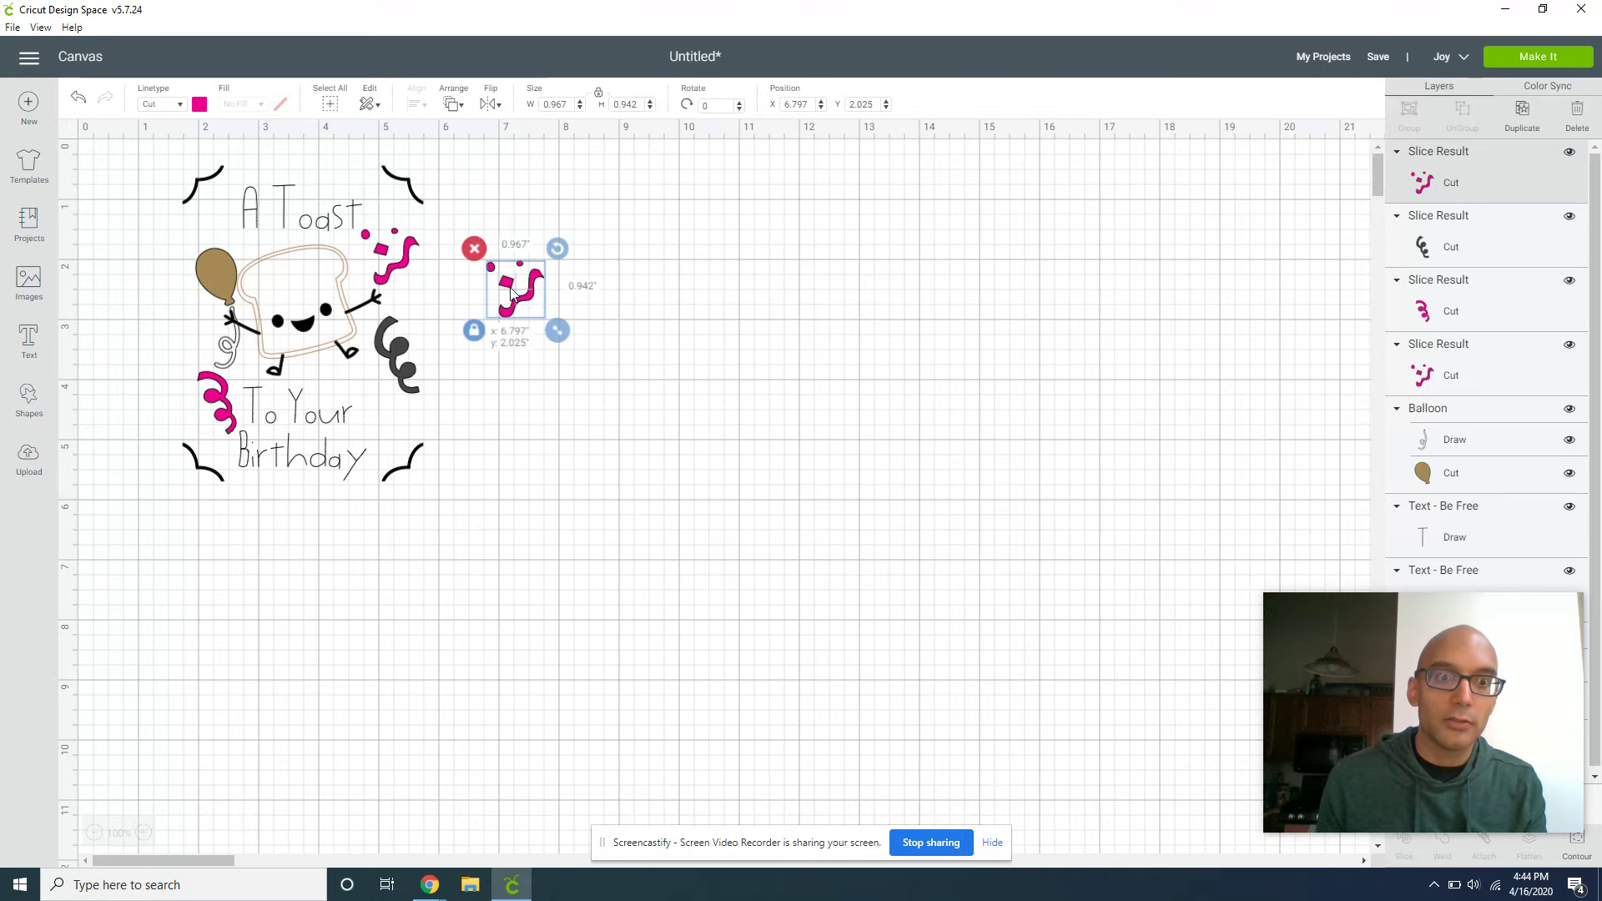
left_click_drag(513, 293, 486, 262)
Mirror the confetti copy horizontally, place it beside 'A Toast' at top left, and show Color Sync
left_click(491, 104)
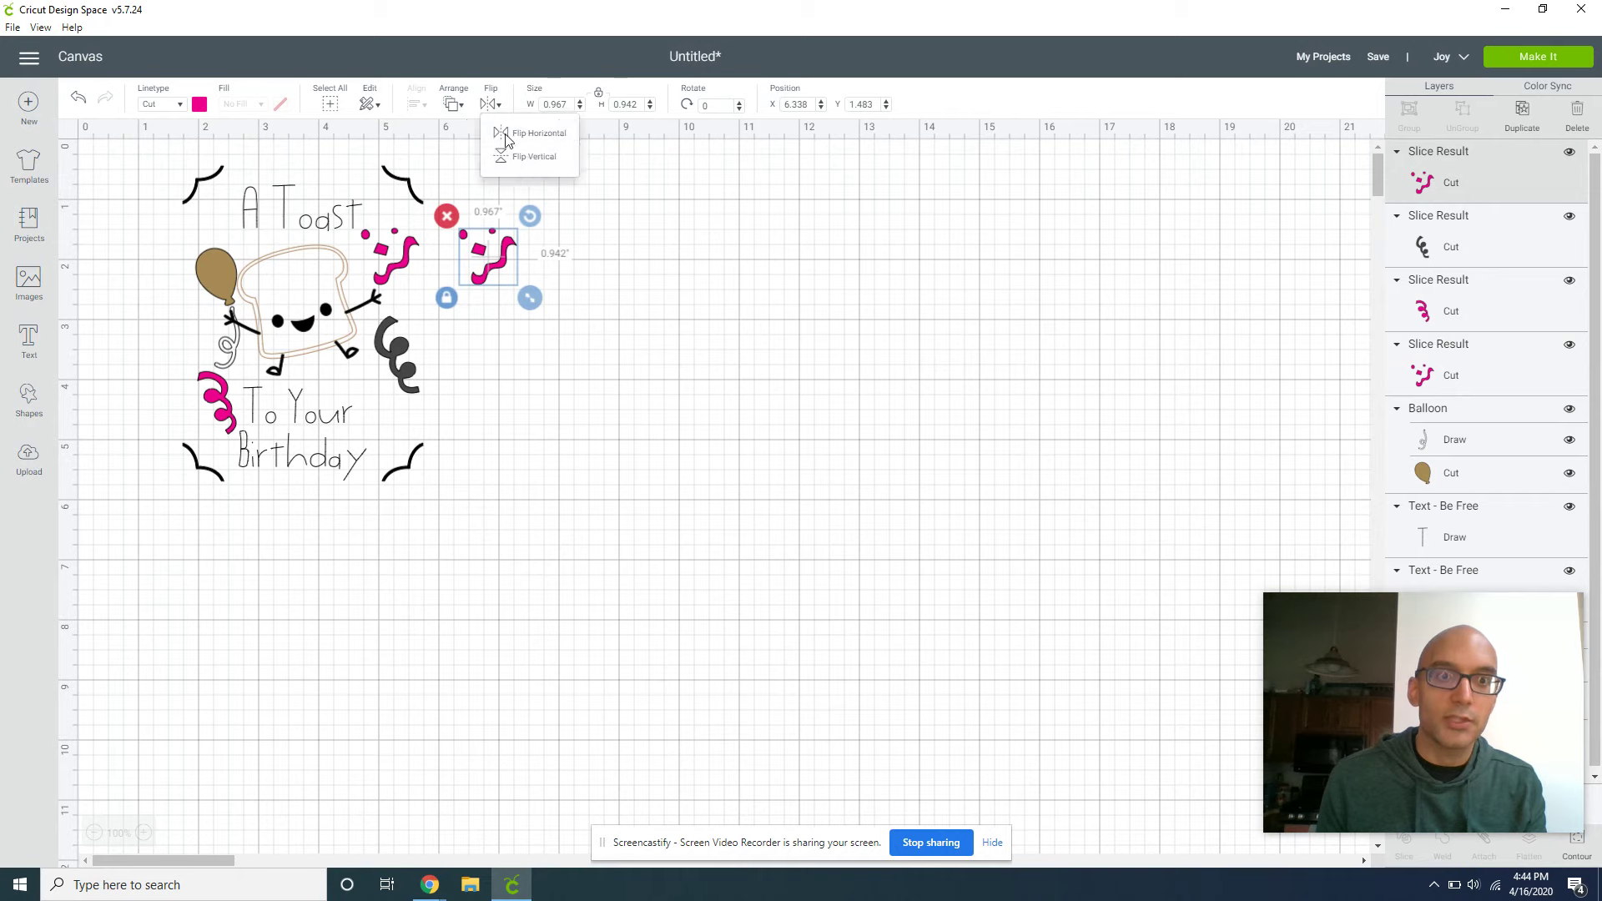
left_click(506, 140)
left_click(492, 107)
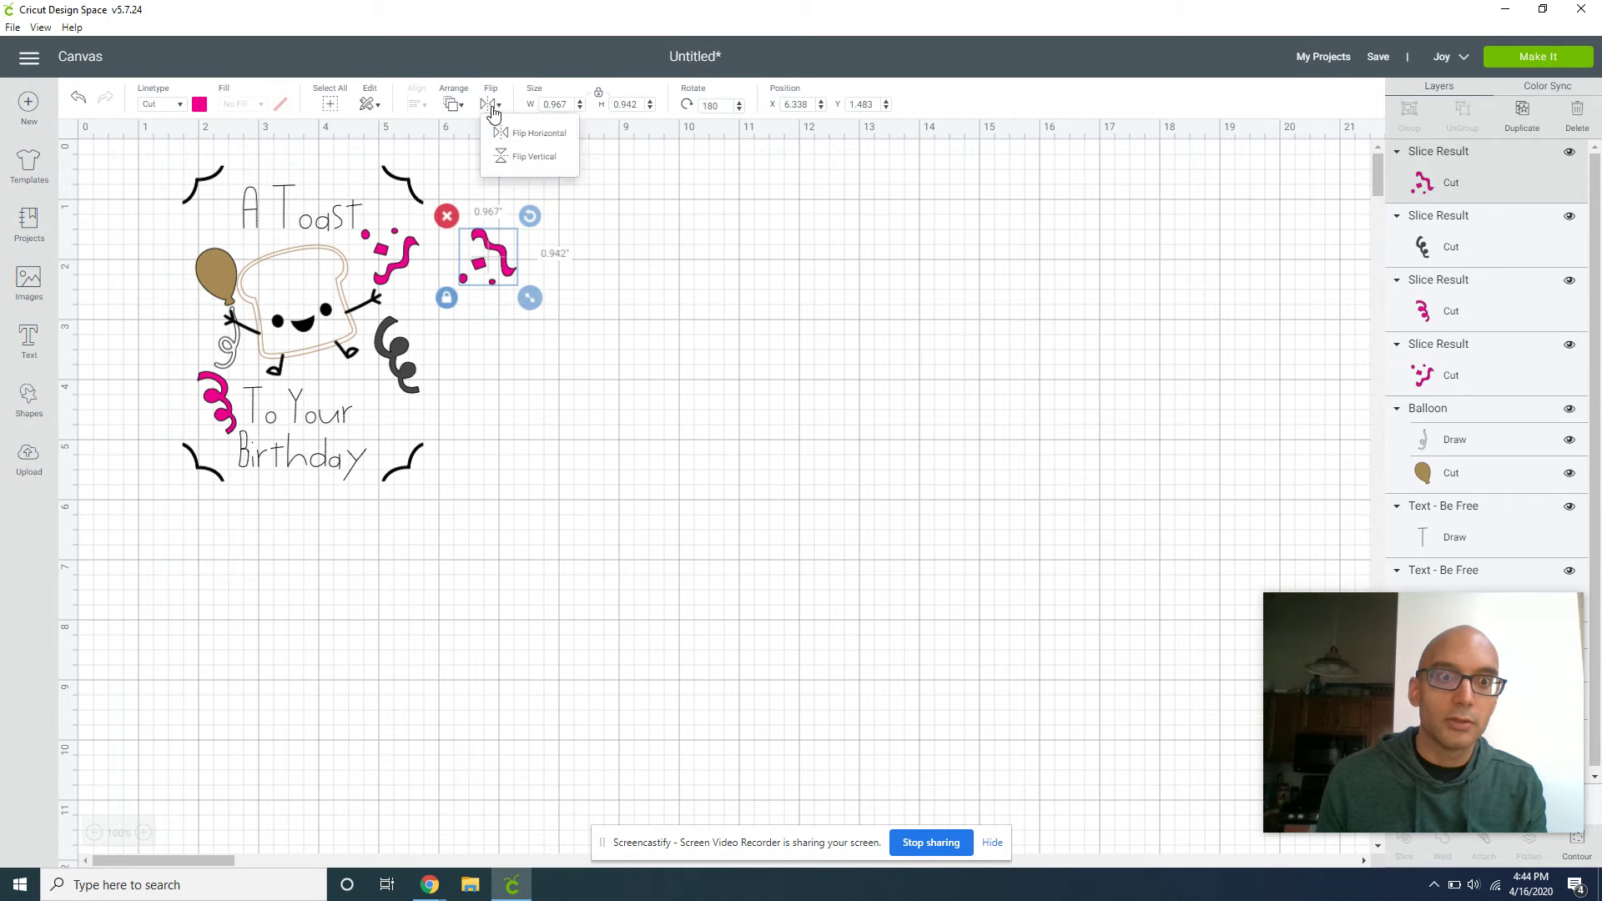
left_click(538, 133)
left_click_drag(484, 258, 218, 217)
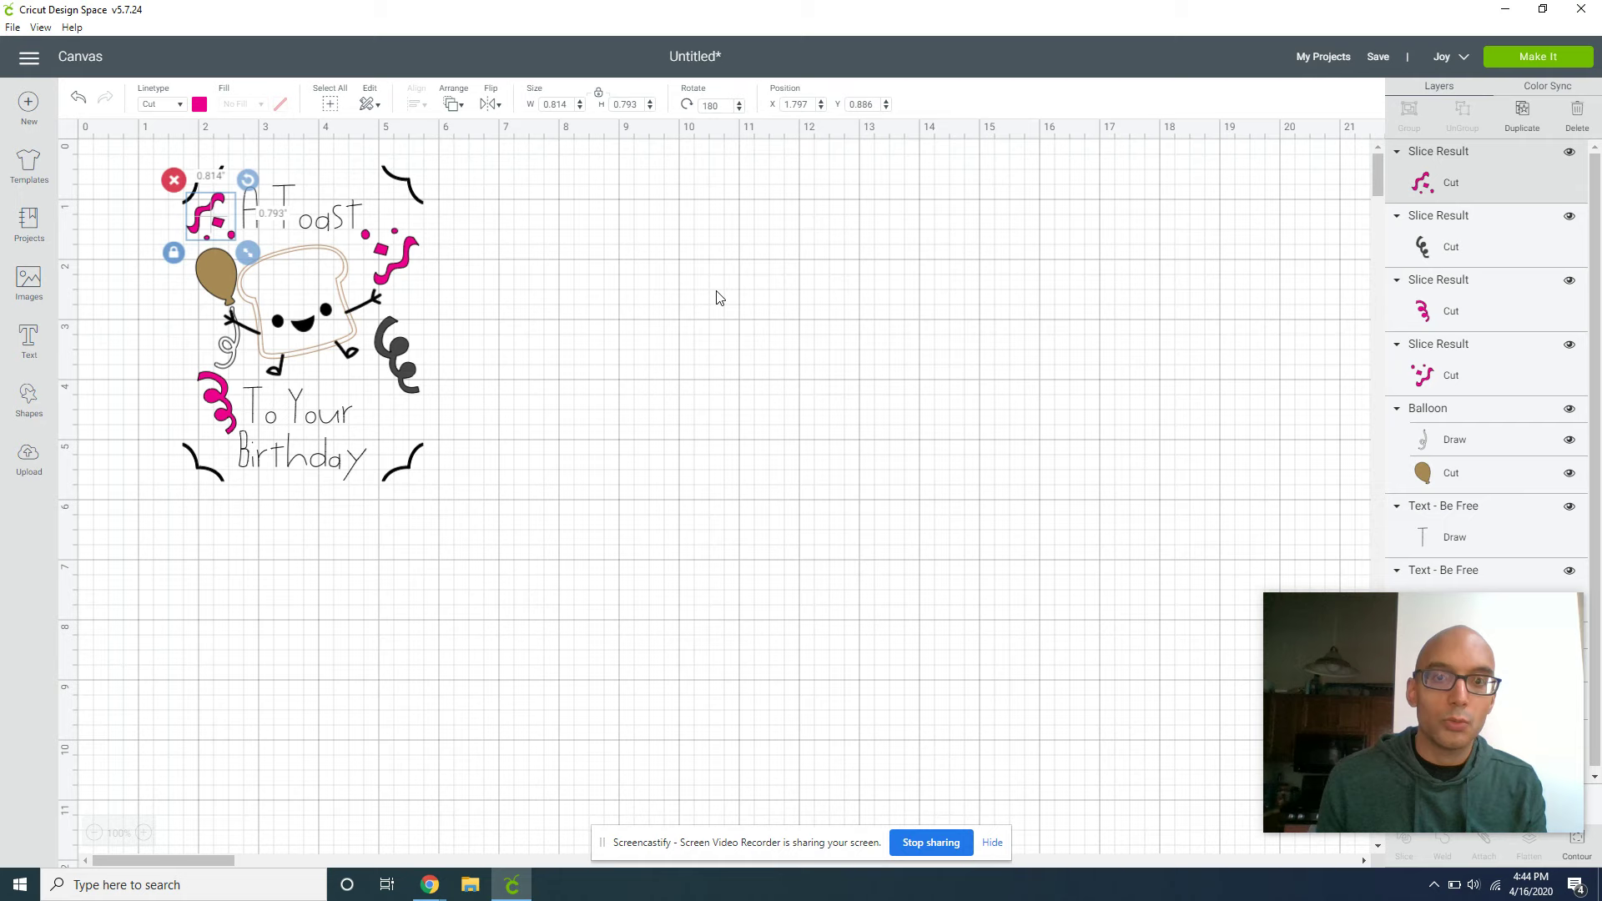
left_click(1546, 86)
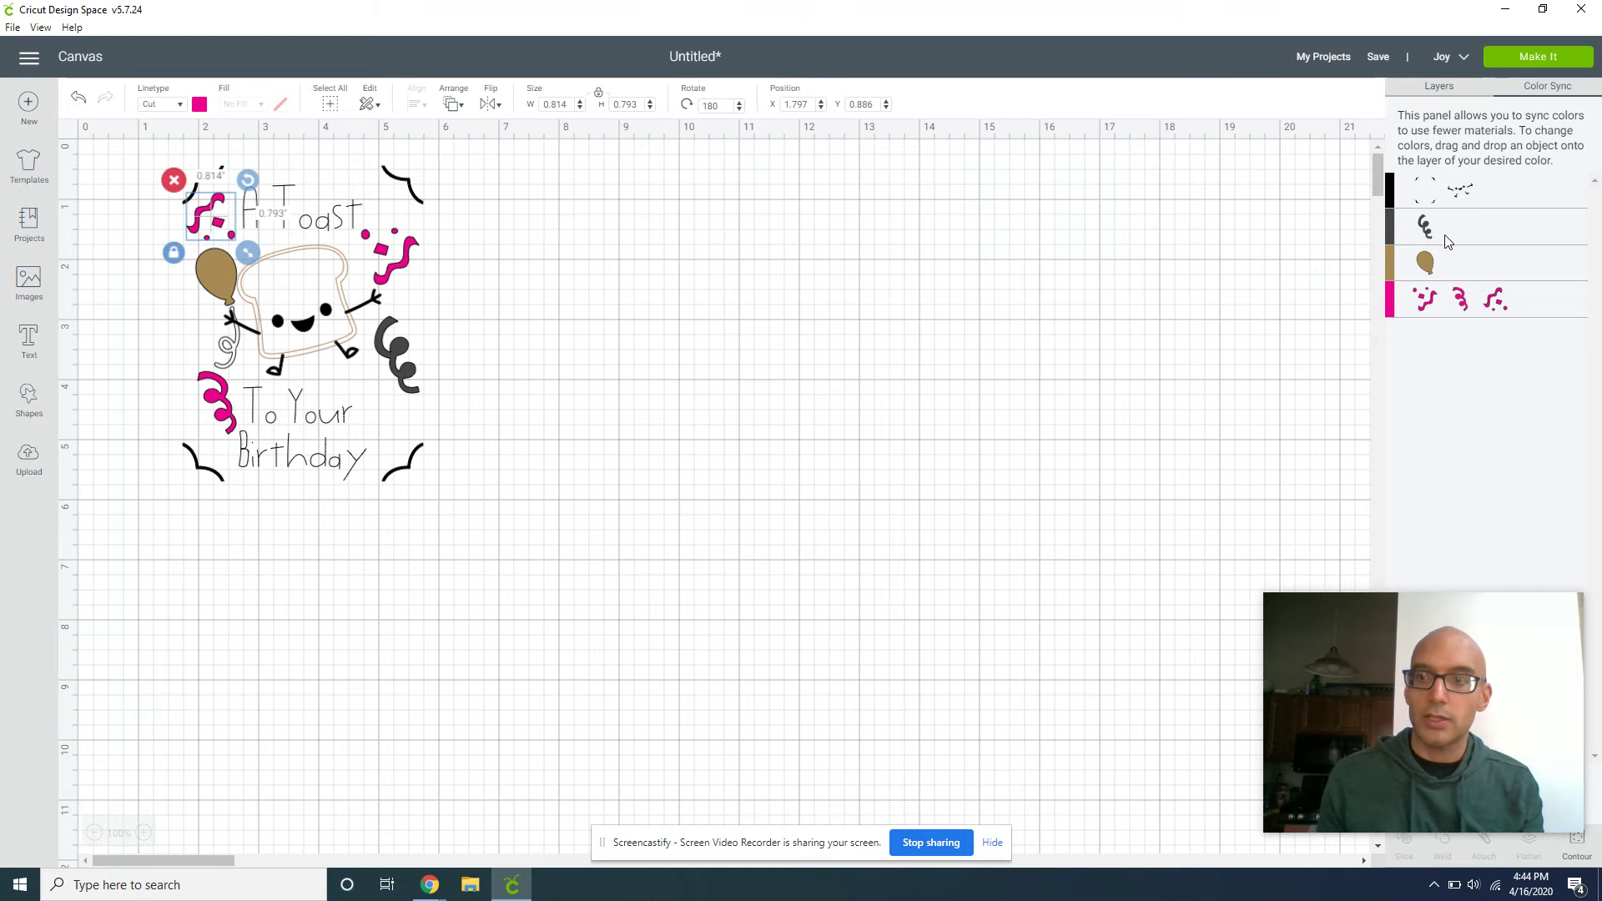
In Color Sync, merge the dark swirl, pink swirl and confetti into the black colour
left_click(1441, 88)
left_click(1536, 90)
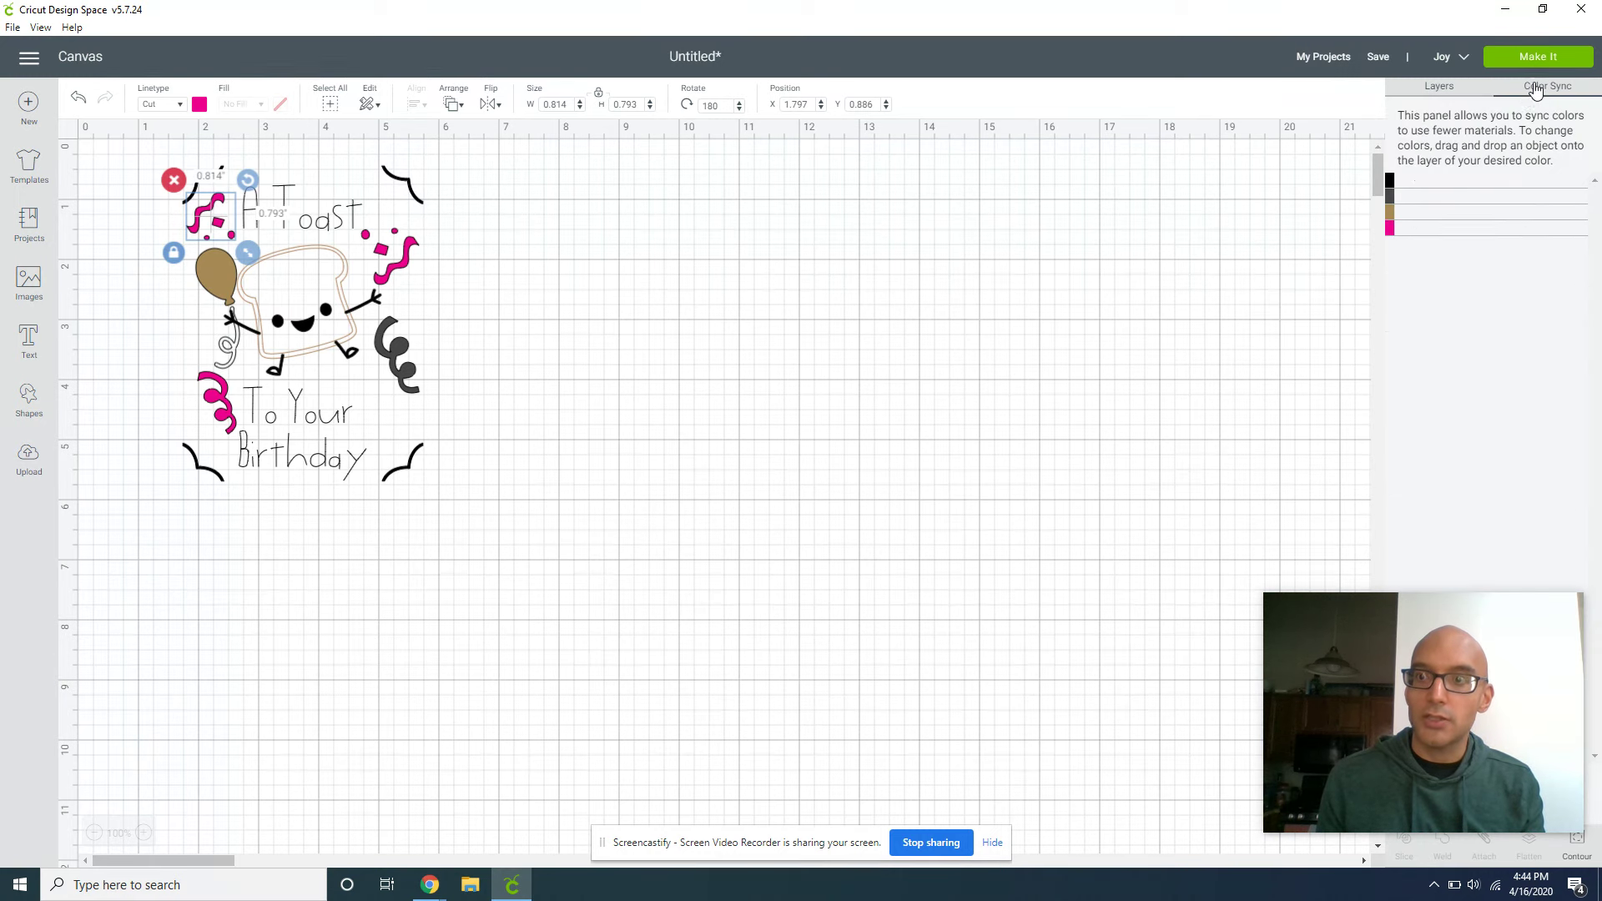
mouse_move(1427, 167)
left_mouse_down()
mouse_move(1428, 238)
mouse_move(1429, 193)
left_mouse_up()
left_click_drag(1427, 263, 1416, 203)
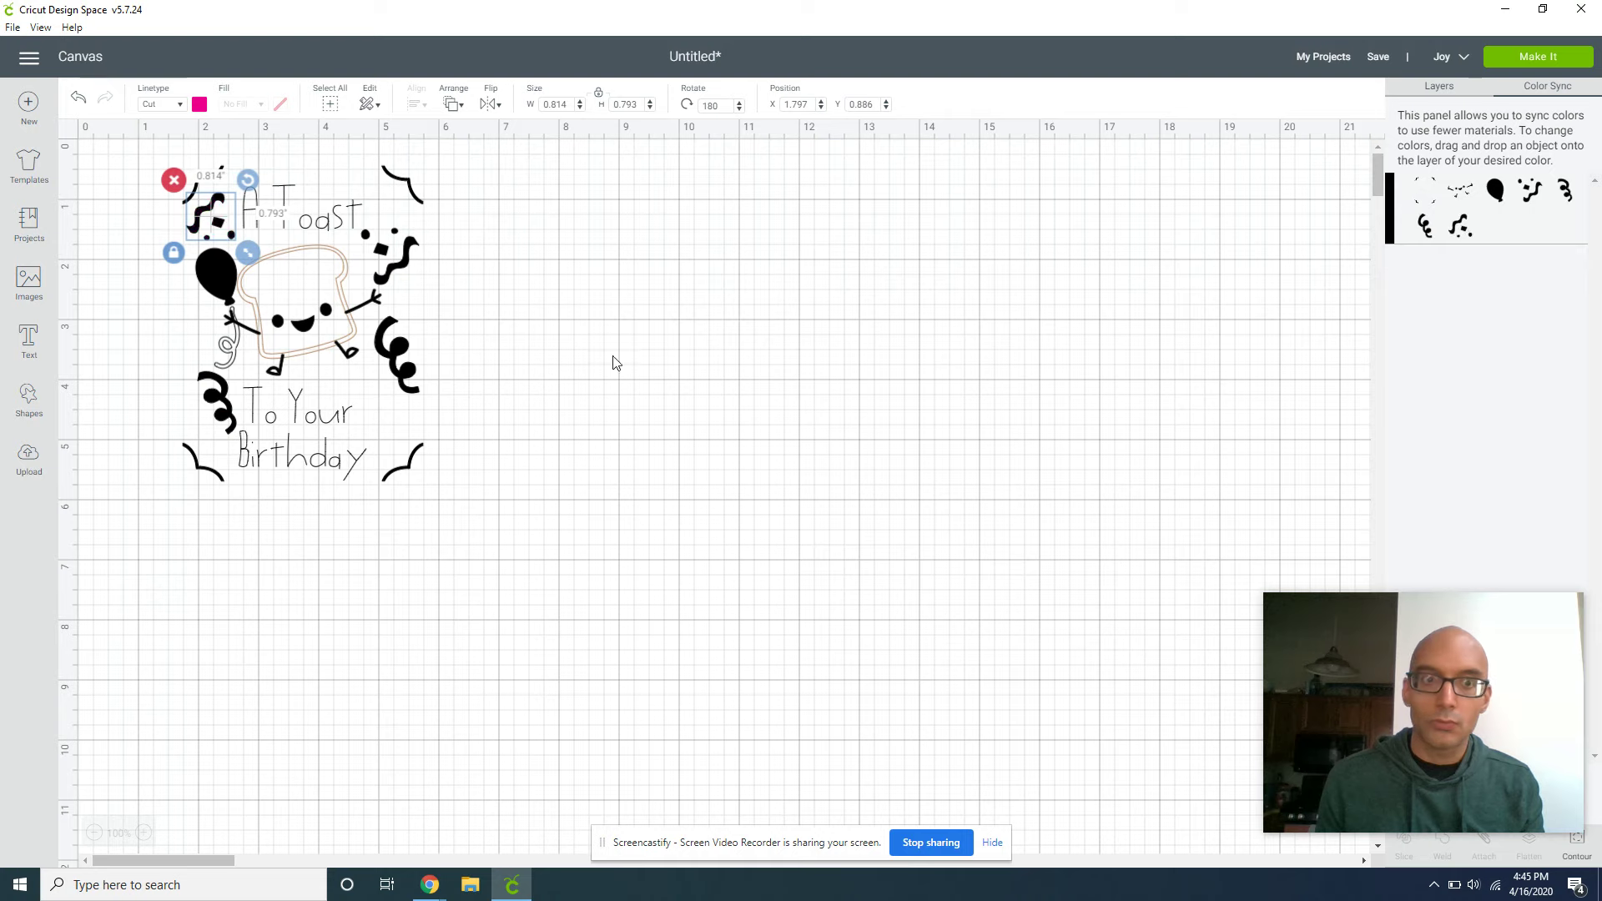
Select the entire card design and attach all pieces together
left_click(498, 522)
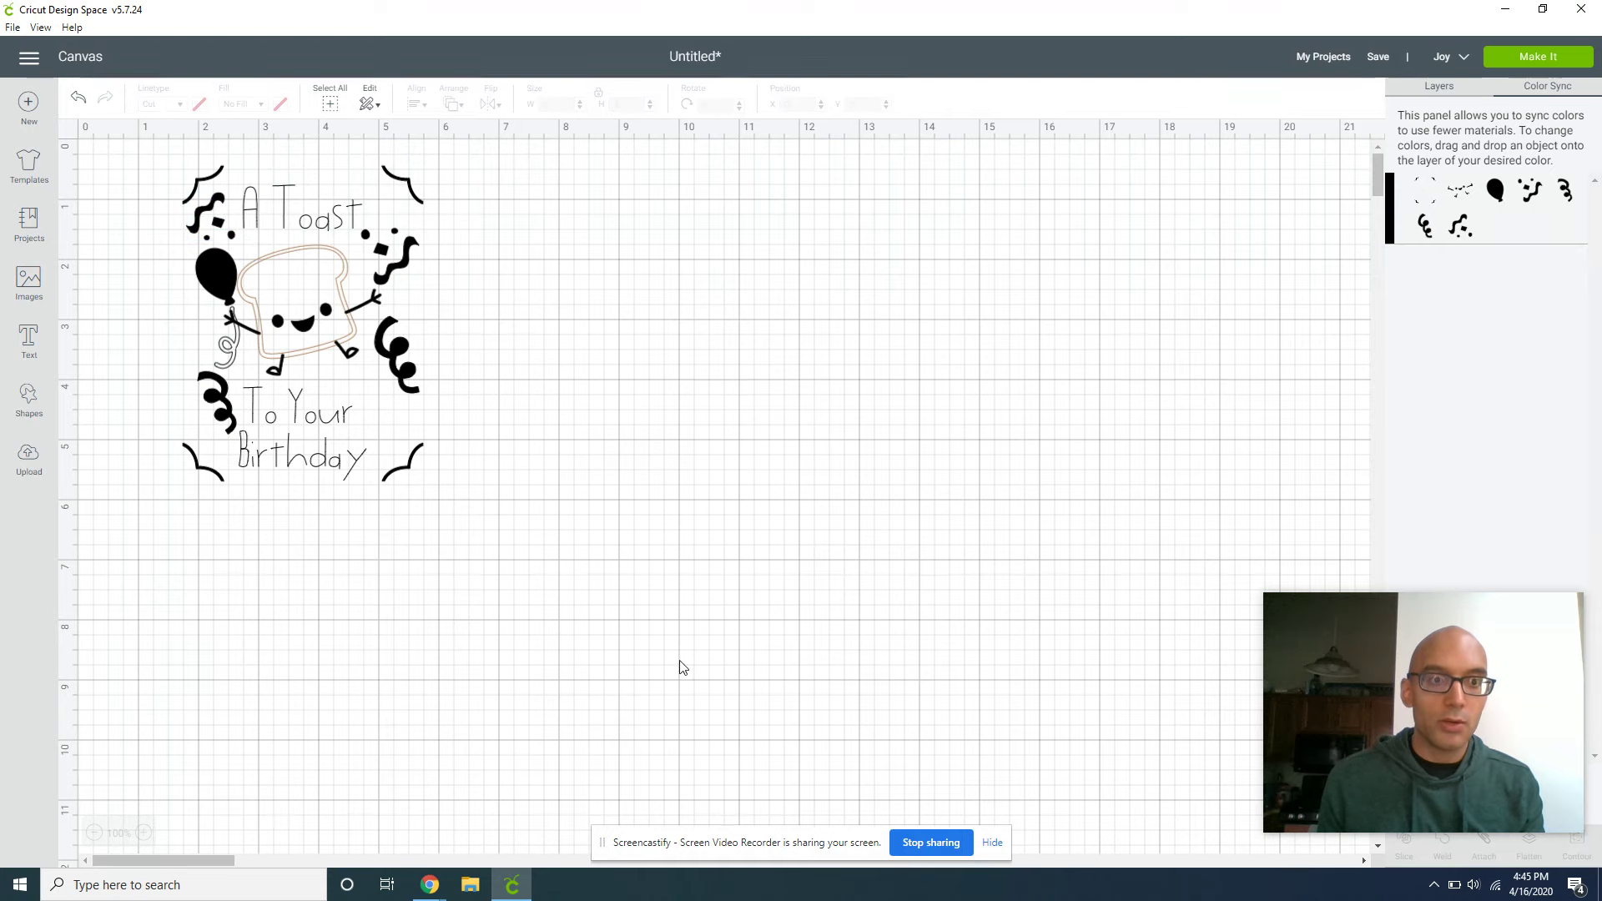
left_click_drag(632, 634, 101, 136)
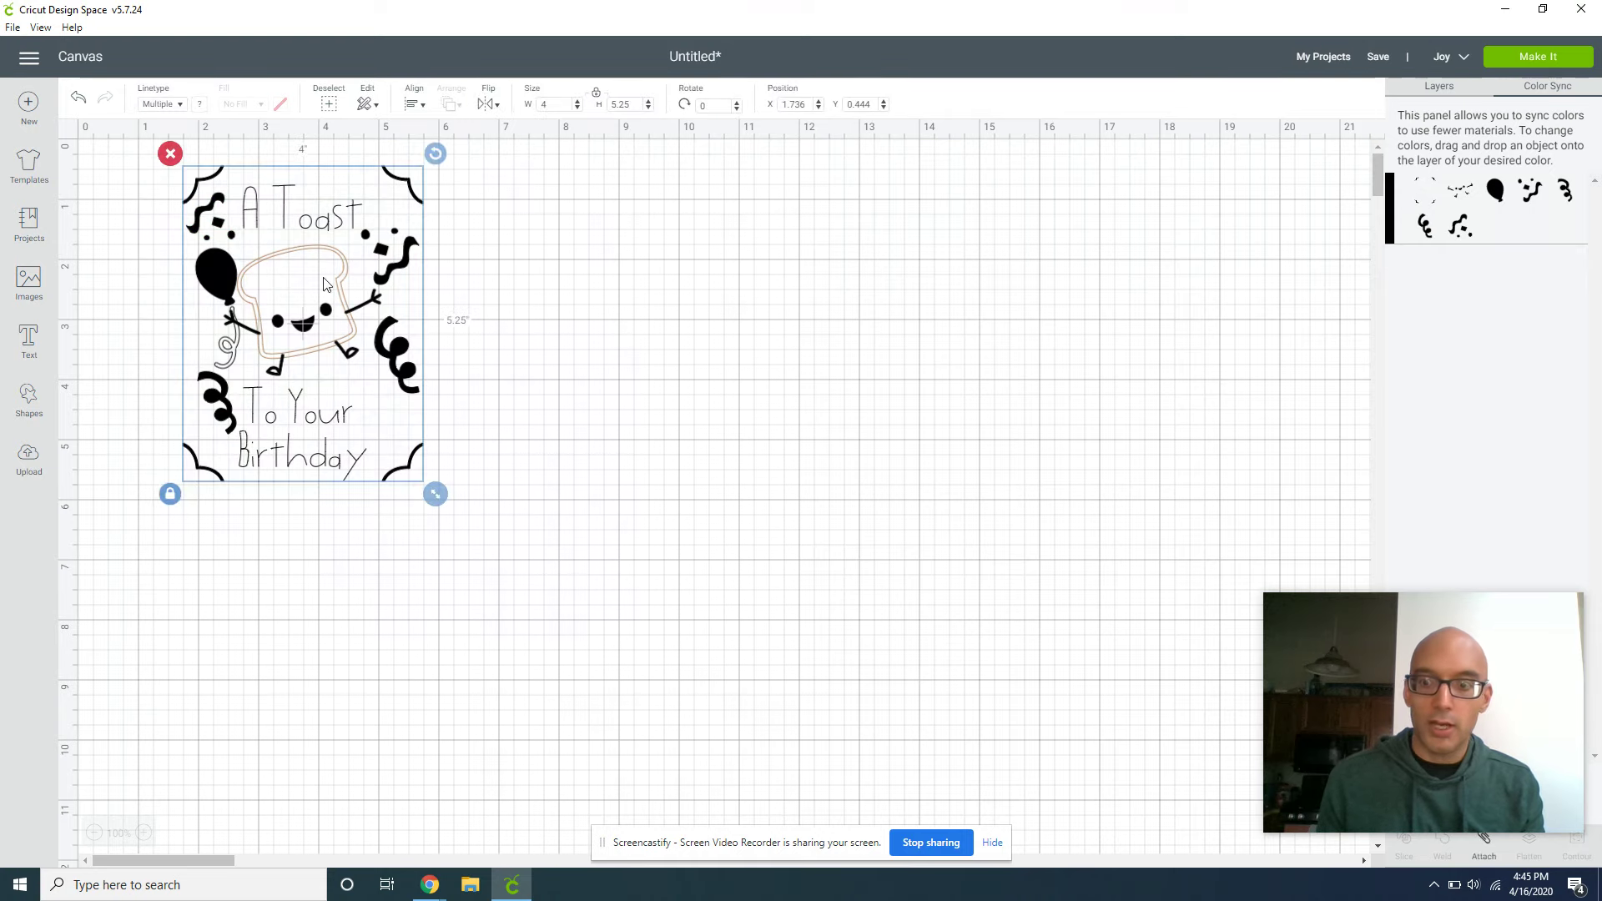
left_click(1477, 849)
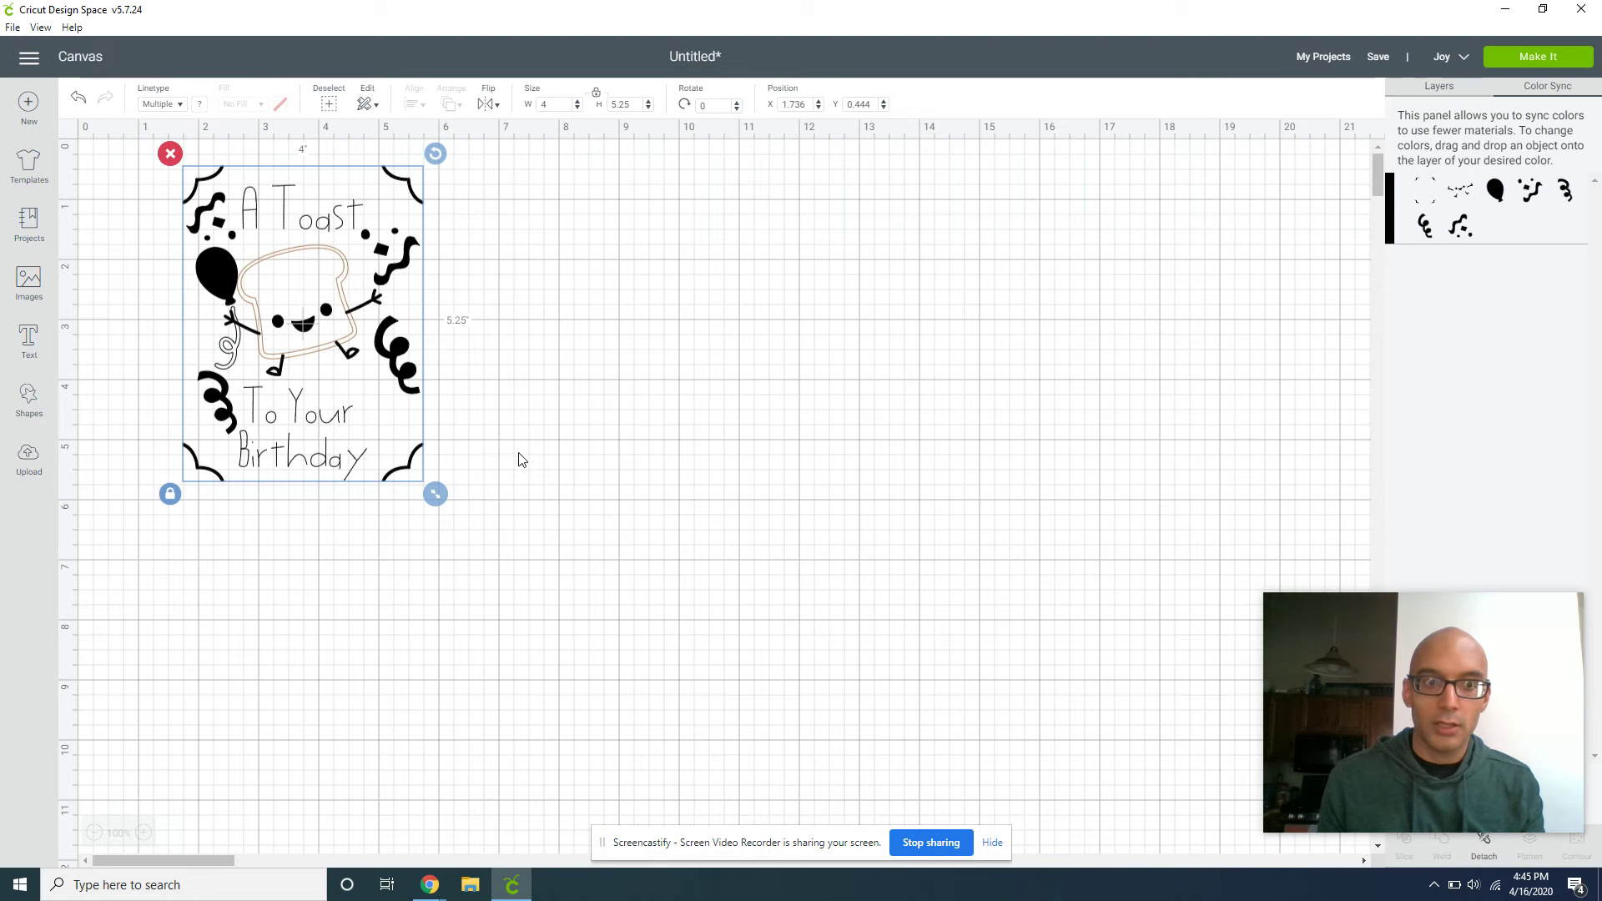
left_click(689, 463)
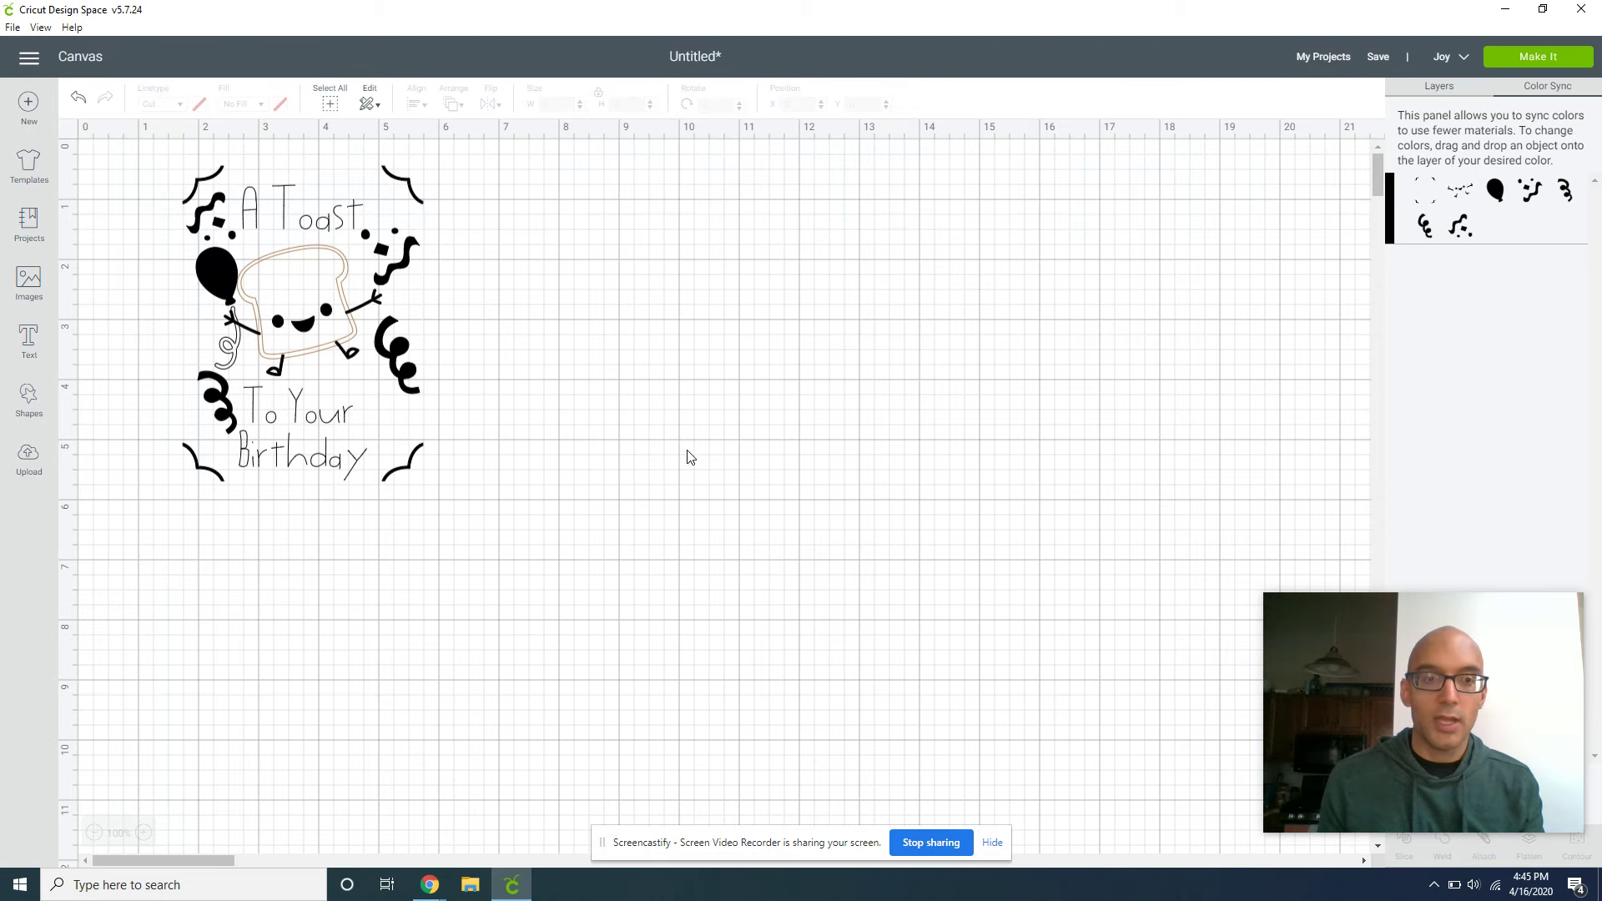
Prepare the card for cutting on a card mat with a 4.25" x 5.5" material size
left_click(1512, 67)
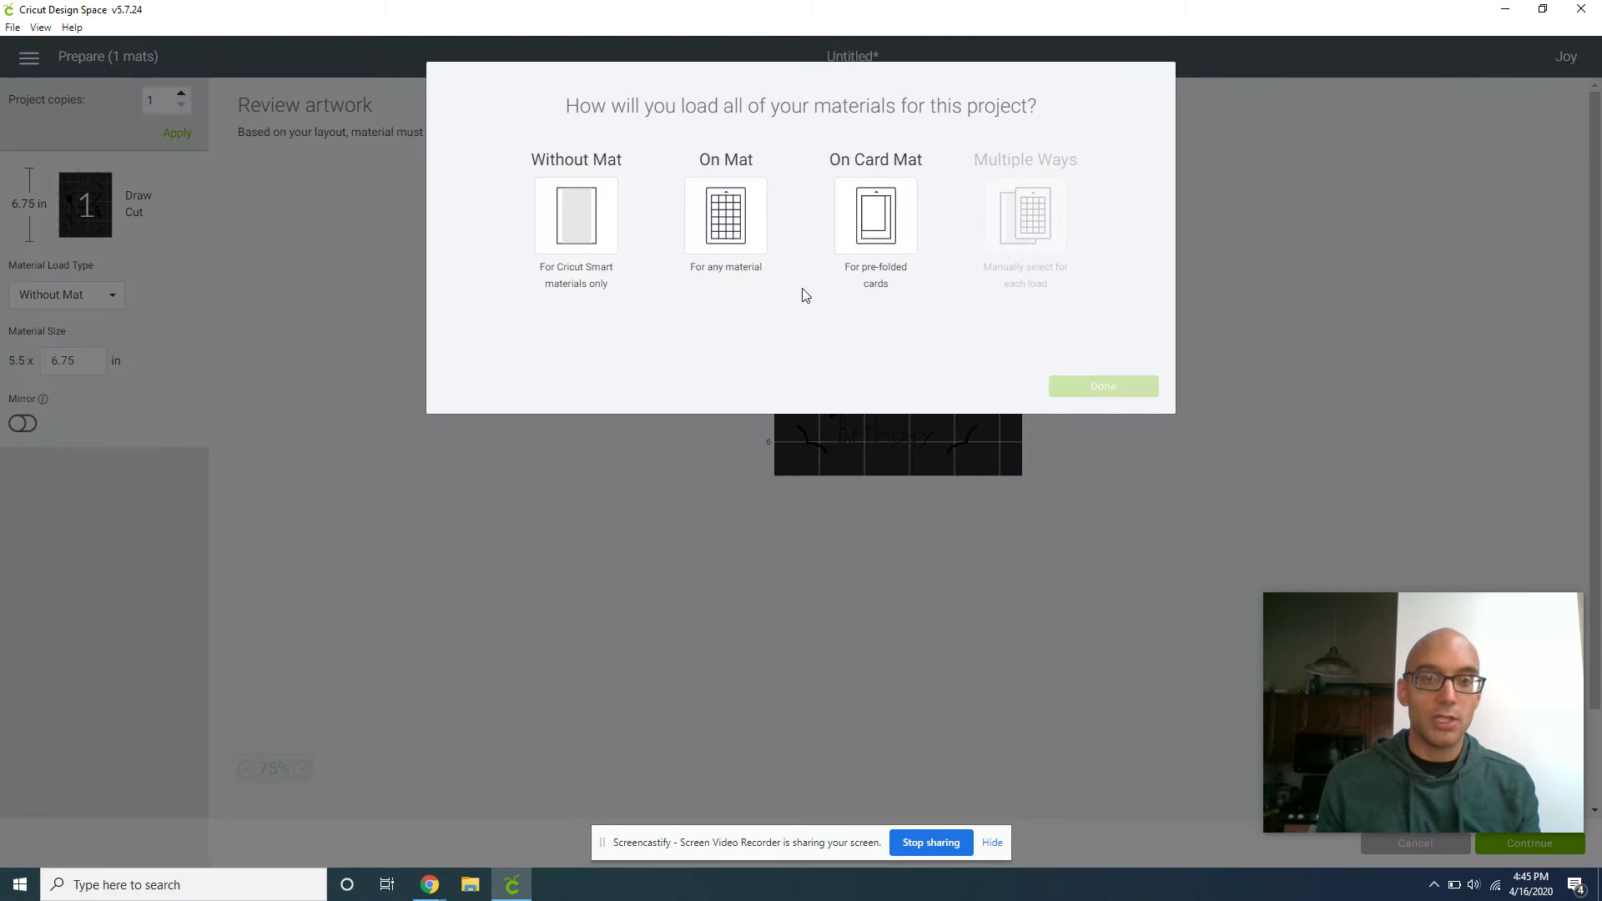
left_click(880, 231)
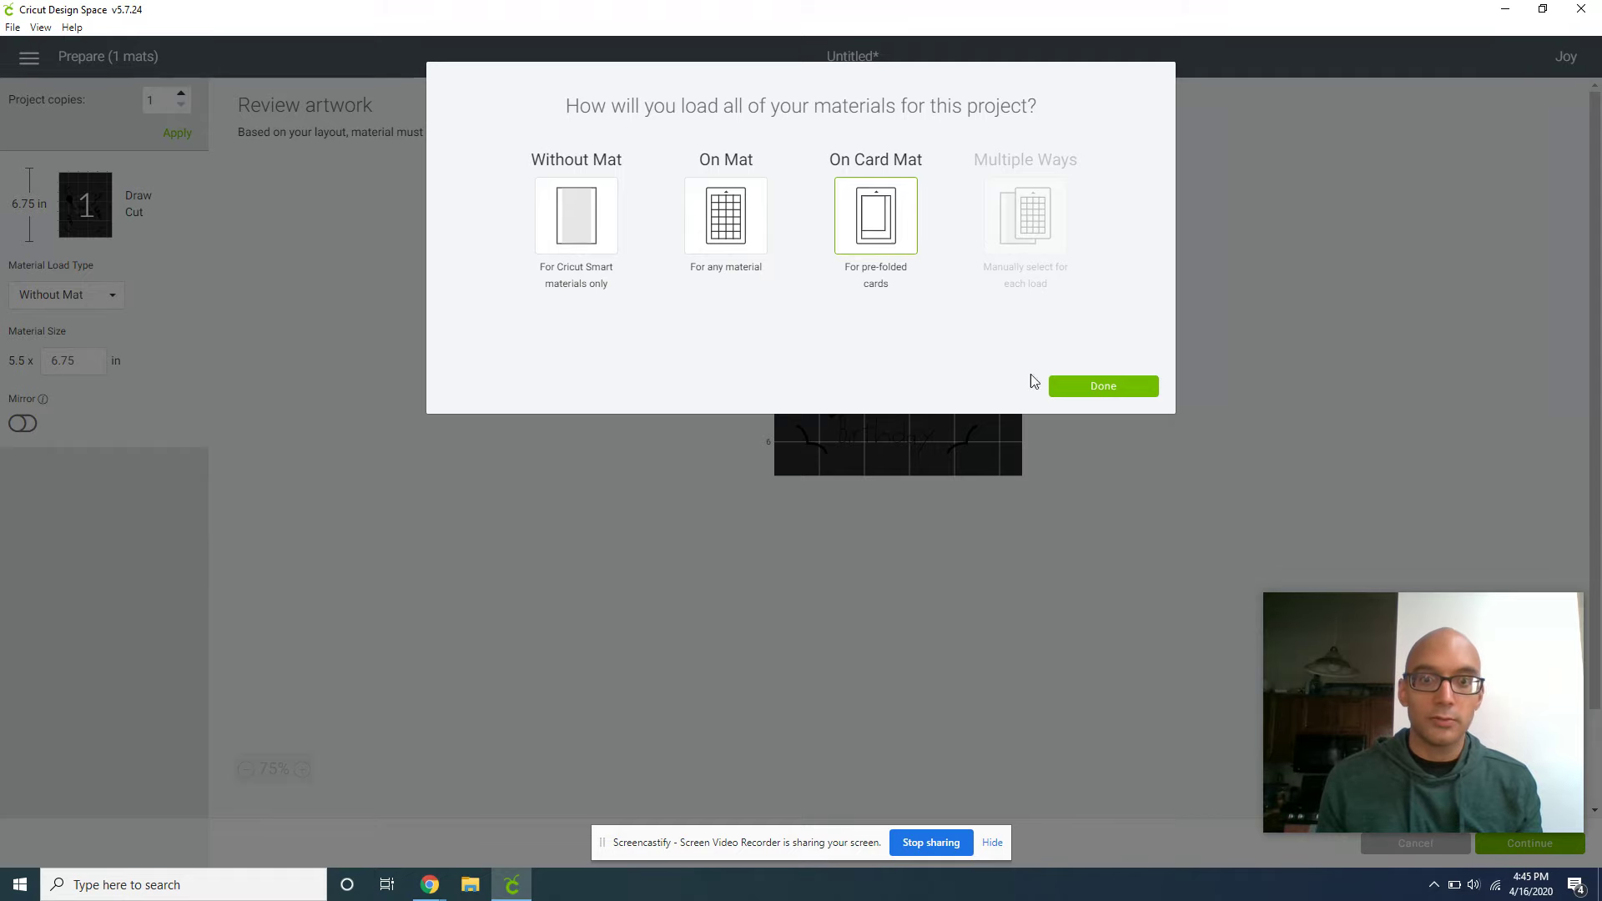
left_click(1105, 387)
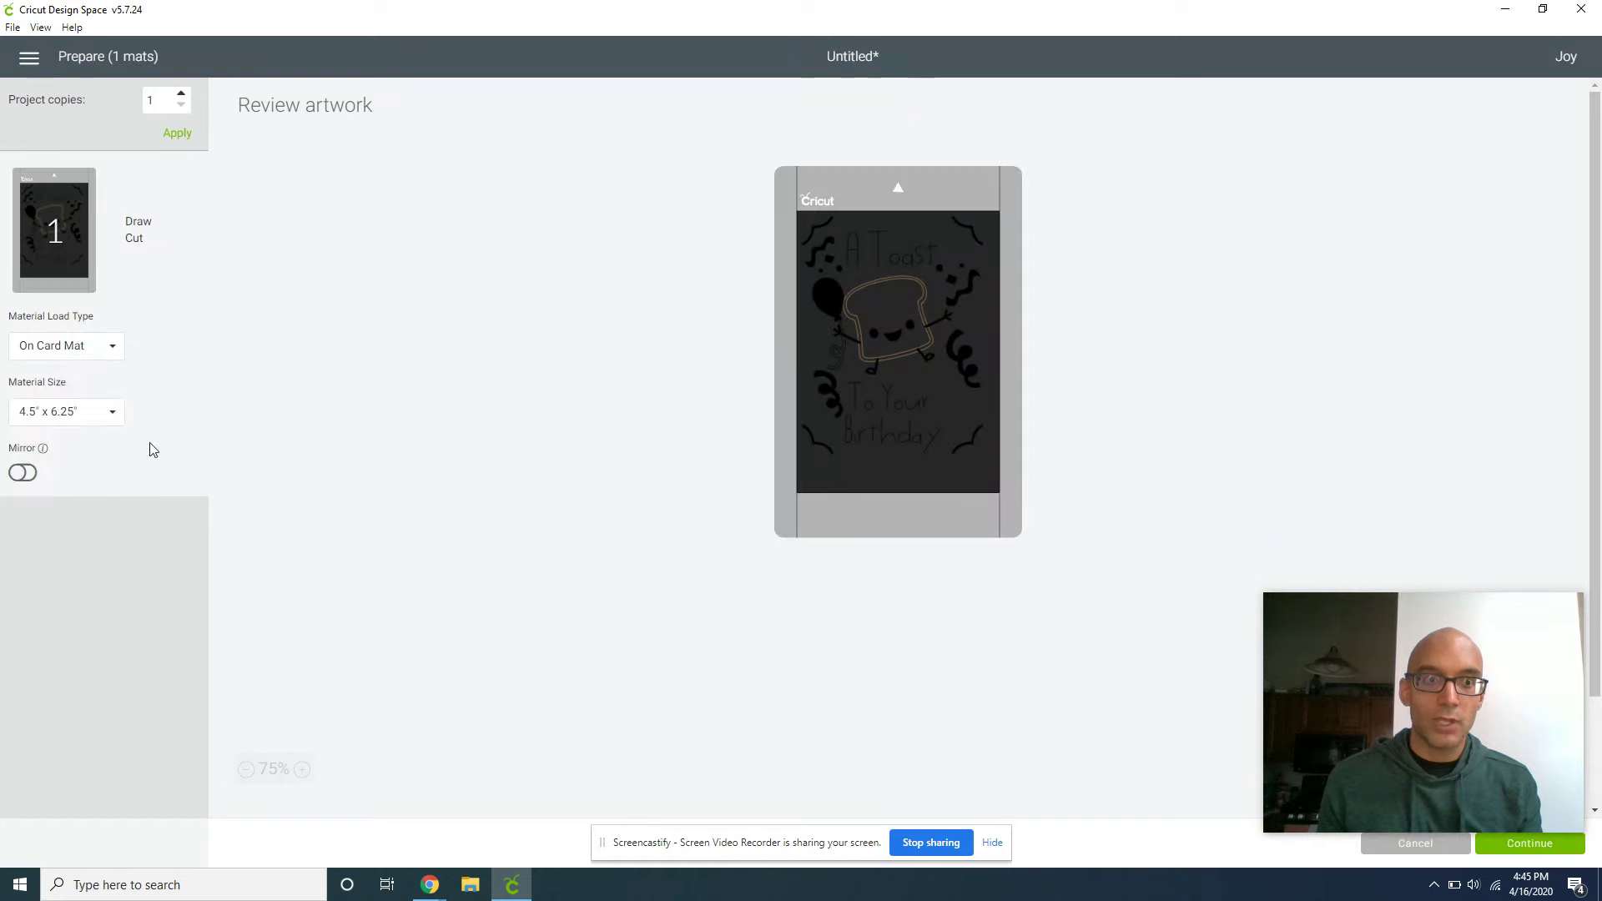
left_click(79, 411)
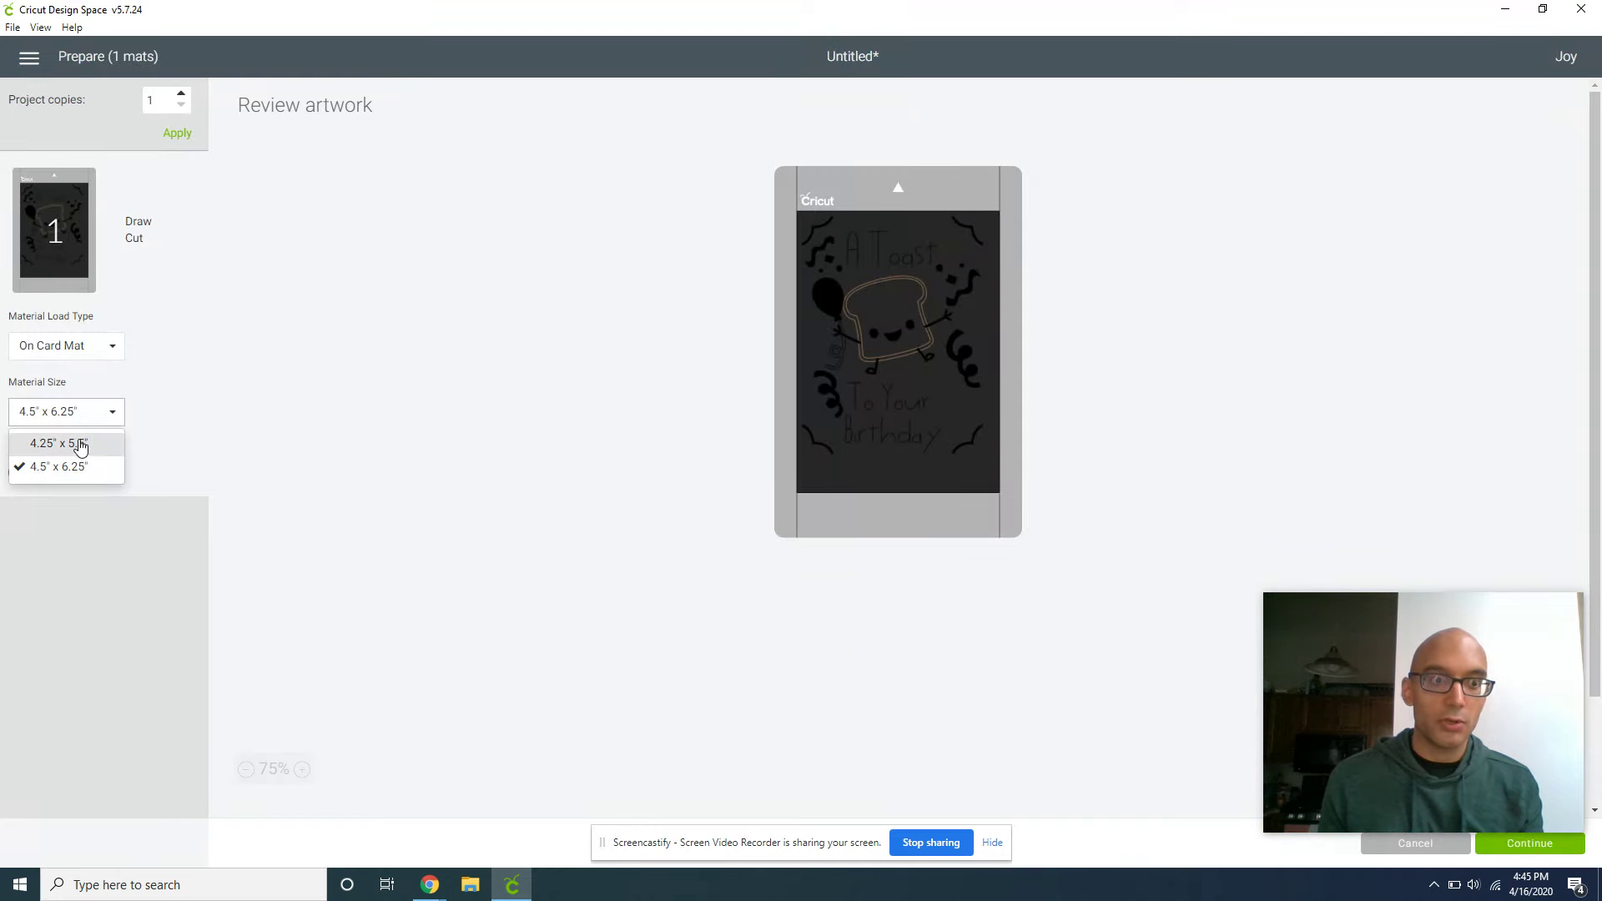
left_click(95, 442)
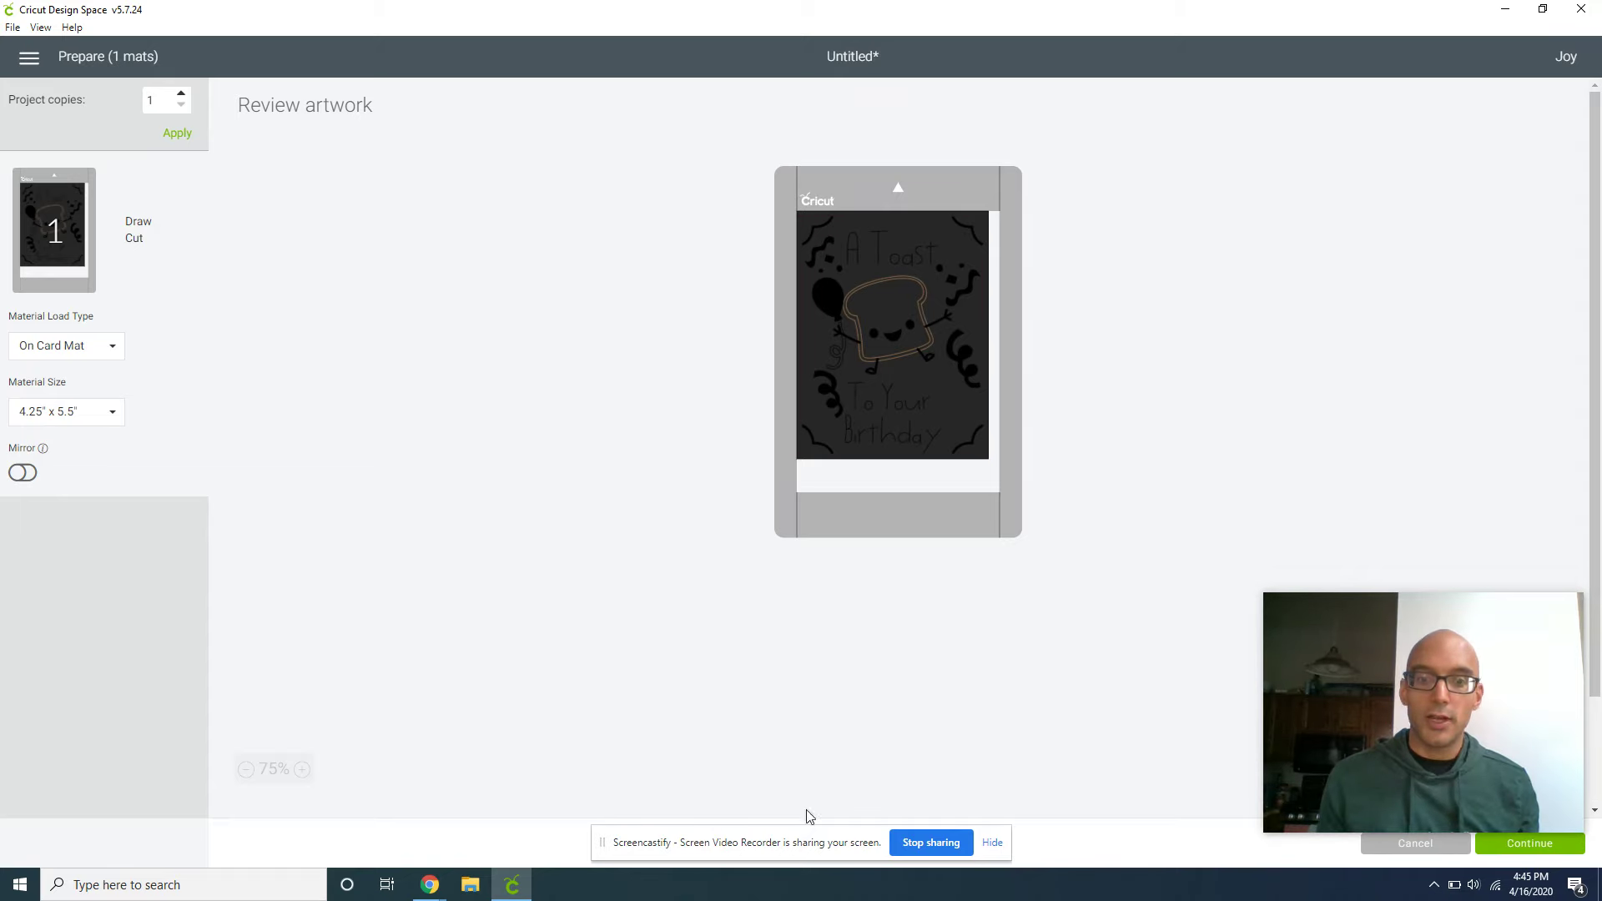
Bring the Google Chrome New Tab window with the Google start page to the front
mouse_move(426, 889)
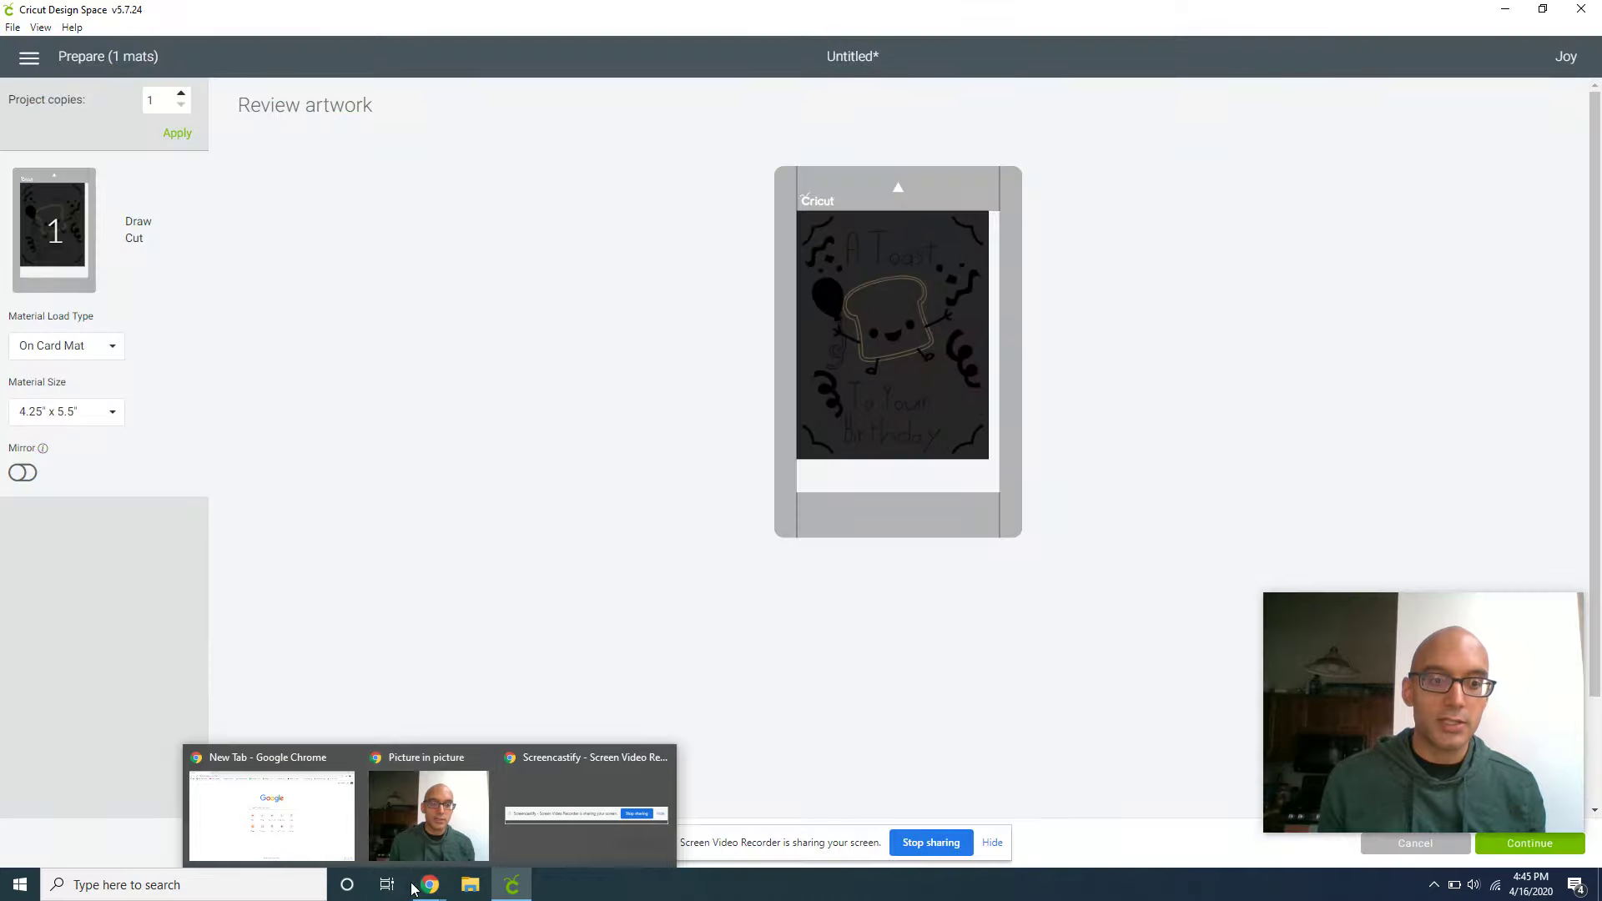
left_click(307, 815)
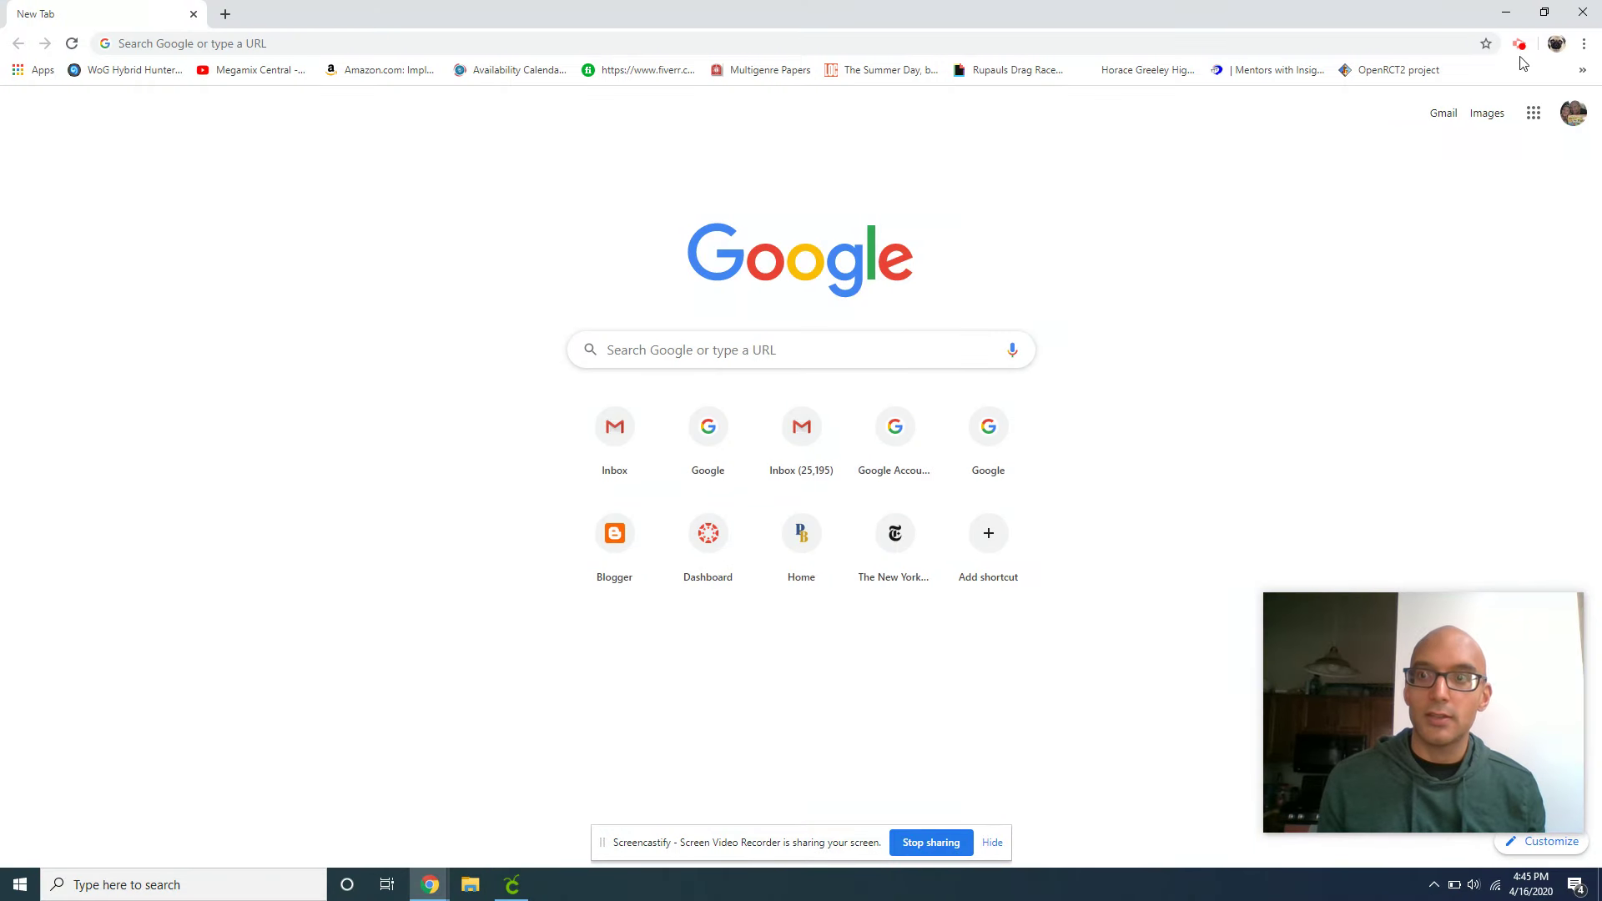